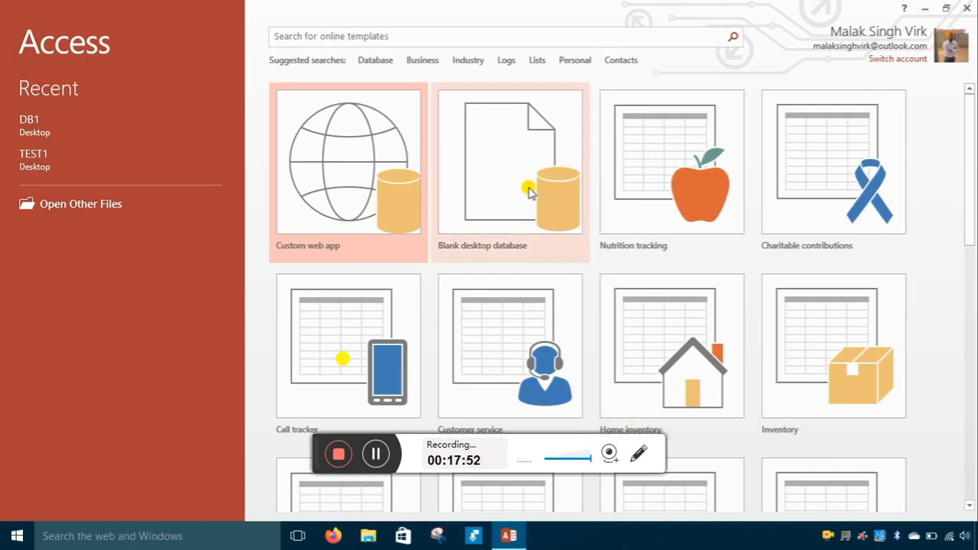
Choose Blank desktop database, name it DB1, and browse for a save folder.
{"action": "left_click_drag", "start_coordinate": [972, 203], "coordinate": [973, 183]}
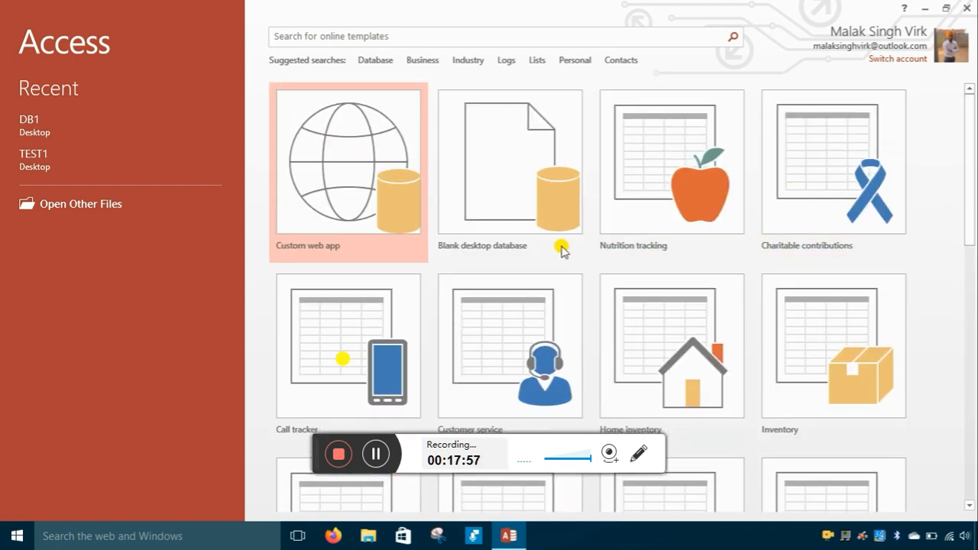
{"action": "left_click", "coordinate": [483, 176]}
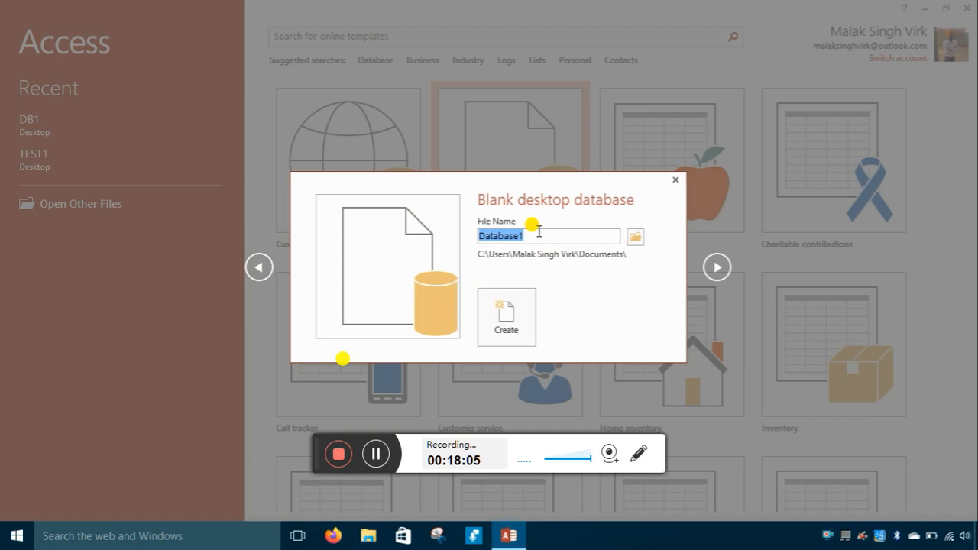
{"action": "type", "text": "DB1"}
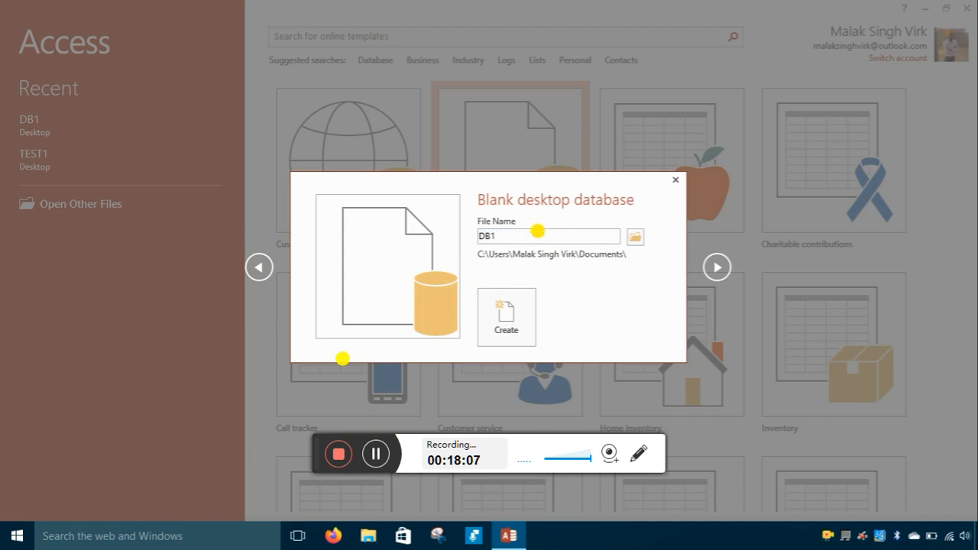
{"action": "left_click", "coordinate": [632, 236]}
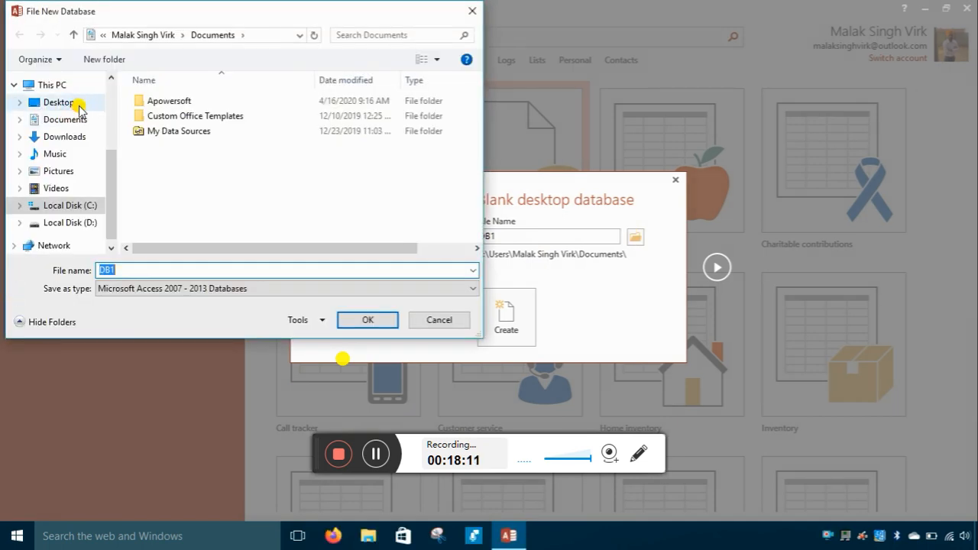
Put DB1 on the Desktop as a Microsoft Access 2007 - 2013 database and confirm.
{"action": "left_click", "coordinate": [77, 103]}
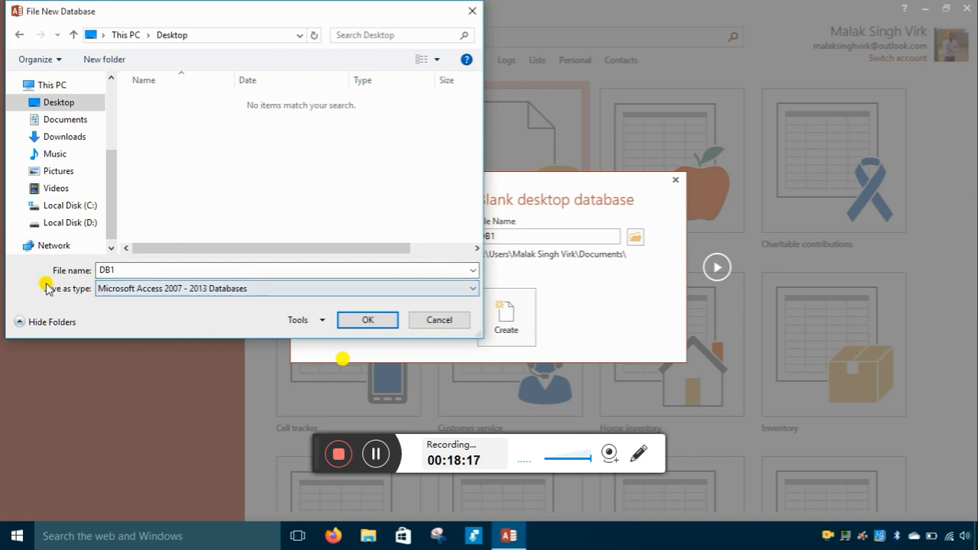
{"action": "left_click", "coordinate": [119, 288]}
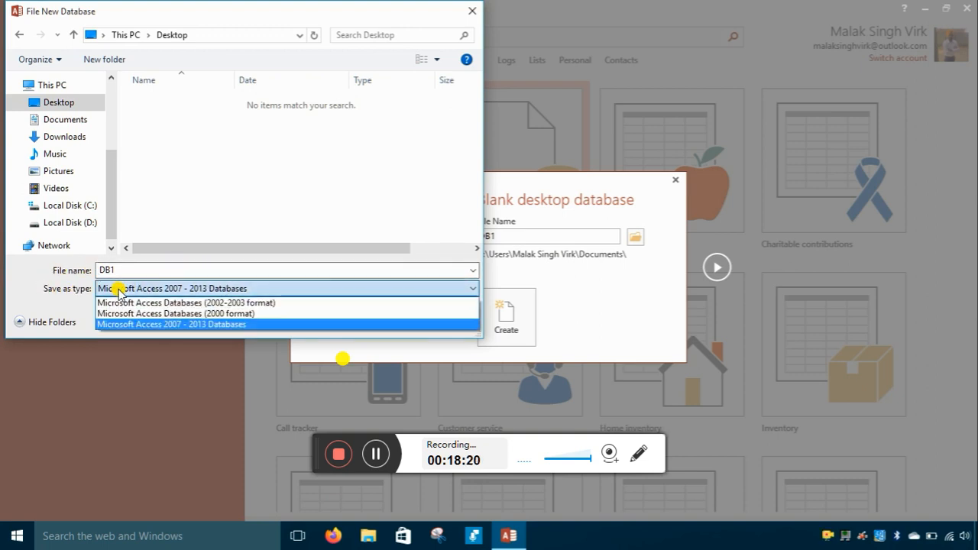
{"action": "left_click", "coordinate": [226, 324]}
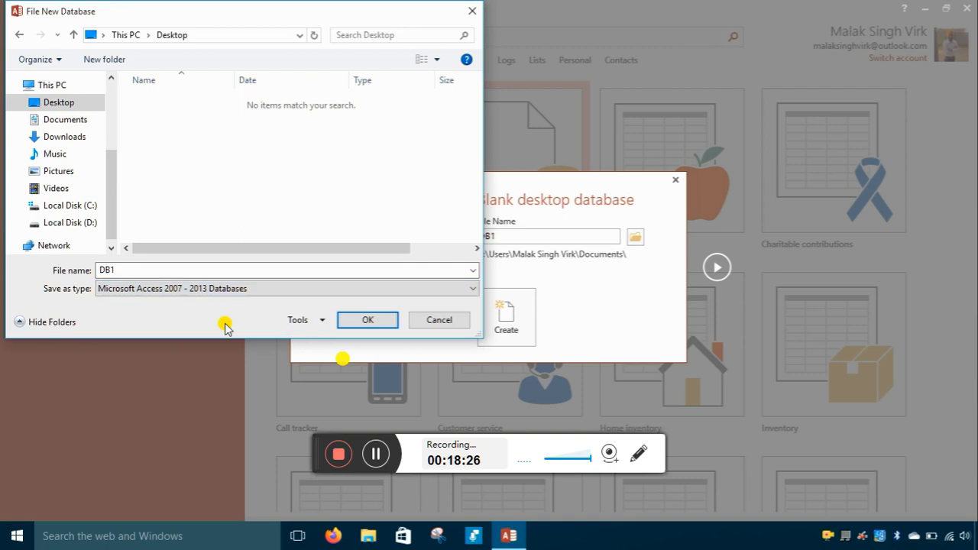
{"action": "left_click", "coordinate": [372, 319]}
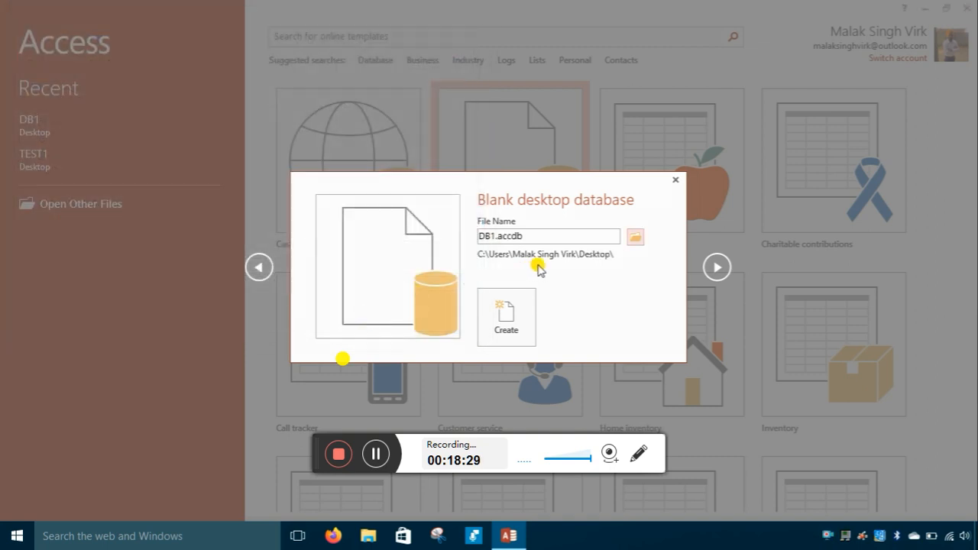
Check the DB1.accdb file name and its extension, then create the database.
{"action": "double_click", "coordinate": [513, 235]}
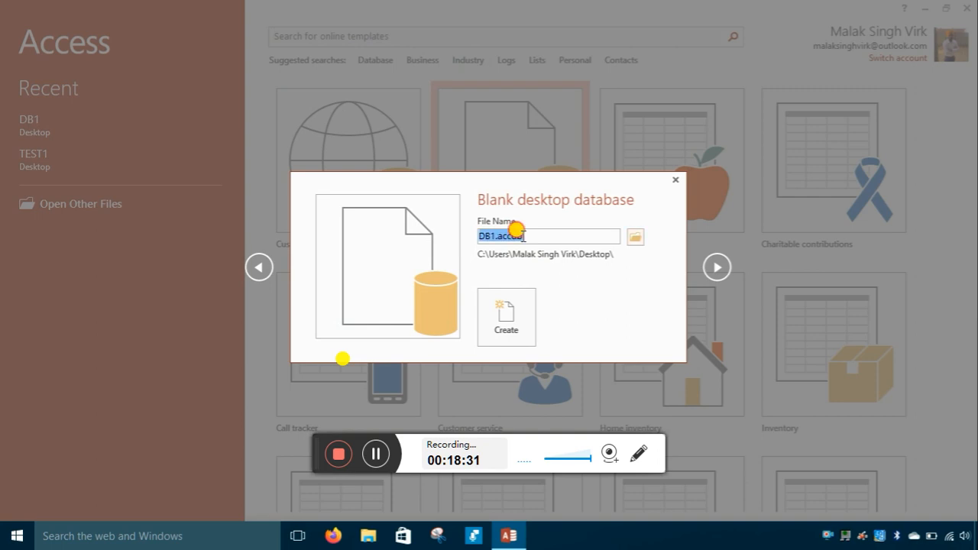
{"action": "left_click", "coordinate": [524, 237]}
{"action": "left_click_drag", "start_coordinate": [525, 237], "coordinate": [497, 237]}
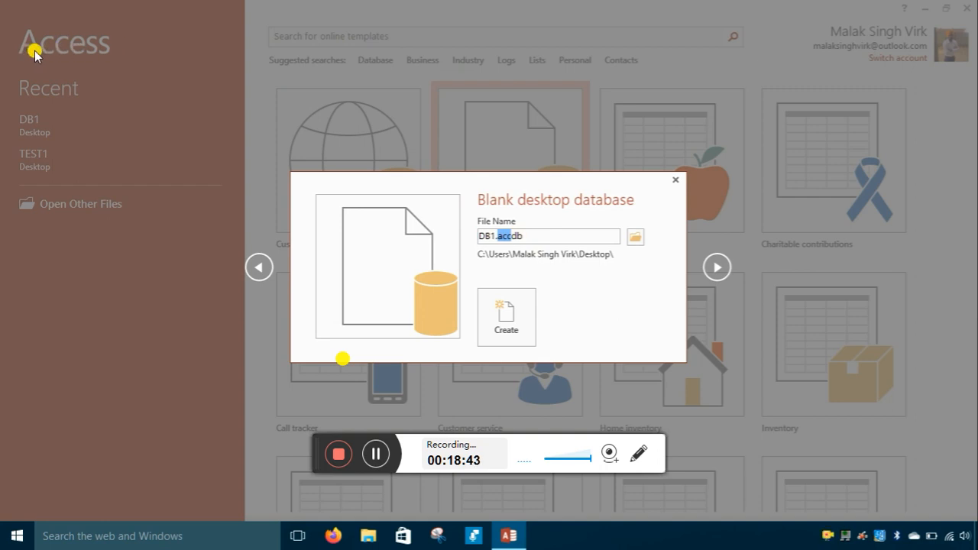
{"action": "left_click", "coordinate": [551, 236]}
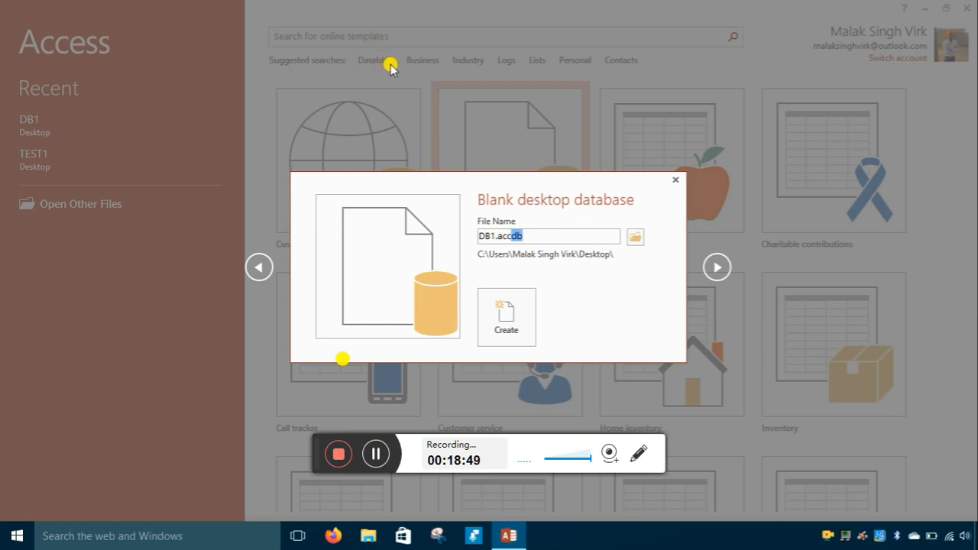
{"action": "left_click", "coordinate": [554, 229]}
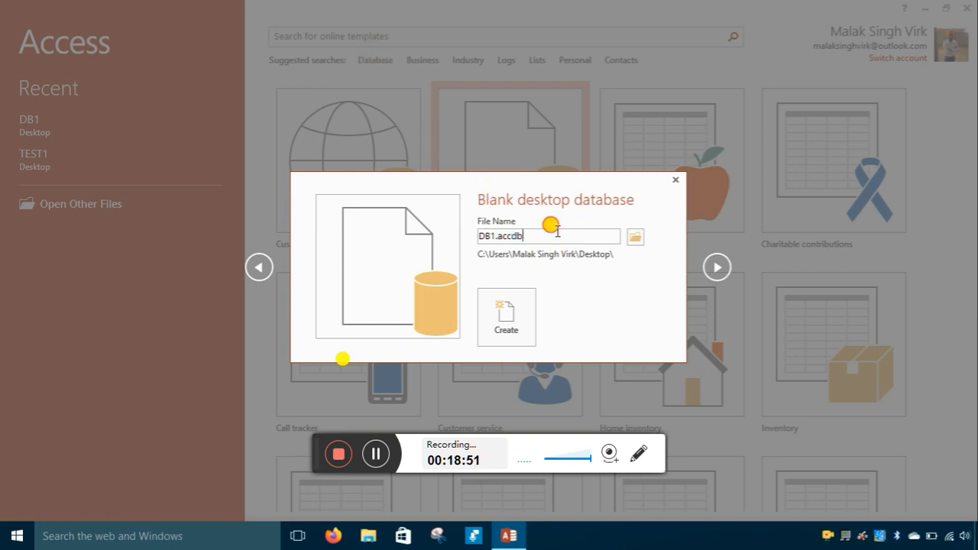
{"action": "left_click_drag", "start_coordinate": [515, 229], "coordinate": [497, 230]}
{"action": "left_click", "coordinate": [520, 236]}
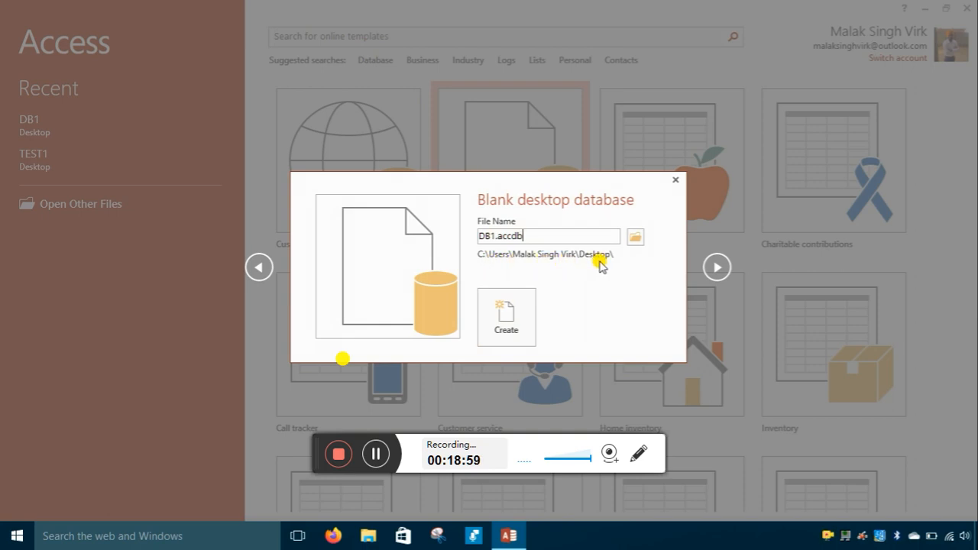
{"action": "left_click", "coordinate": [518, 336]}
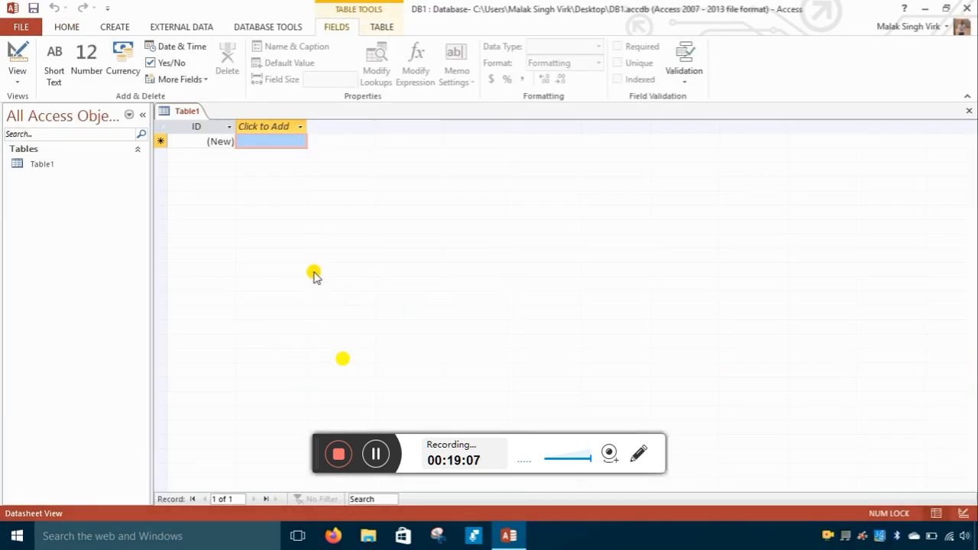
Select Table1 and save it with the table name Stu_info.
{"action": "left_click", "coordinate": [64, 166]}
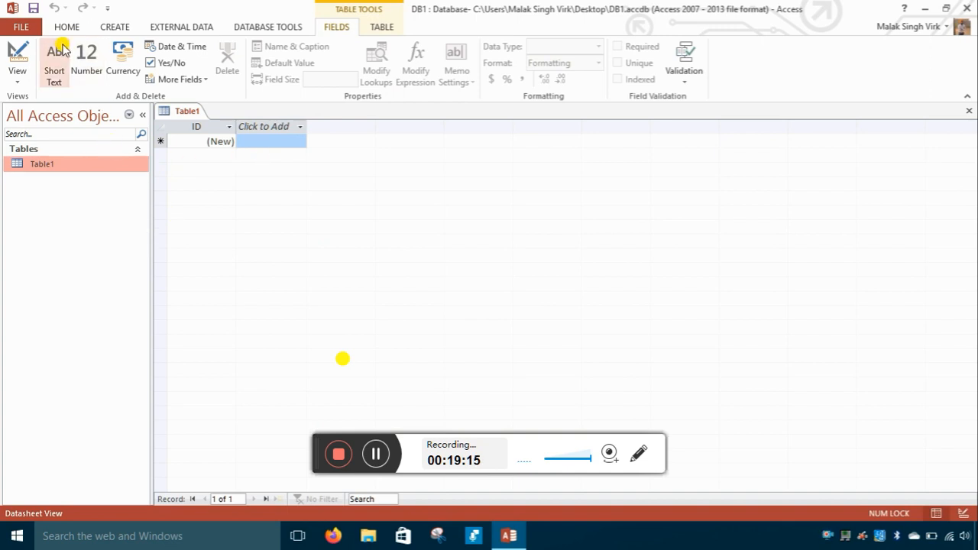
{"action": "left_click", "coordinate": [34, 7]}
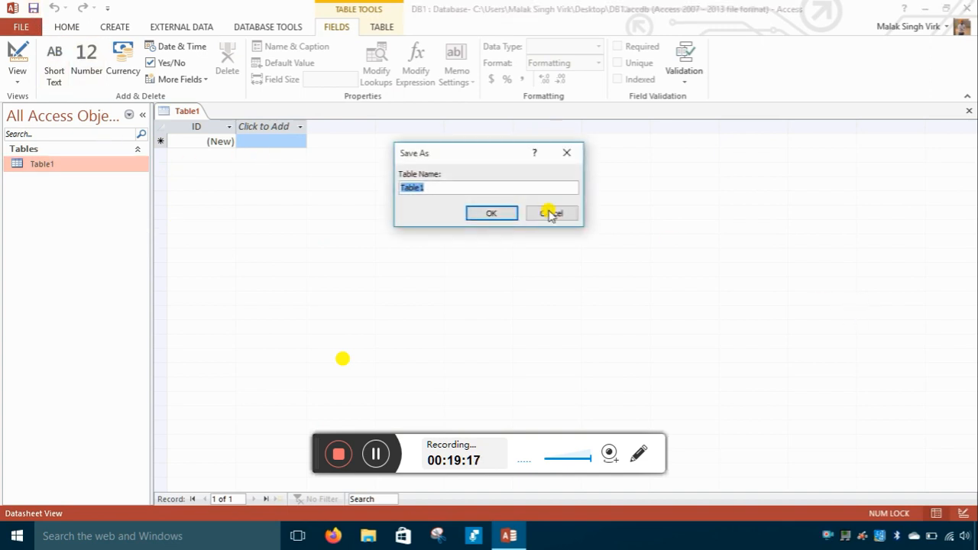
{"action": "left_click_drag", "start_coordinate": [463, 162], "coordinate": [334, 177]}
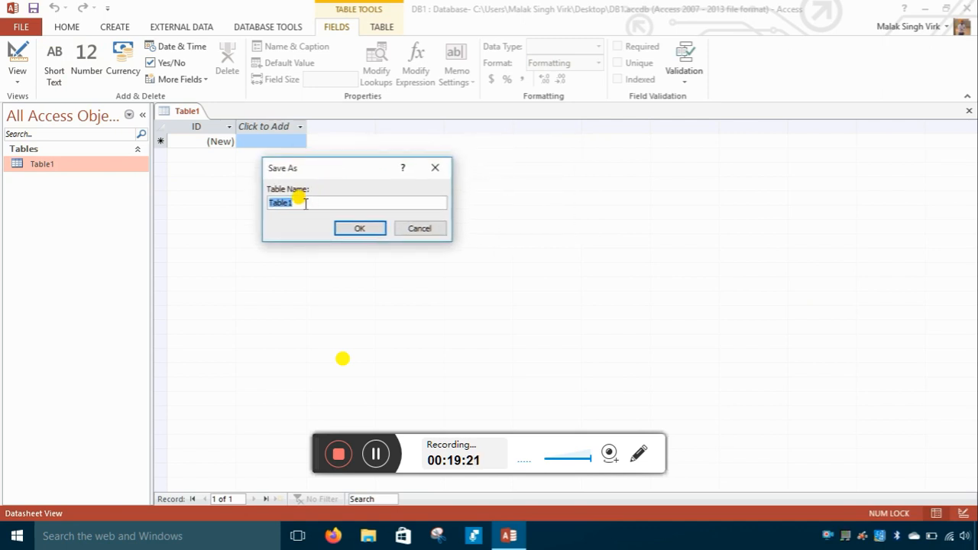
{"action": "type", "text": "Stu_info"}
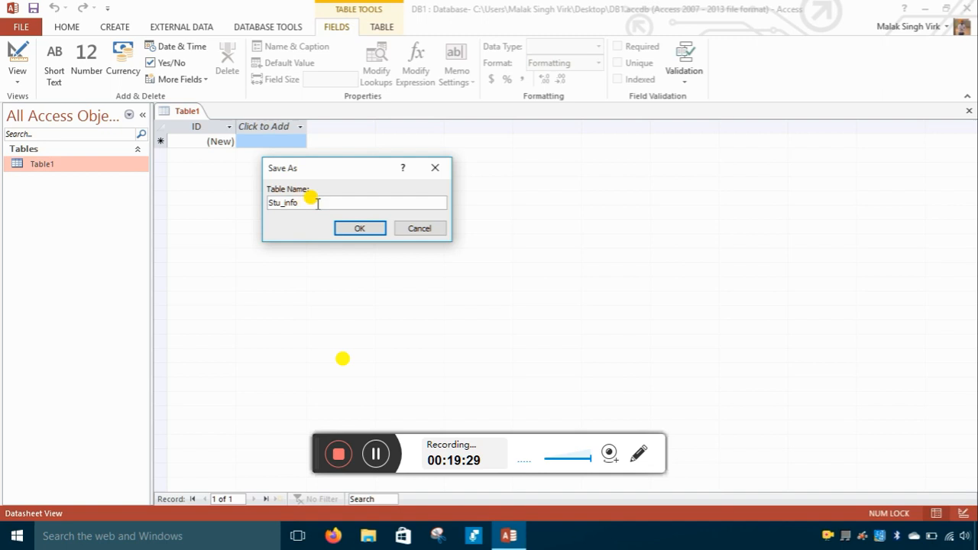
{"action": "left_click", "coordinate": [356, 229]}
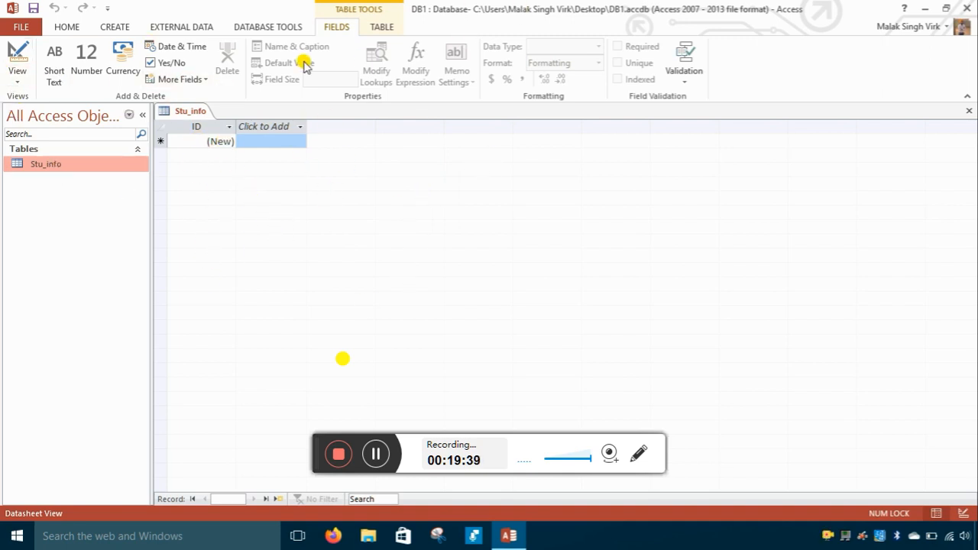
{"action": "left_click", "coordinate": [21, 80]}
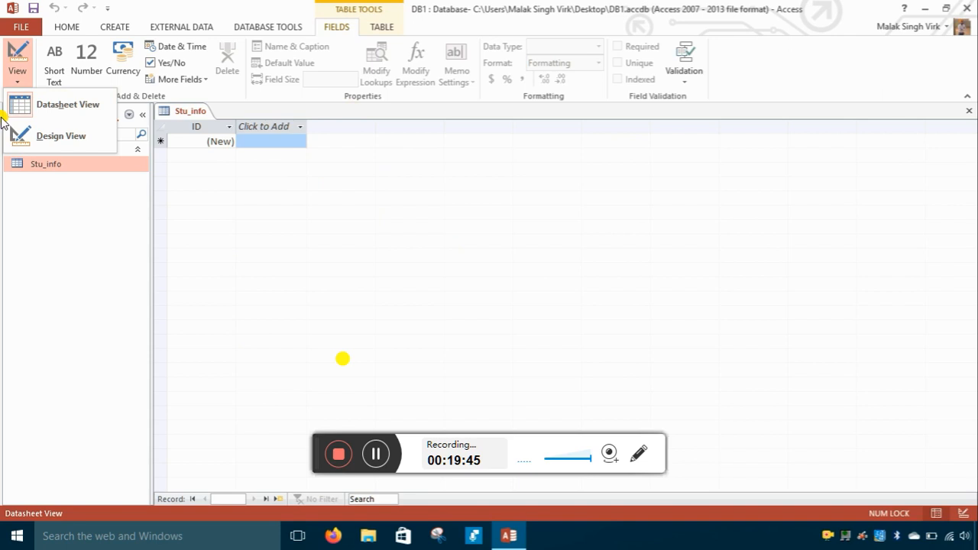
In Design View, rename ID to SN as a Number field and start a Name field.
{"action": "left_click", "coordinate": [52, 137]}
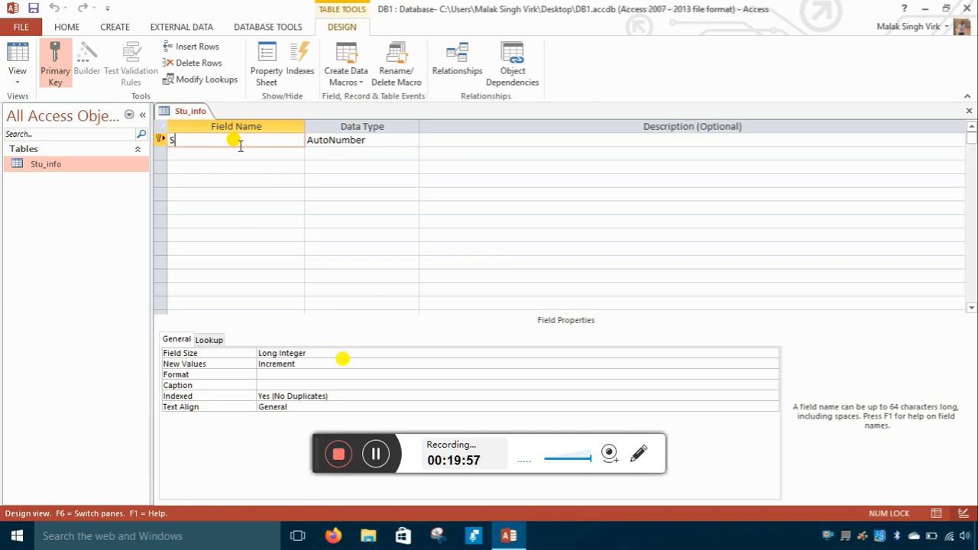
{"action": "left_click", "coordinate": [240, 146]}
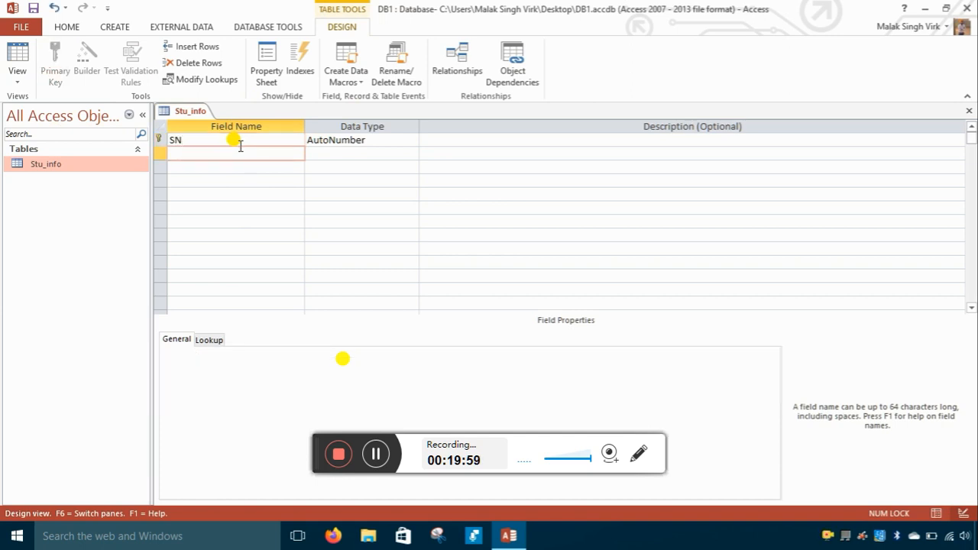
{"action": "key", "text": "Up"}
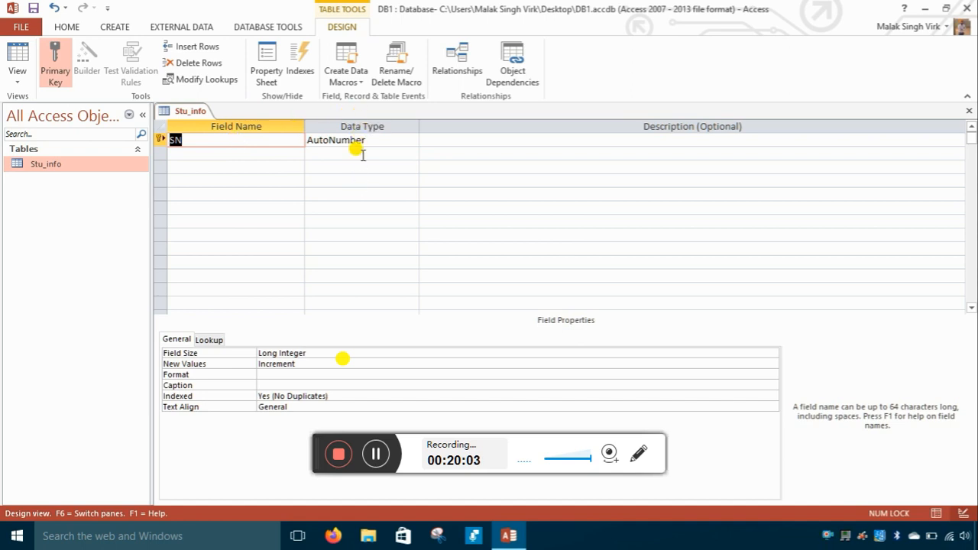
{"action": "left_click", "coordinate": [404, 136]}
{"action": "left_click", "coordinate": [409, 138]}
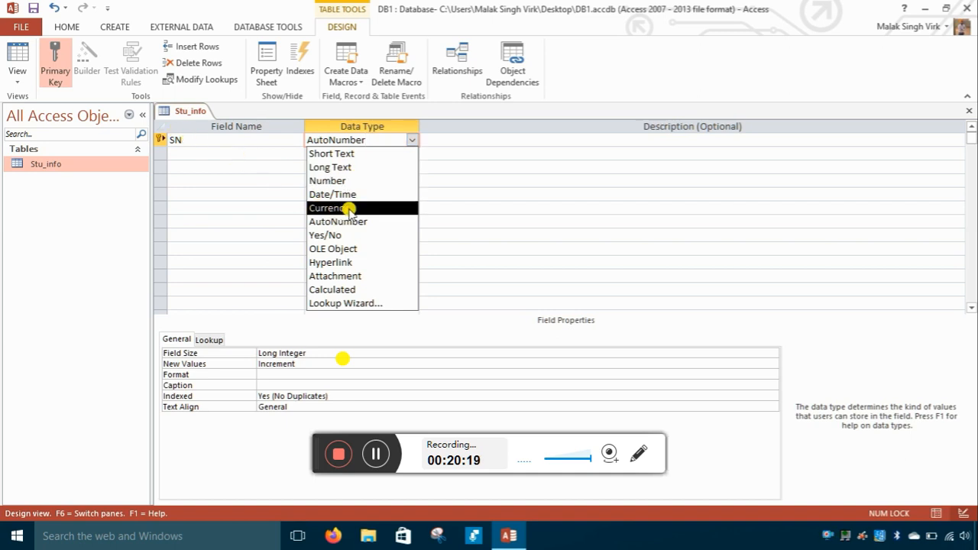
{"action": "left_click", "coordinate": [359, 181]}
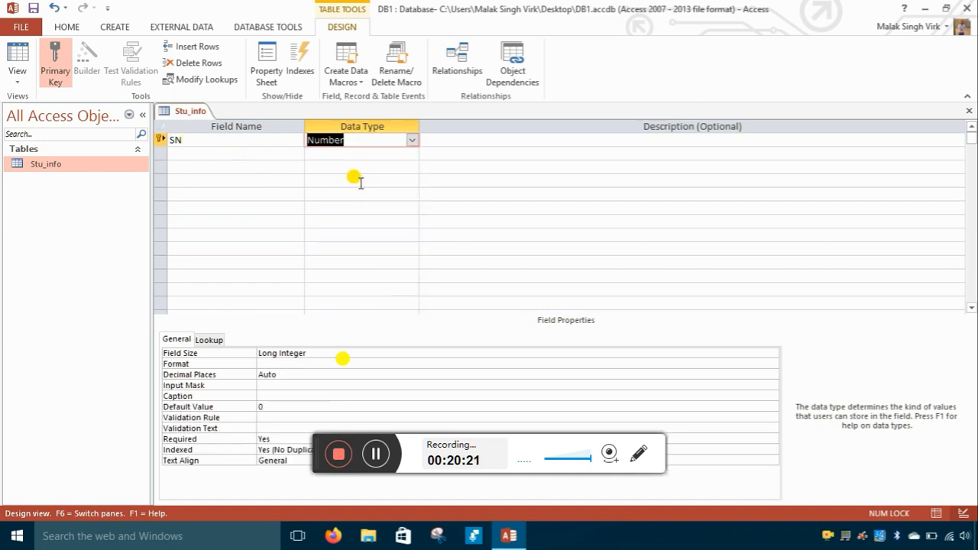
{"action": "left_click", "coordinate": [442, 139]}
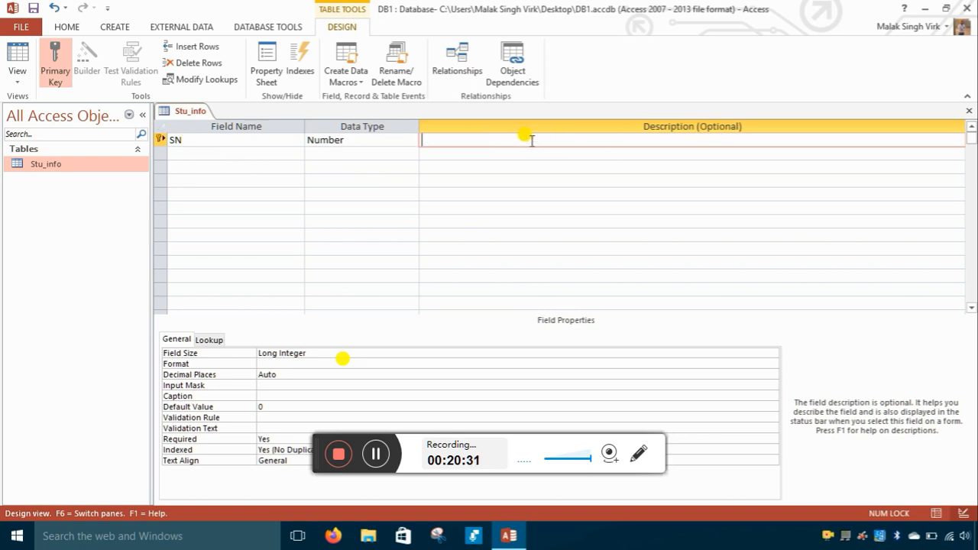
{"action": "left_click", "coordinate": [229, 153]}
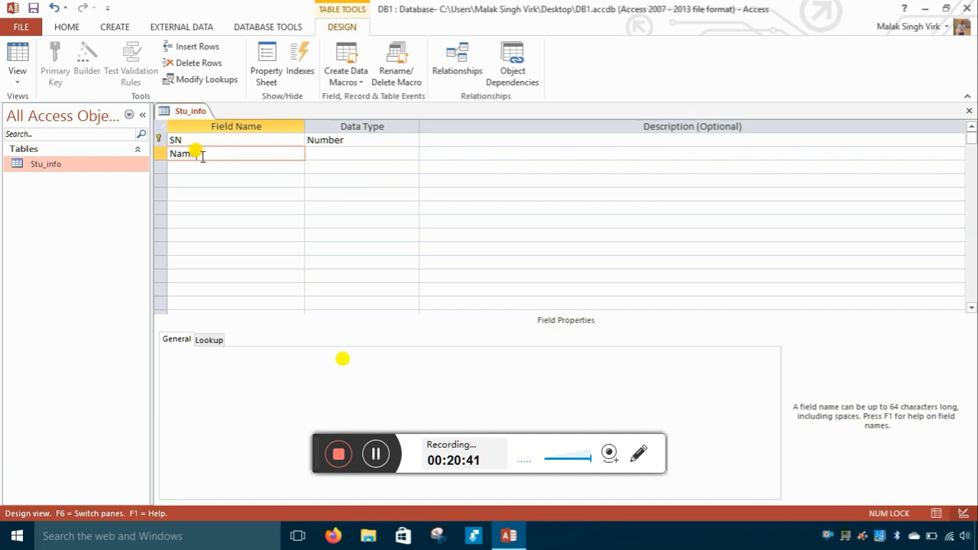
Clear the reserved-word and naming-rule warnings and rename the second field Student_name.
{"action": "left_click", "coordinate": [315, 151]}
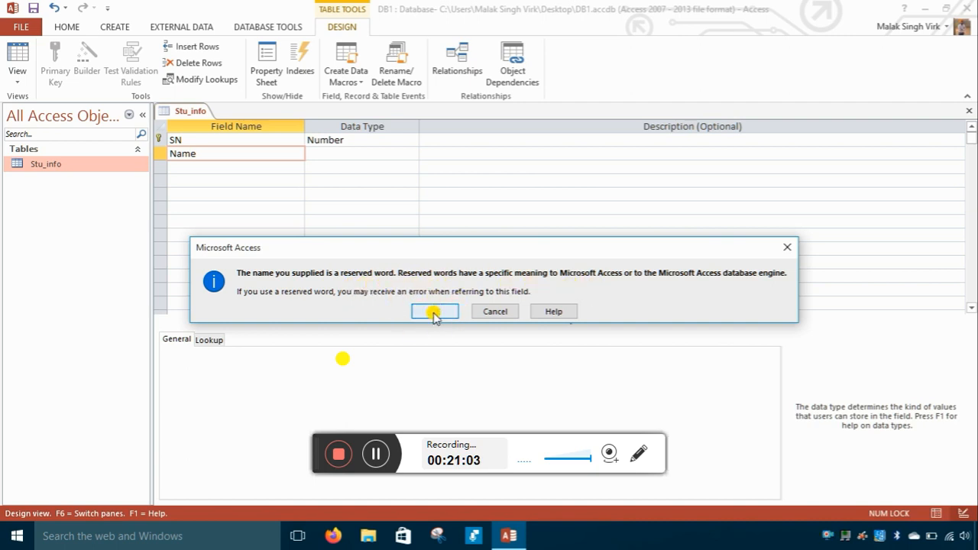
{"action": "left_click", "coordinate": [476, 312]}
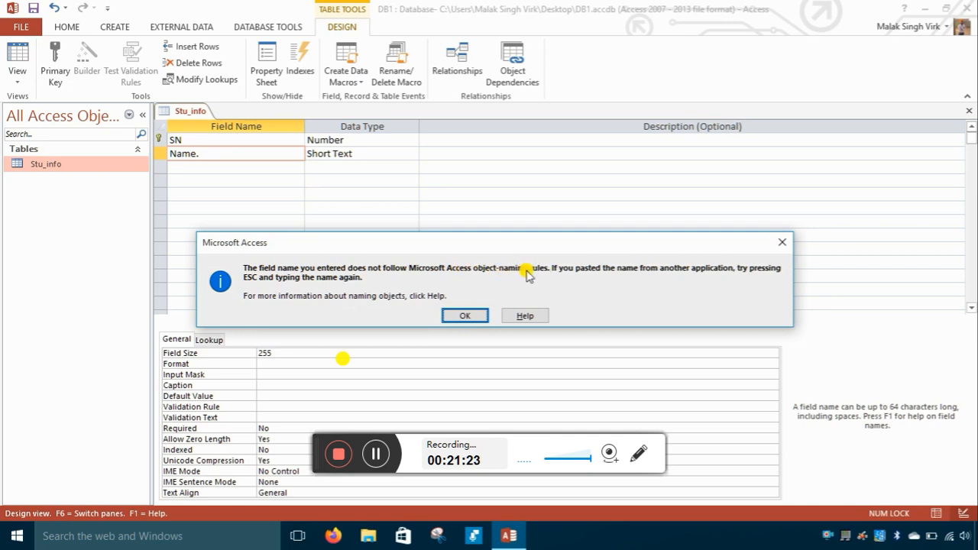
{"action": "left_click", "coordinate": [463, 317]}
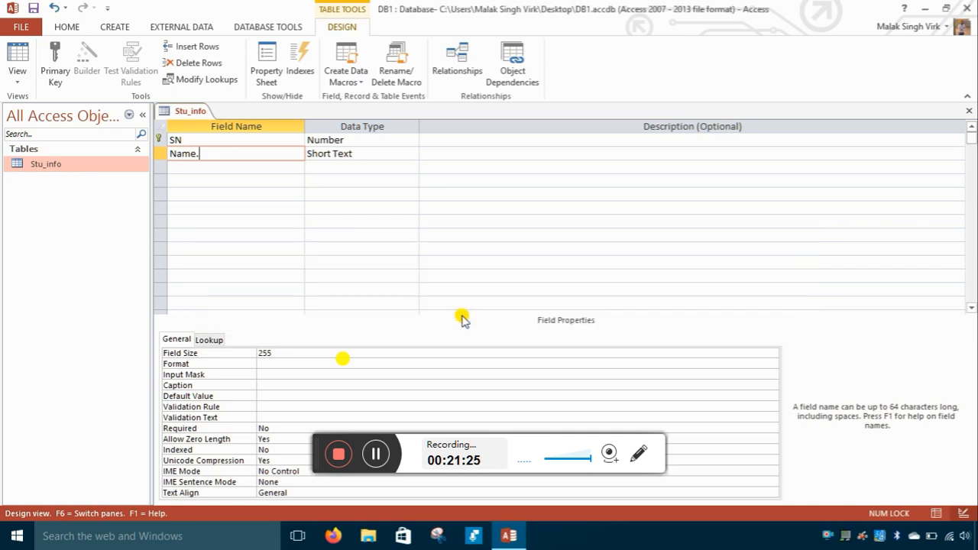
{"action": "key", "text": "BackSpace"}
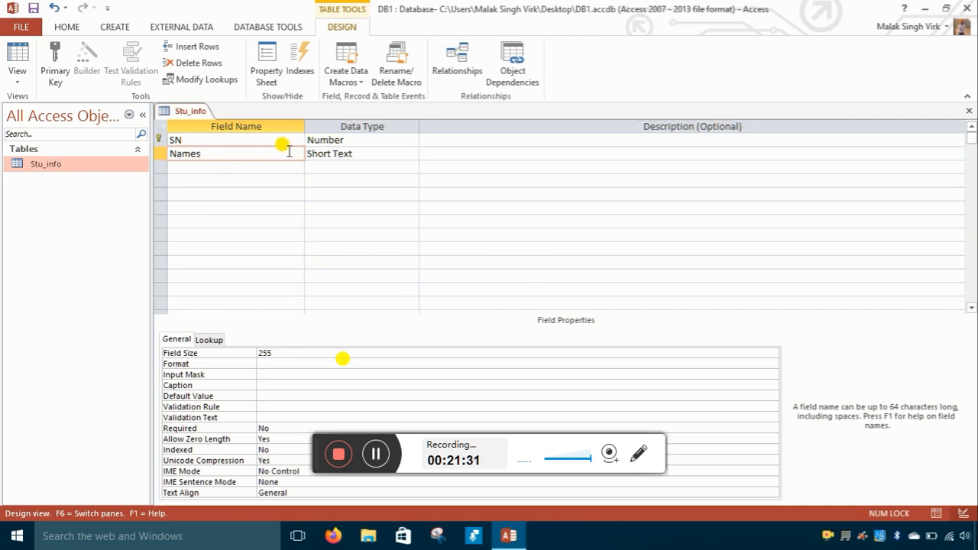
{"action": "double_click", "coordinate": [288, 152]}
{"action": "type", "text": "Student_name"}
Add Father_name as Short Text and Address as Long Text.
{"action": "left_click", "coordinate": [273, 164]}
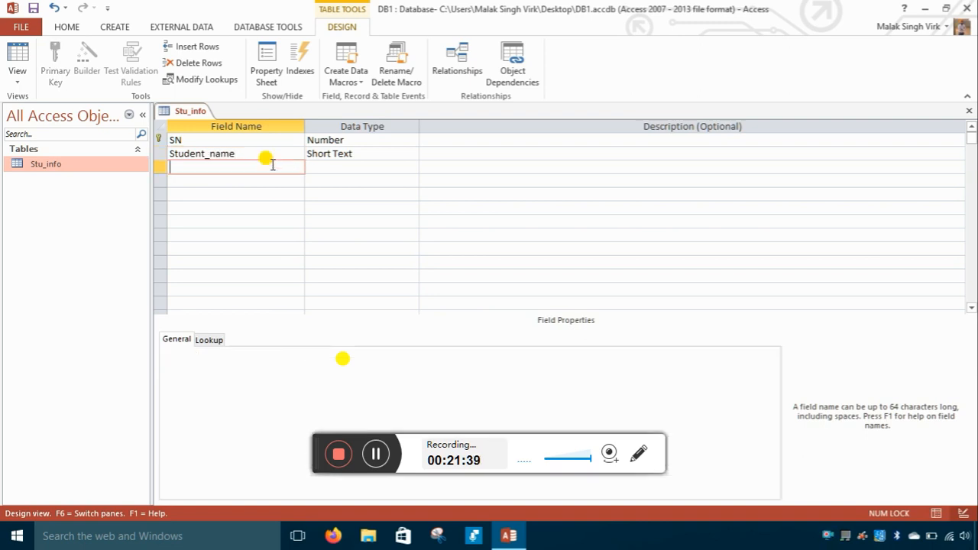
{"action": "type", "text": "Father_name"}
{"action": "key", "text": "Return"}
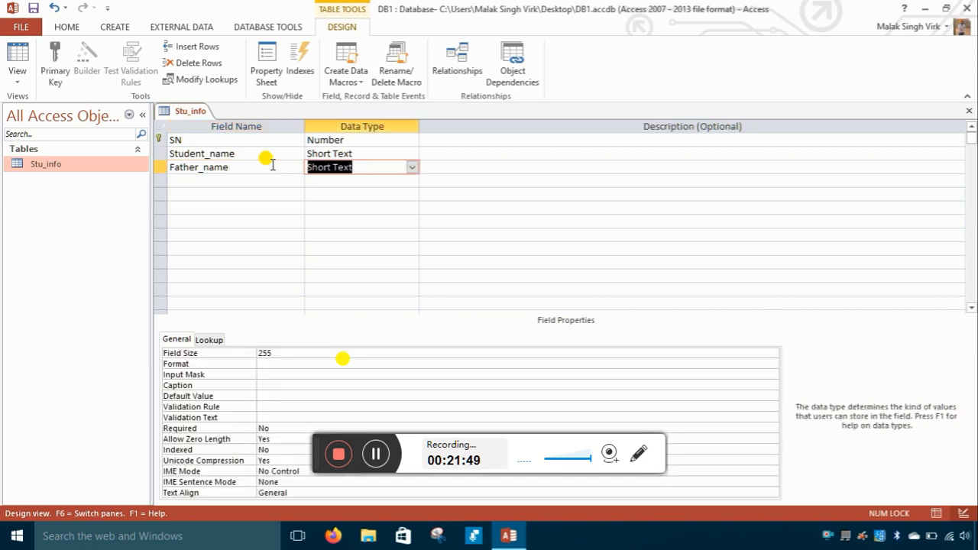
{"action": "key", "text": "Return"}
{"action": "key", "text": "Return"}
{"action": "type", "text": "Address"}
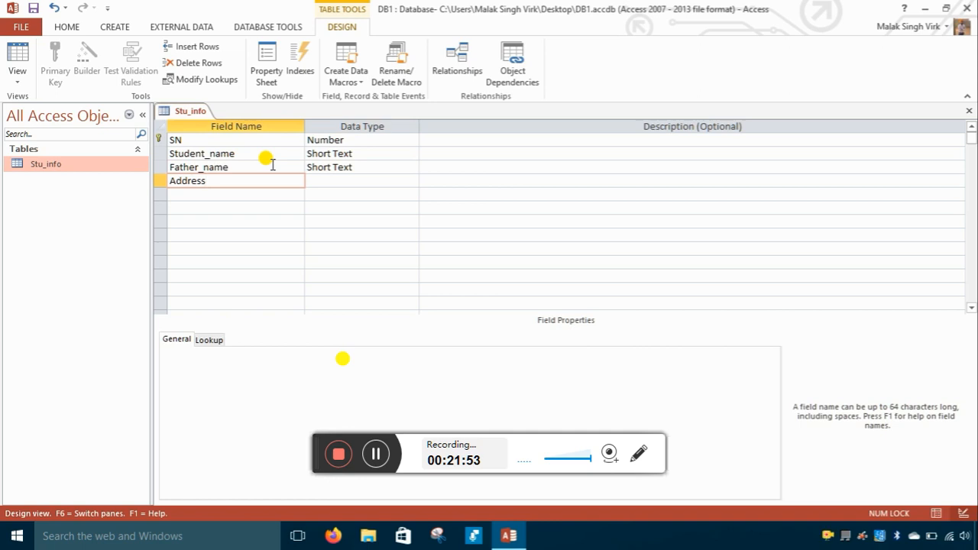
{"action": "key", "text": "Return"}
{"action": "type", "text": "long Text"}
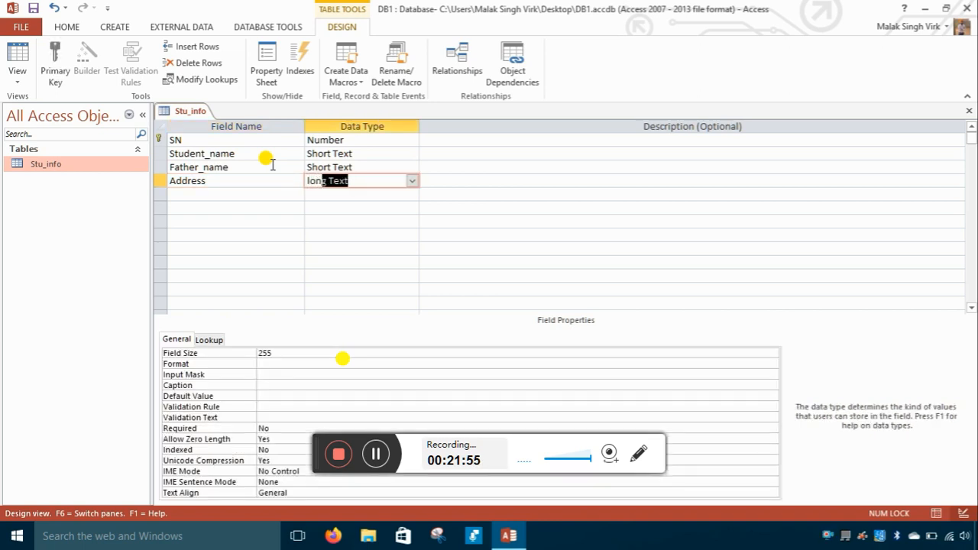
{"action": "key", "text": "Return"}
{"action": "key", "text": "Return"}
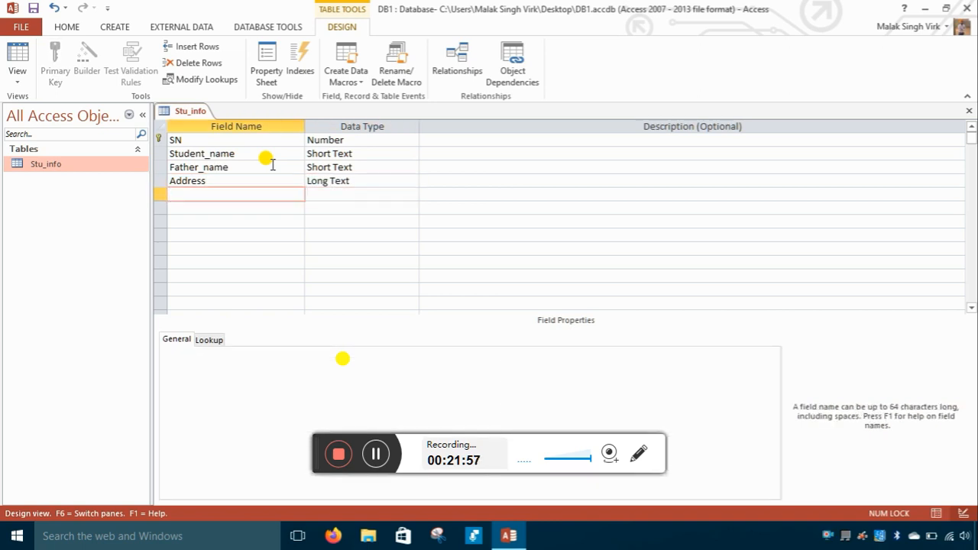
Add a Contact_number field with the Number data type.
{"action": "type", "text": "Contact_number"}
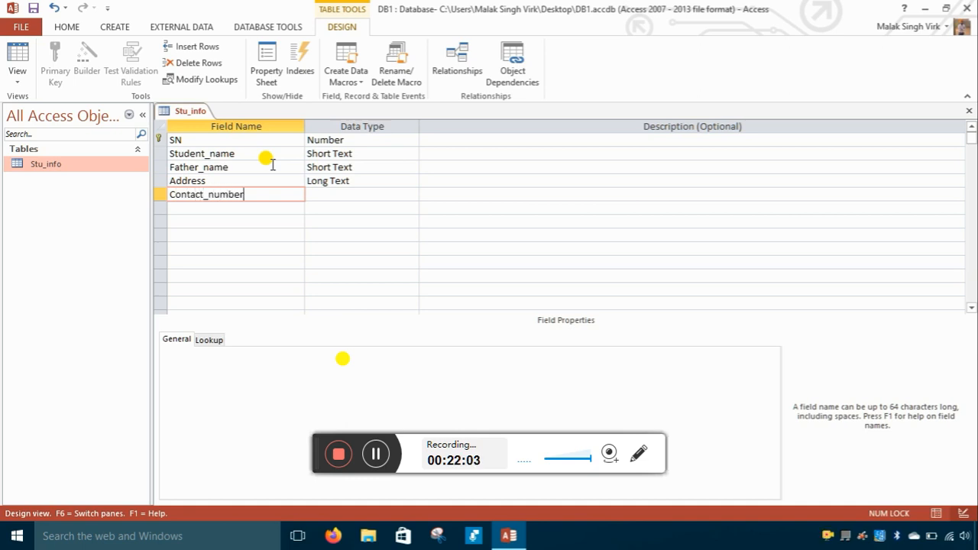
{"action": "key", "text": "Tab"}
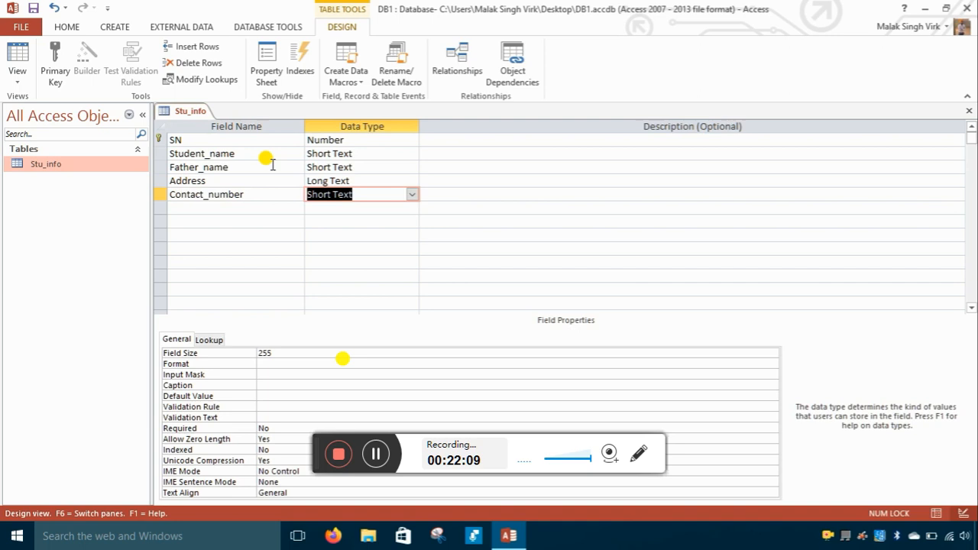
{"action": "left_click", "coordinate": [412, 194]}
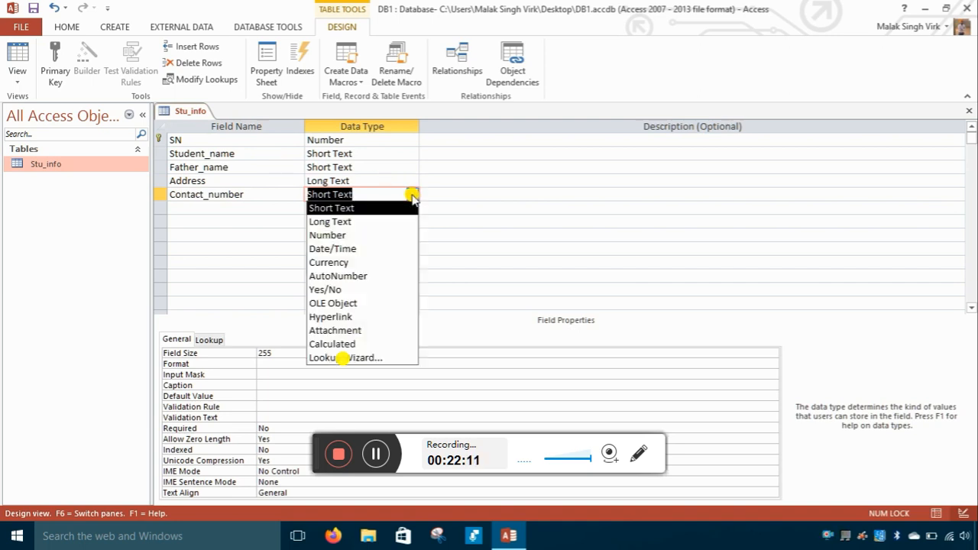
{"action": "left_click", "coordinate": [359, 234]}
Add a Date_Of_Birth field with the Date/Time data type.
{"action": "left_click", "coordinate": [284, 212]}
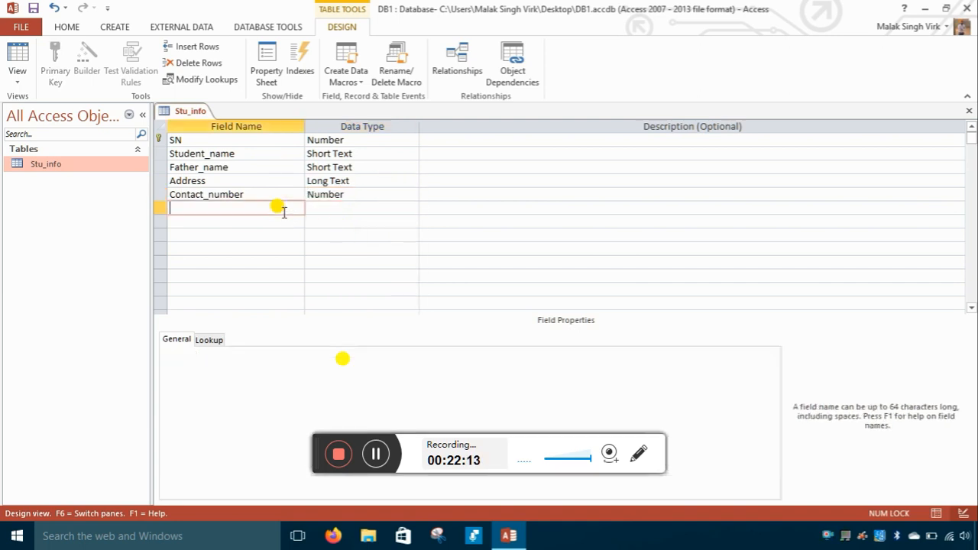
{"action": "type", "text": "DOB"}
{"action": "left_click", "coordinate": [284, 212]}
{"action": "key", "text": "Left"}
{"action": "key", "text": "Left"}
{"action": "type", "text": "ate_"}
{"action": "key", "text": "End"}
{"action": "type", "text": "f_Birth"}
{"action": "key", "text": "BackSpace"}
{"action": "key", "text": "Tab"}
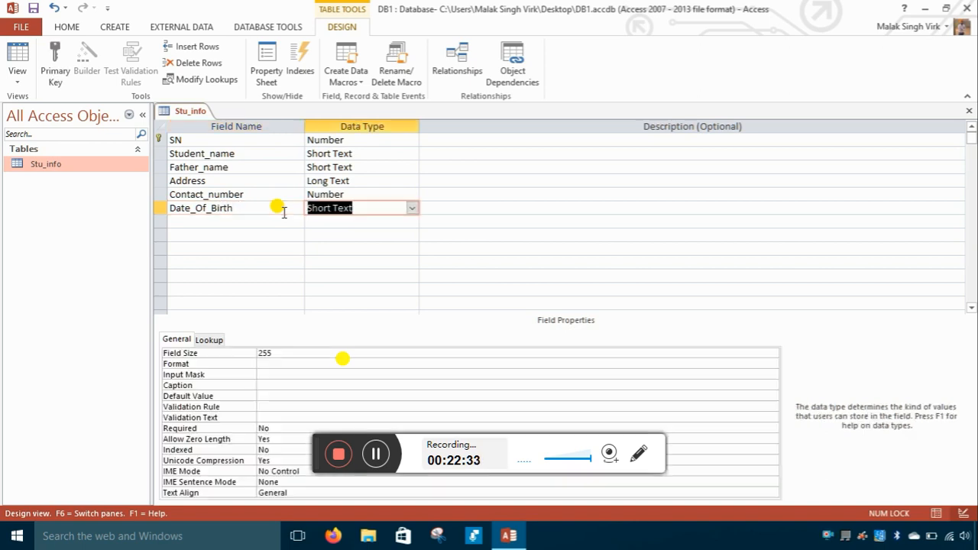
{"action": "type", "text": "date/Time"}
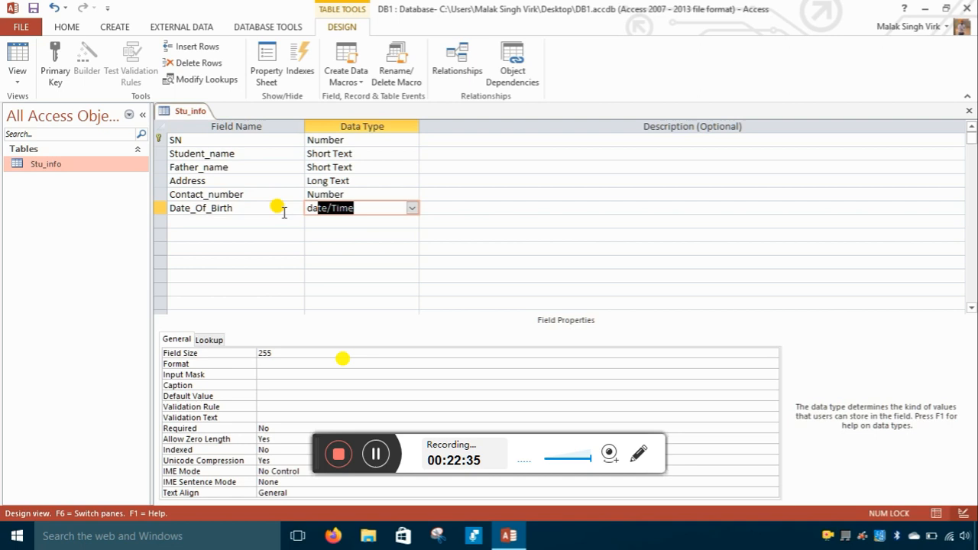
{"action": "key", "text": "shift+Tab"}
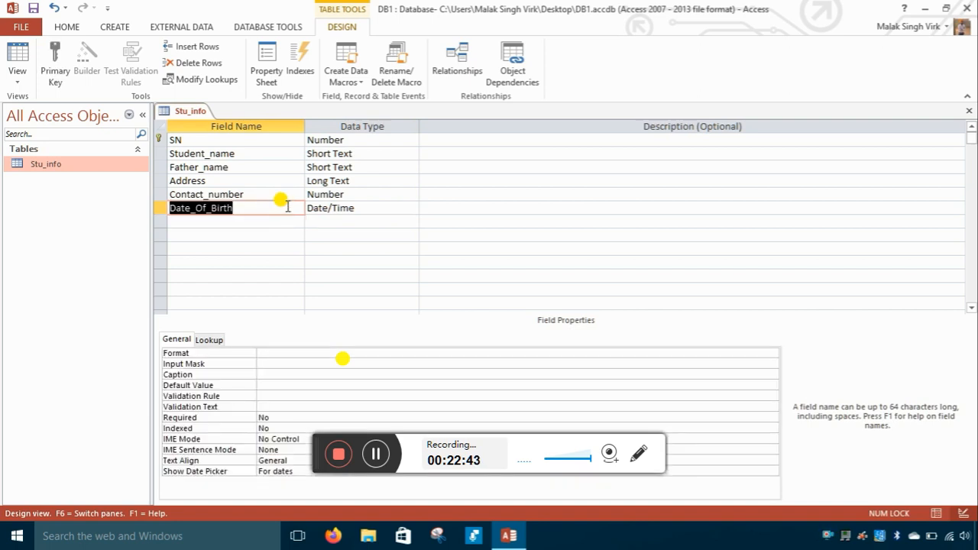
Save the Stu_info table when switching to Datasheet View.
{"action": "left_click", "coordinate": [264, 192]}
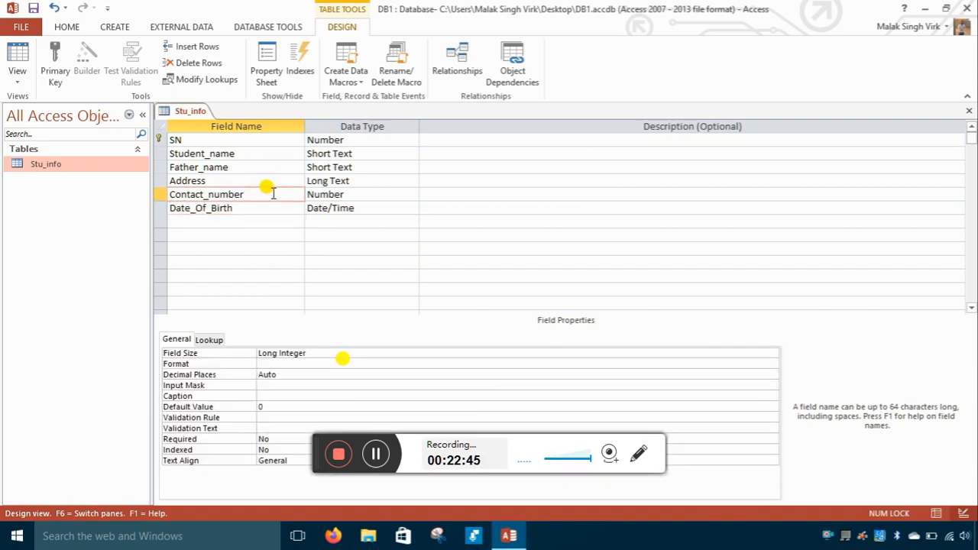
{"action": "left_click", "coordinate": [264, 405]}
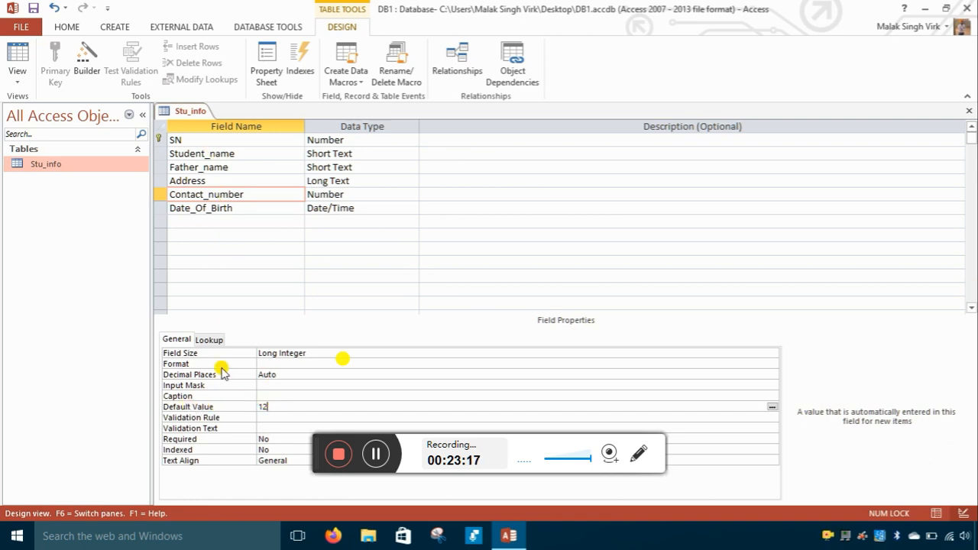
{"action": "left_click", "coordinate": [364, 154]}
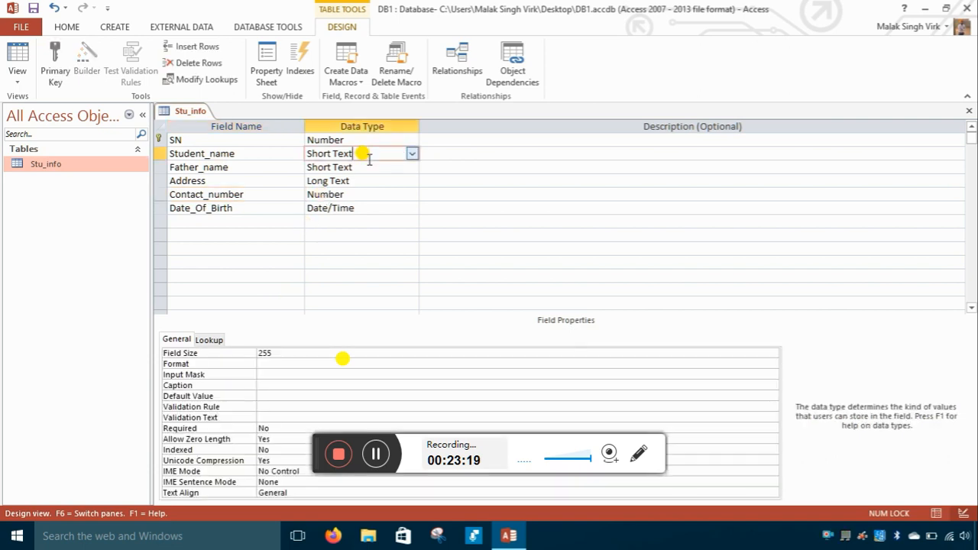
{"action": "left_click", "coordinate": [17, 66]}
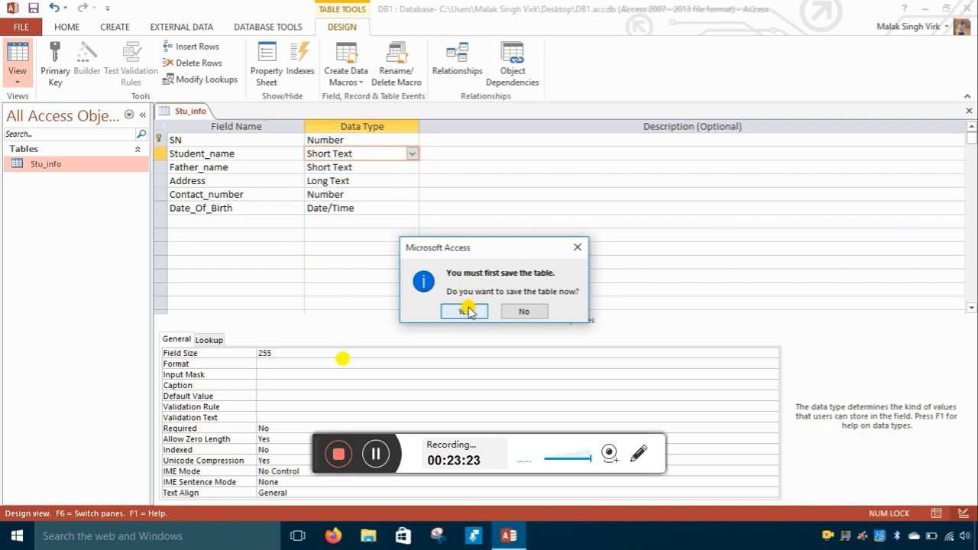
{"action": "left_click", "coordinate": [468, 311]}
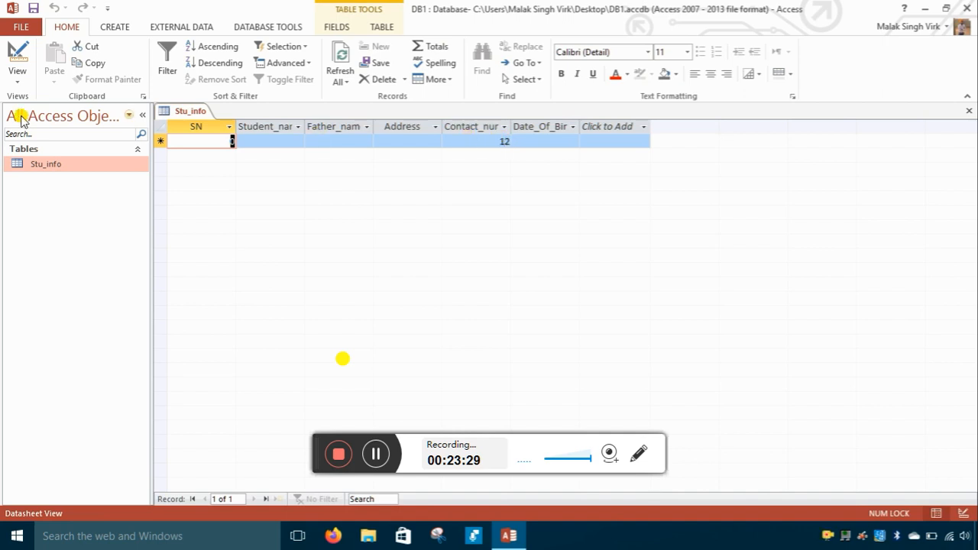
Back in Design View, set Contact_number's Default Value to 0.
{"action": "left_click", "coordinate": [22, 59]}
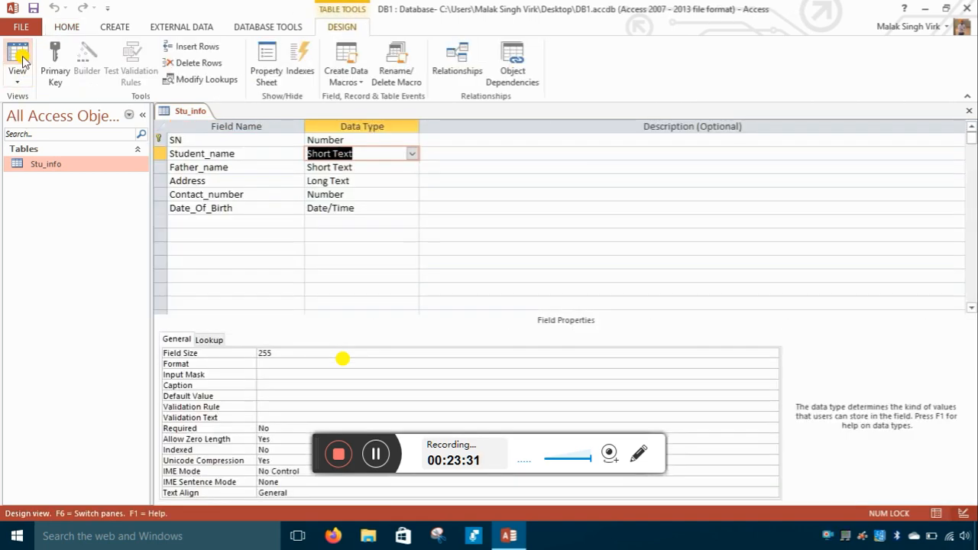
{"action": "left_click", "coordinate": [218, 194]}
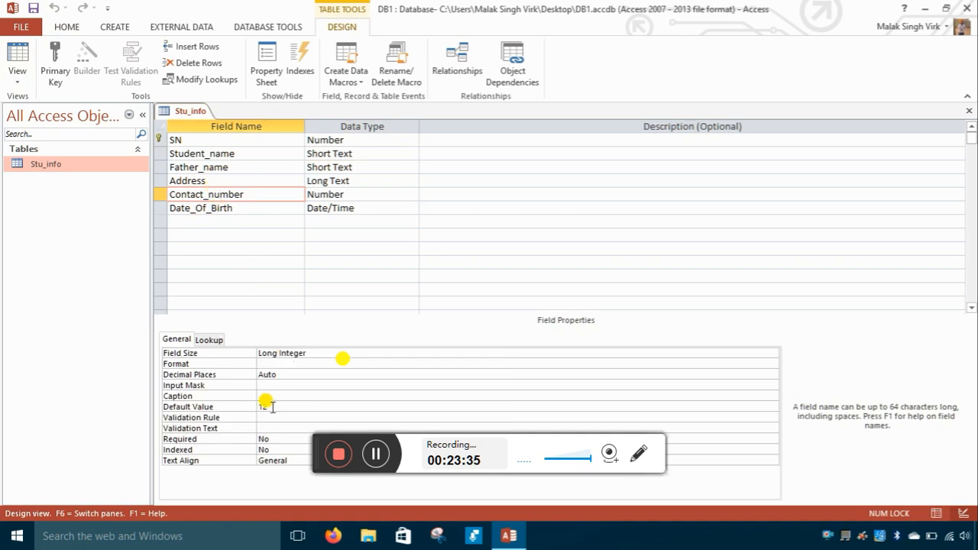
{"action": "left_click", "coordinate": [272, 407]}
{"action": "type", "text": "0"}
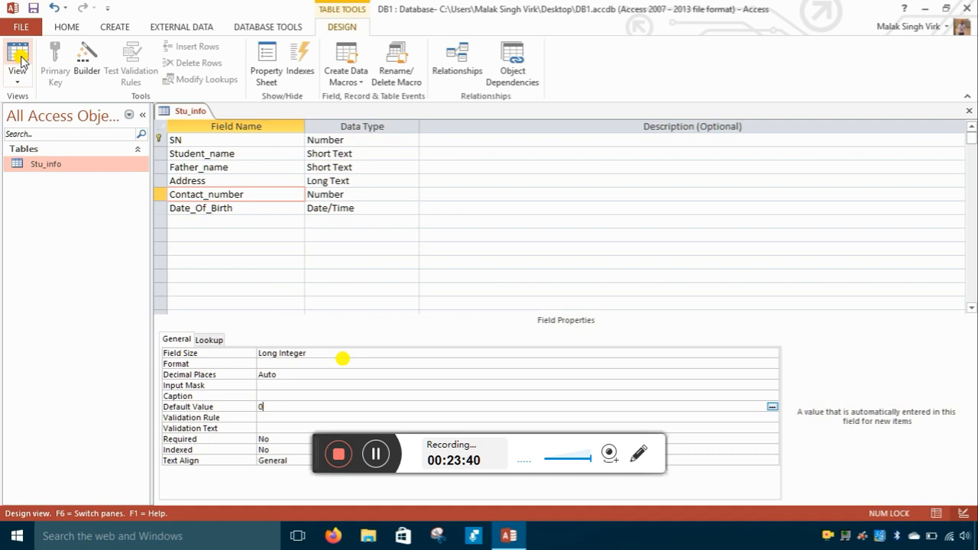
{"action": "left_click", "coordinate": [193, 138]}
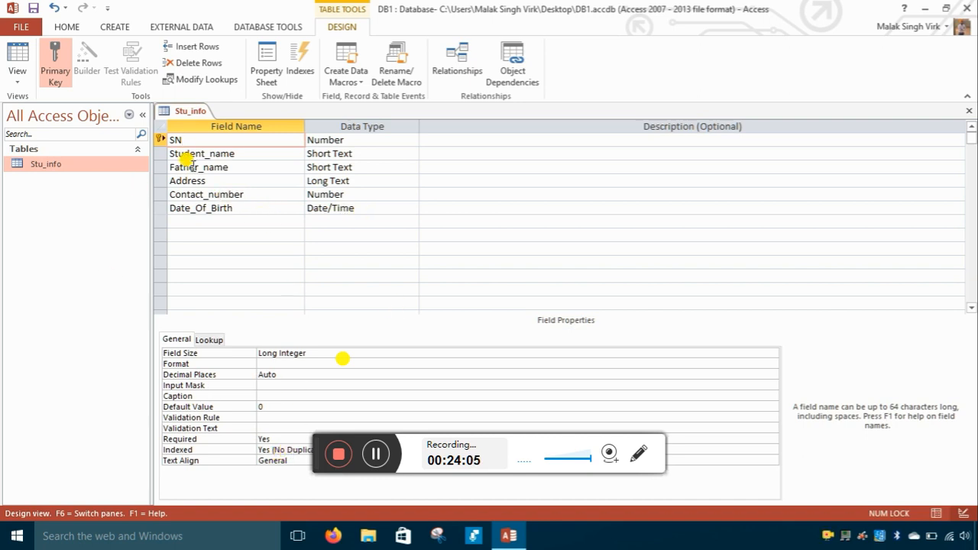
Save and open the datasheet, then type test SN values 1 through 4 down the records.
{"action": "left_click", "coordinate": [17, 55]}
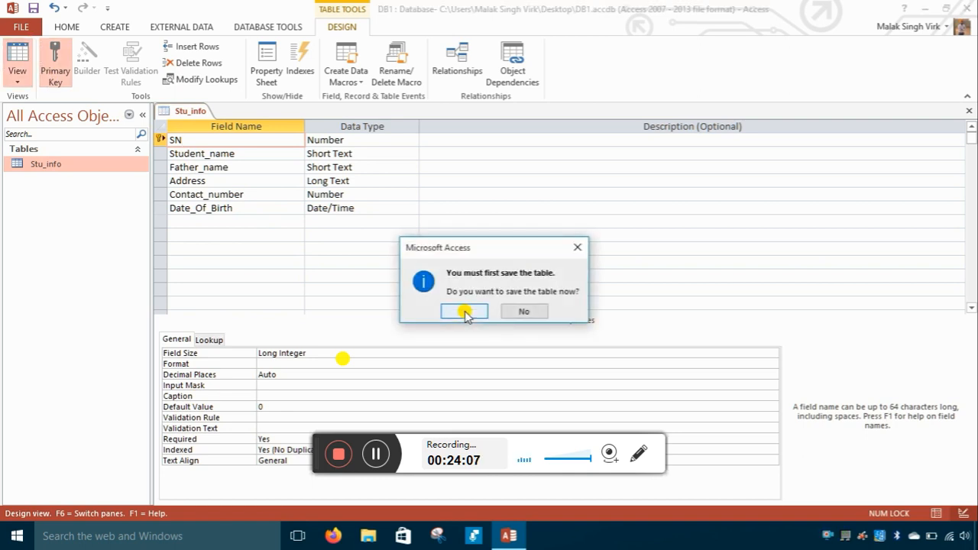
{"action": "left_click", "coordinate": [466, 312]}
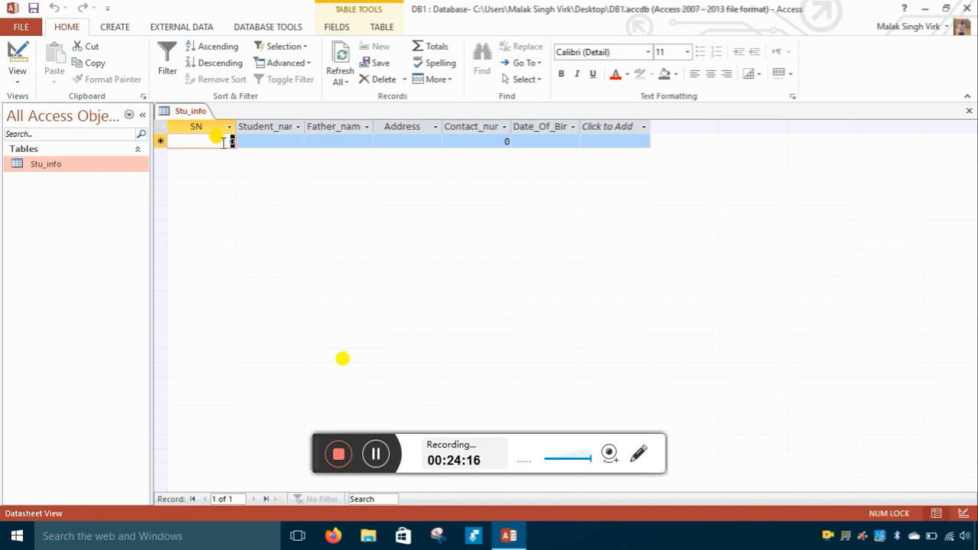
{"action": "type", "text": "1"}
{"action": "key", "text": "Down"}
{"action": "type", "text": "2"}
{"action": "key", "text": "Down"}
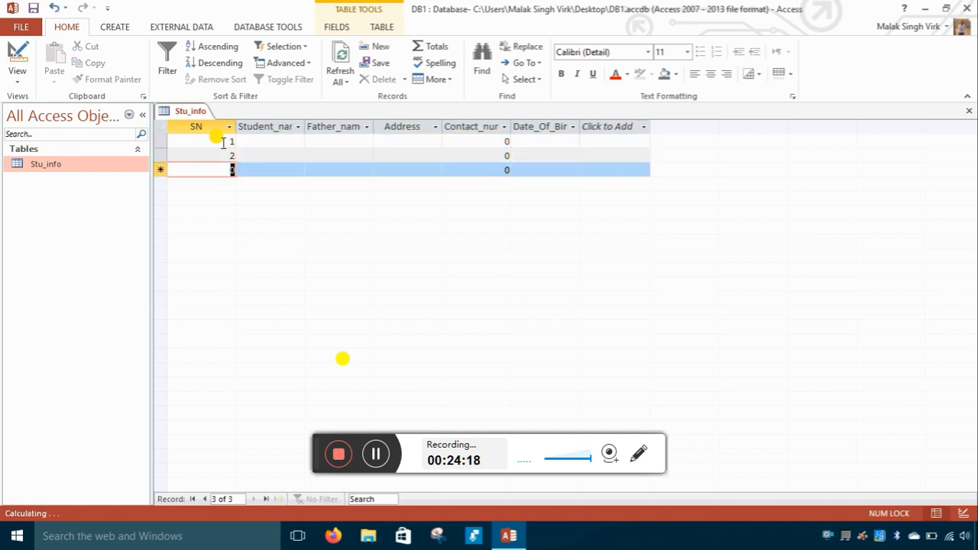
{"action": "type", "text": "3"}
{"action": "key", "text": "Down"}
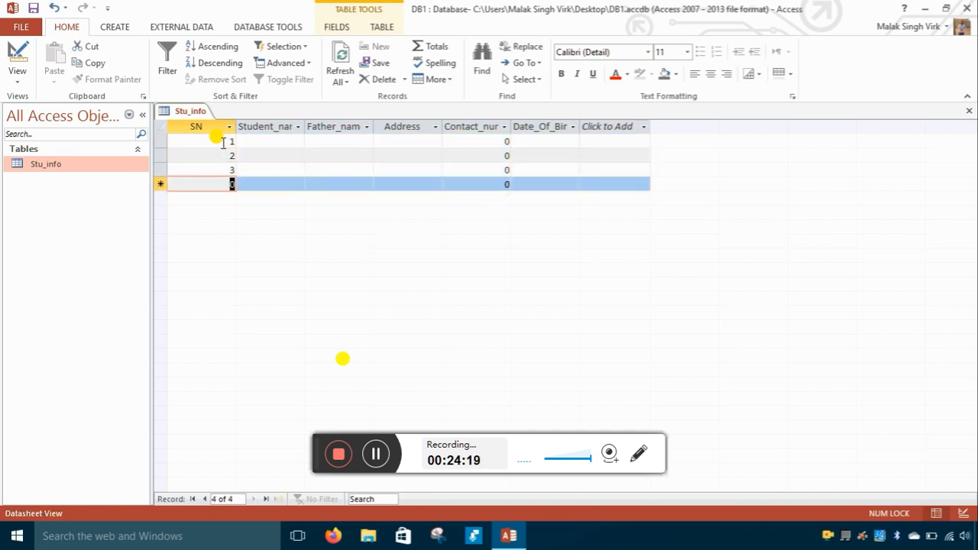
{"action": "type", "text": "4"}
{"action": "key", "text": "Down"}
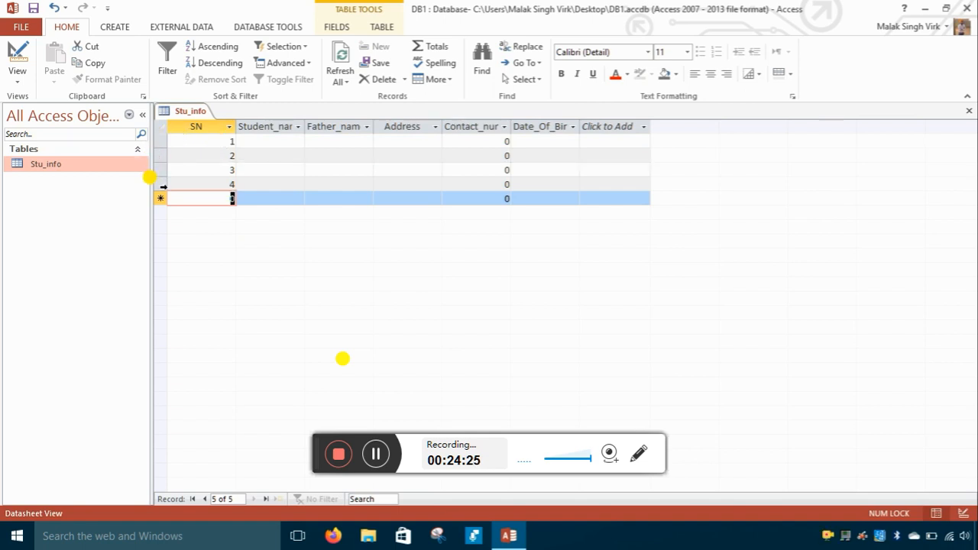
Delete the empty record and records 2 and 3, confirming each deletion.
{"action": "left_click", "coordinate": [161, 197]}
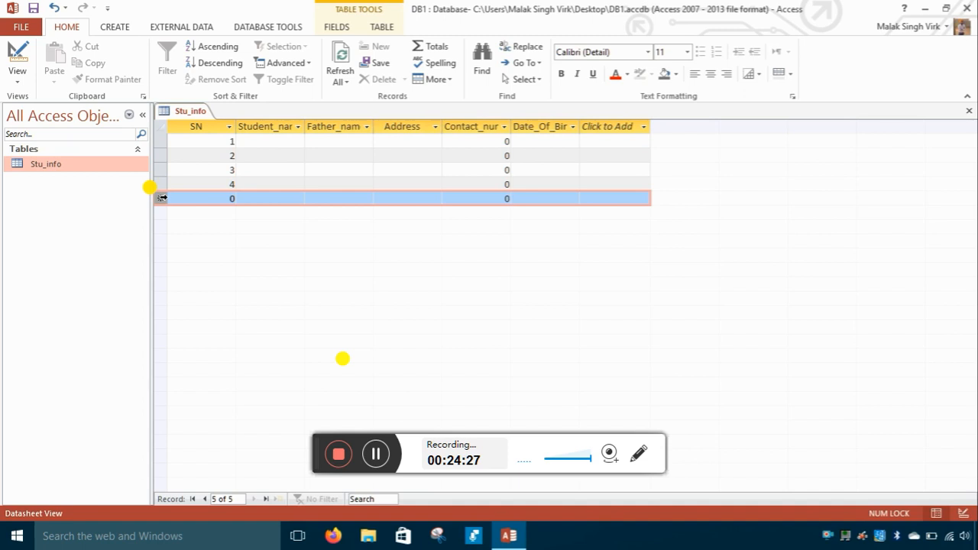
{"action": "key", "text": "Delete"}
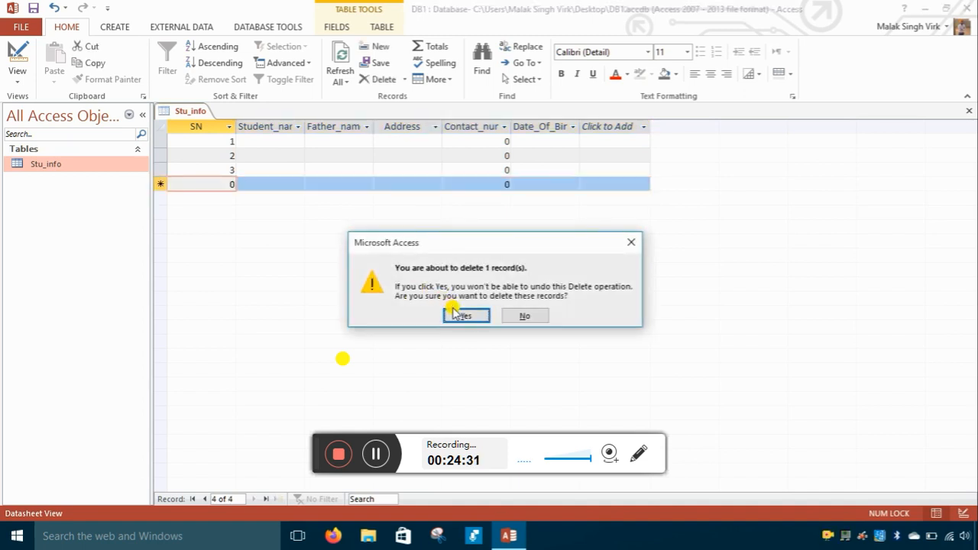
{"action": "left_click", "coordinate": [460, 314]}
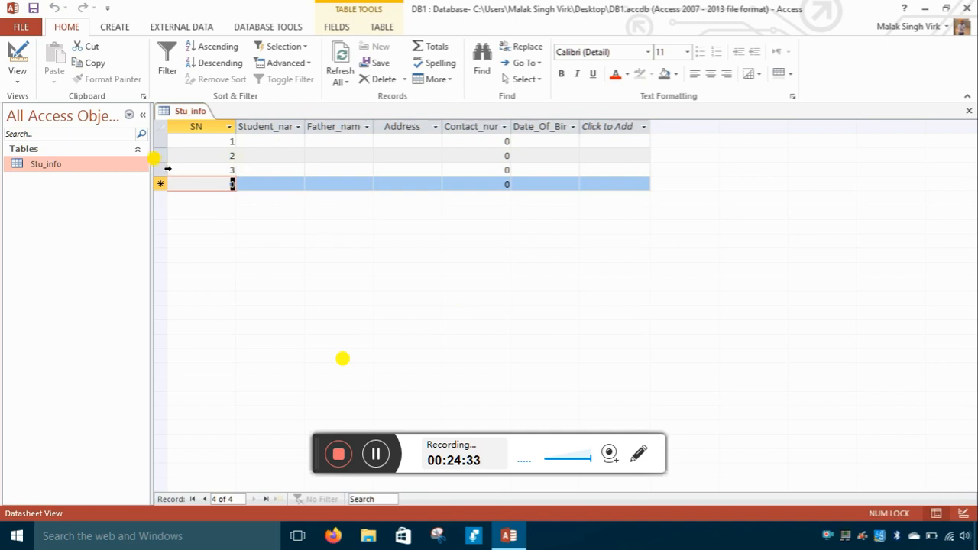
{"action": "left_click_drag", "start_coordinate": [161, 155], "coordinate": [161, 165]}
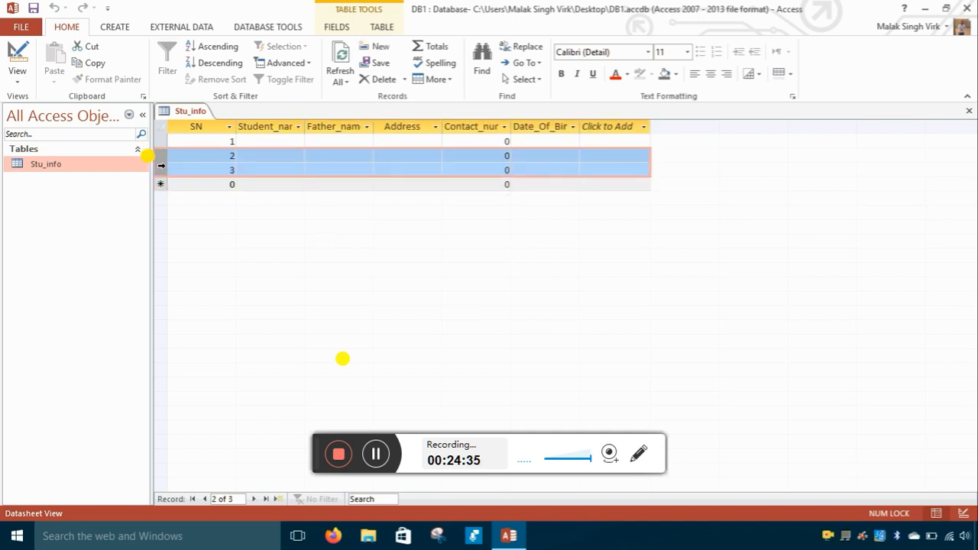
{"action": "key", "text": "Delete"}
{"action": "left_click", "coordinate": [463, 315]}
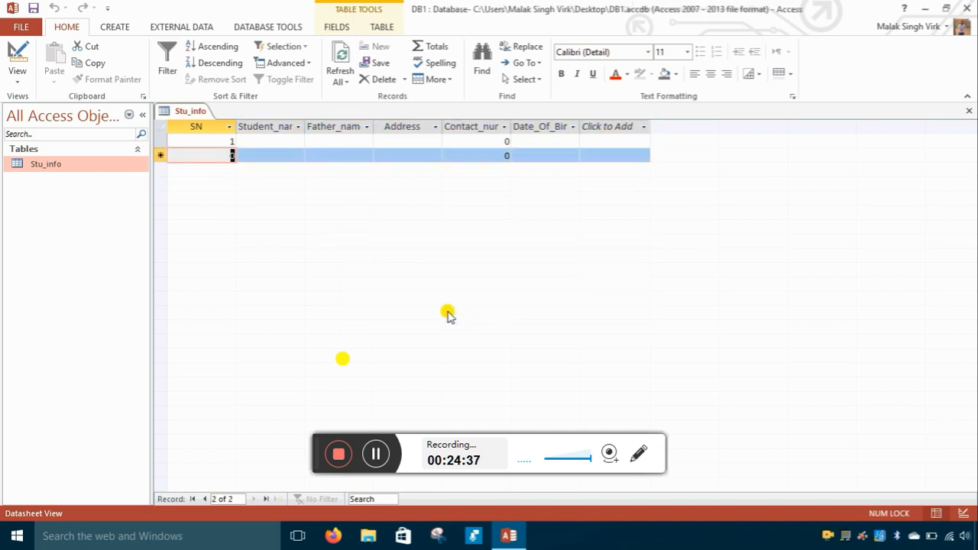
Enter 1 as record 1's SN and move between its Student_name and Father_name cells.
{"action": "left_click", "coordinate": [229, 141]}
{"action": "type", "text": "1"}
{"action": "key", "text": "Tab"}
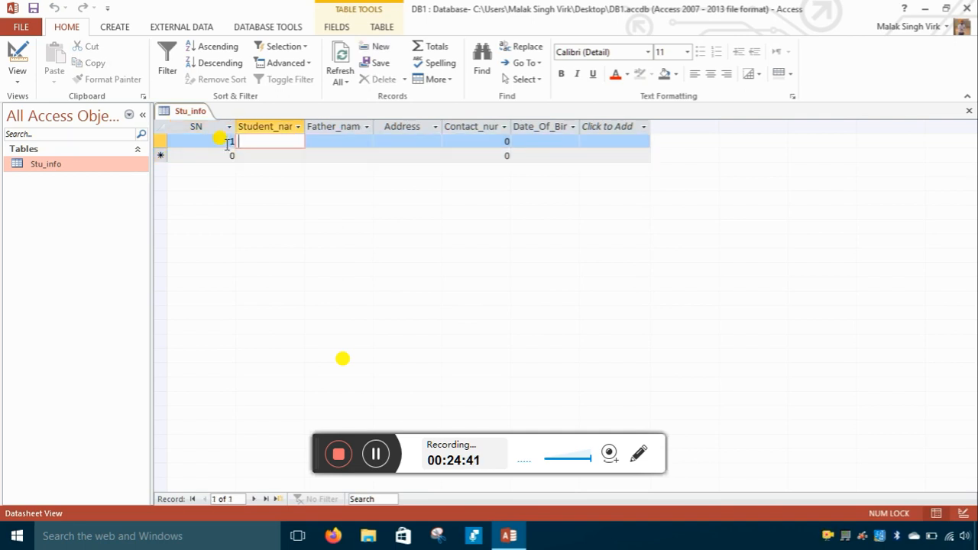
{"action": "key", "text": "Tab"}
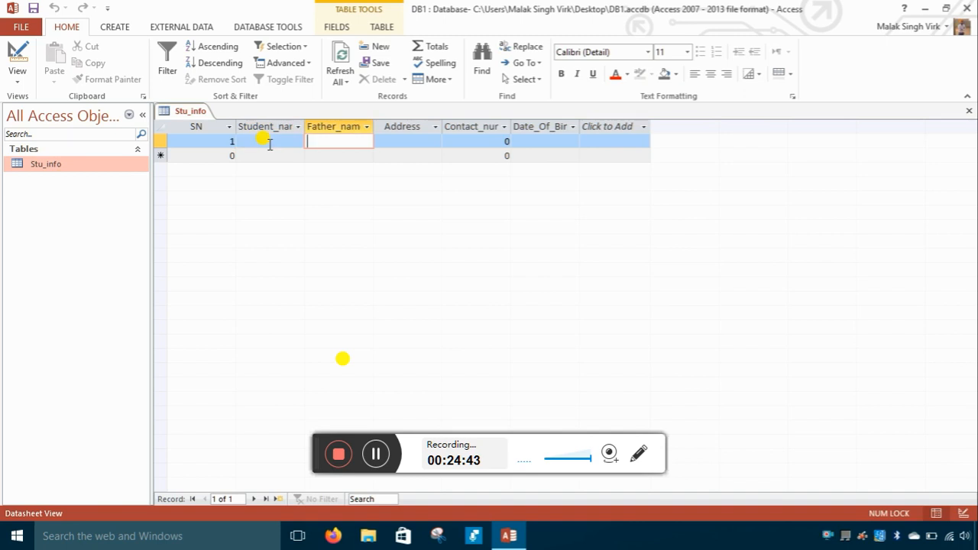
{"action": "left_click", "coordinate": [270, 144]}
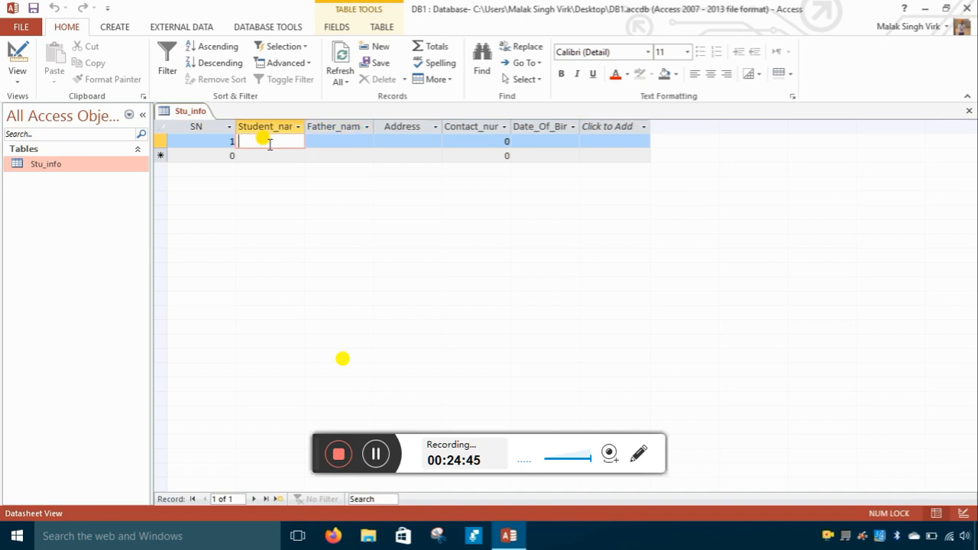
{"action": "left_click", "coordinate": [207, 141]}
{"action": "left_click", "coordinate": [4, 539]}
Launch On-Screen Keyboard via 'osk' and Tab from SN forward to Address.
{"action": "type", "text": "osk"}
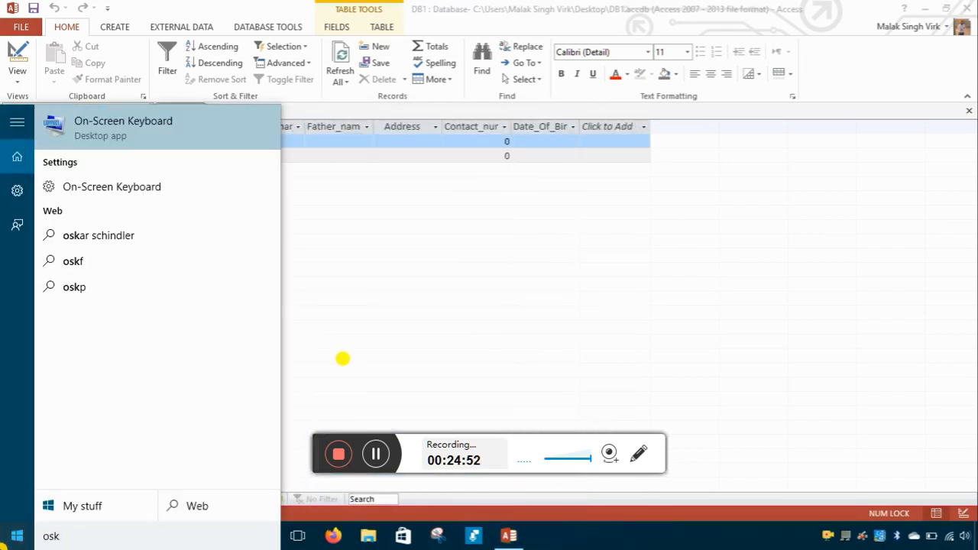
{"action": "key", "text": "Return"}
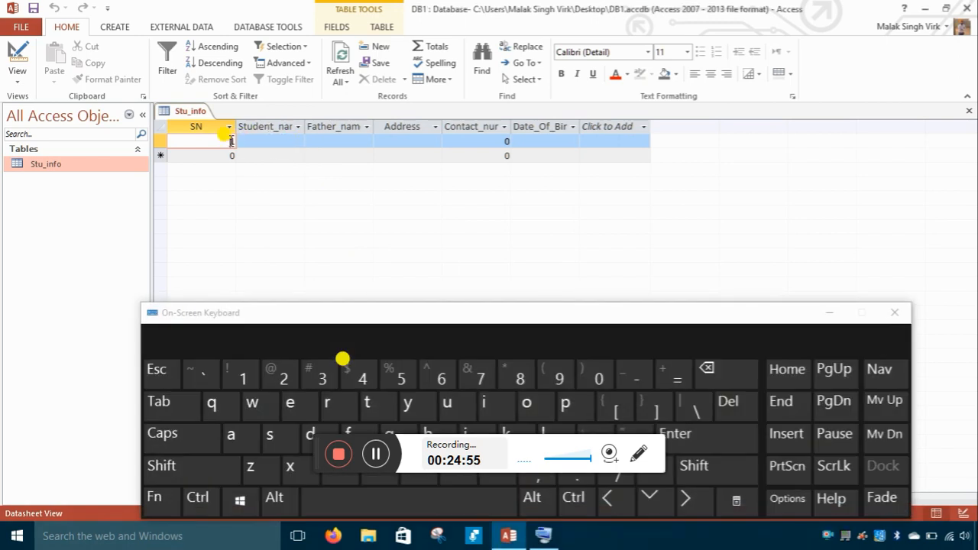
{"action": "left_click", "coordinate": [186, 391]}
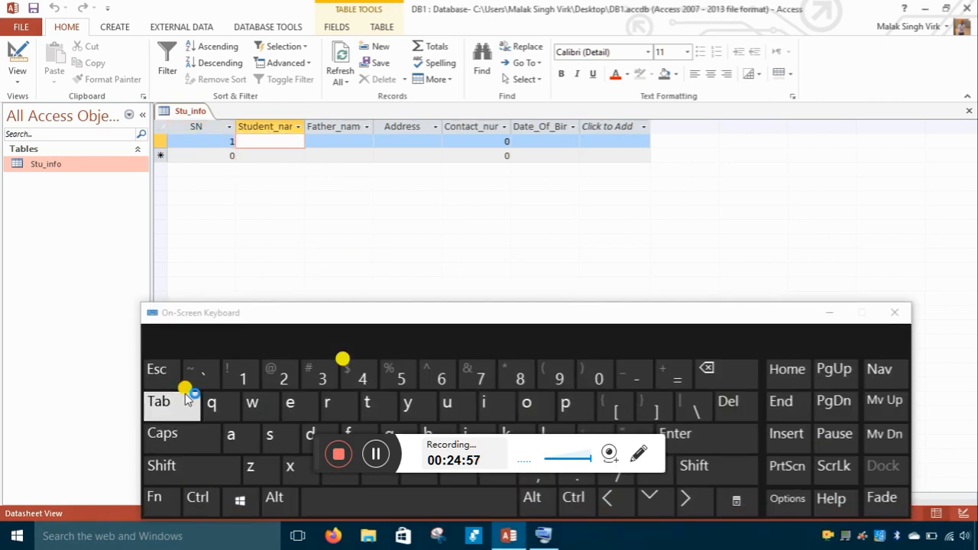
{"action": "left_click", "coordinate": [187, 399]}
{"action": "left_click", "coordinate": [187, 399]}
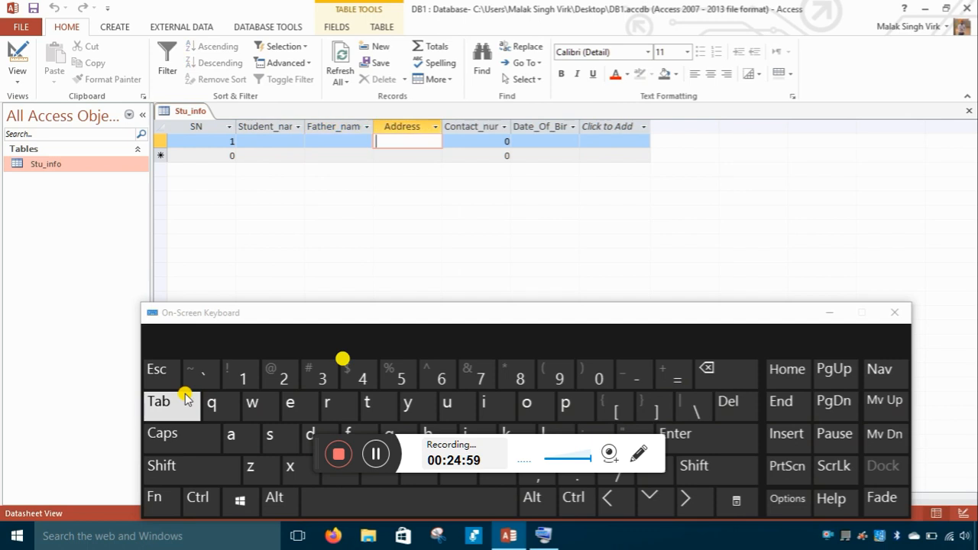
Shift+Tab back to Student_name using the keyboard, then close On-Screen Keyboard.
{"action": "left_click", "coordinate": [177, 469]}
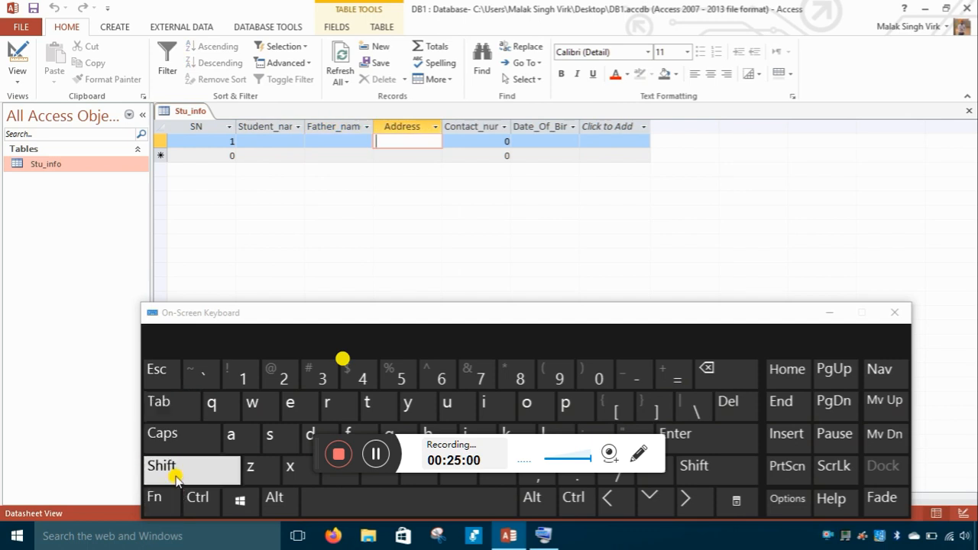
{"action": "left_click", "coordinate": [180, 395]}
{"action": "left_click", "coordinate": [175, 465]}
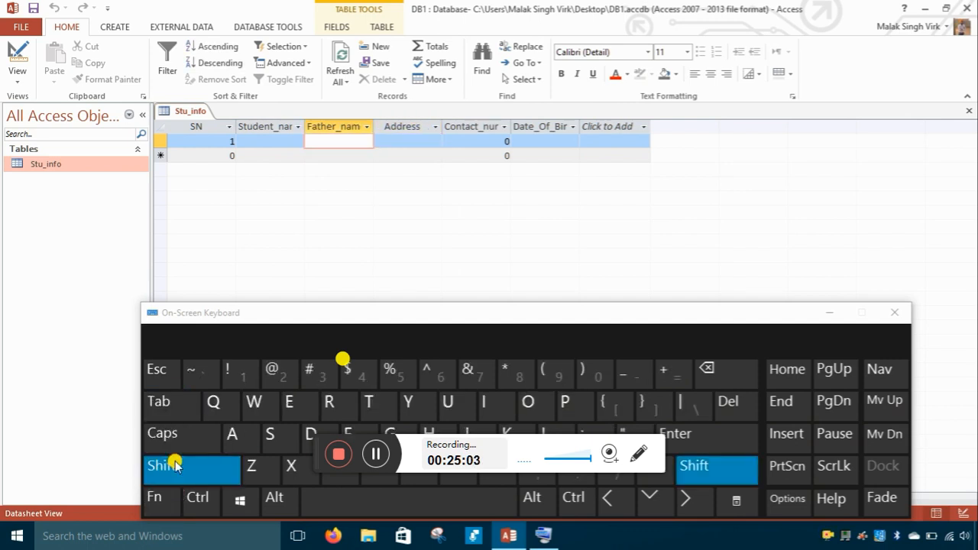
{"action": "left_click", "coordinate": [181, 408]}
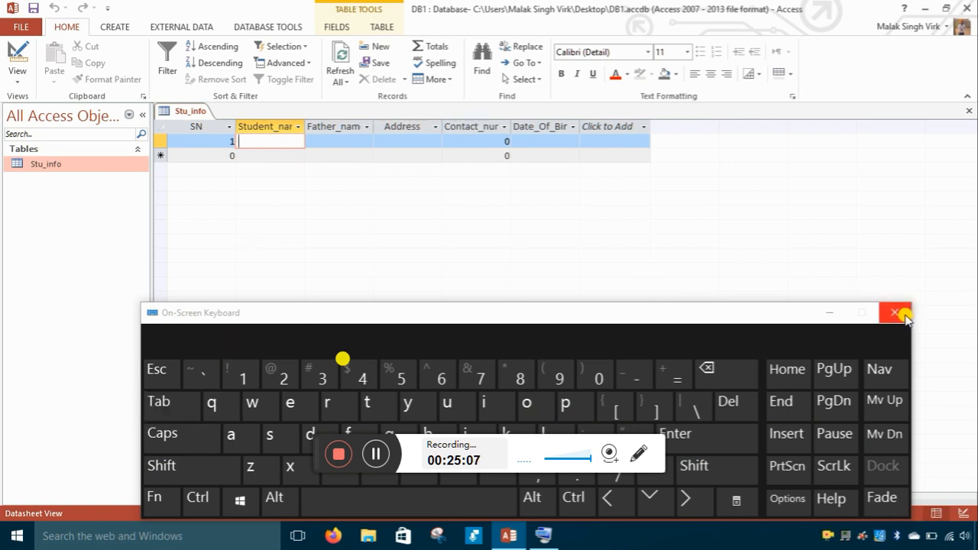
{"action": "left_click", "coordinate": [197, 498]}
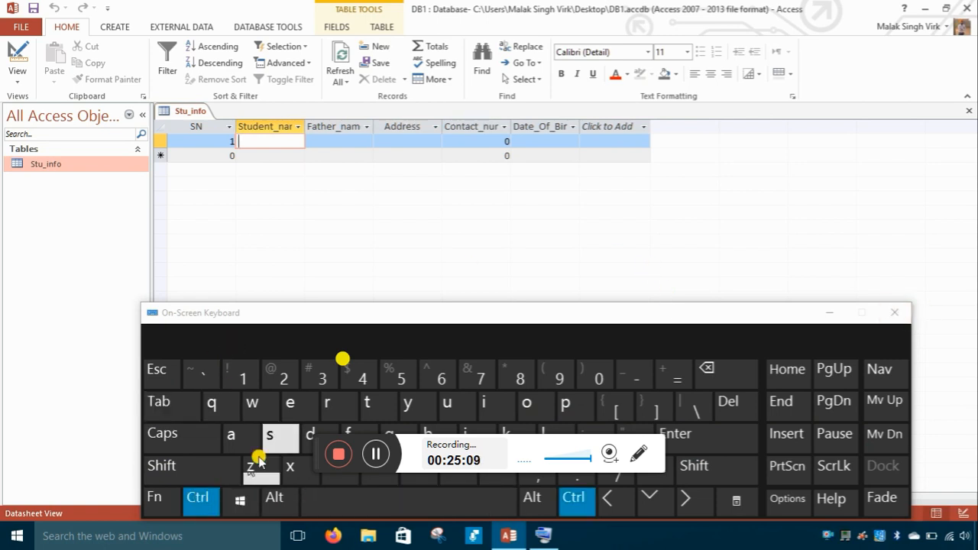
{"action": "left_click", "coordinate": [281, 437]}
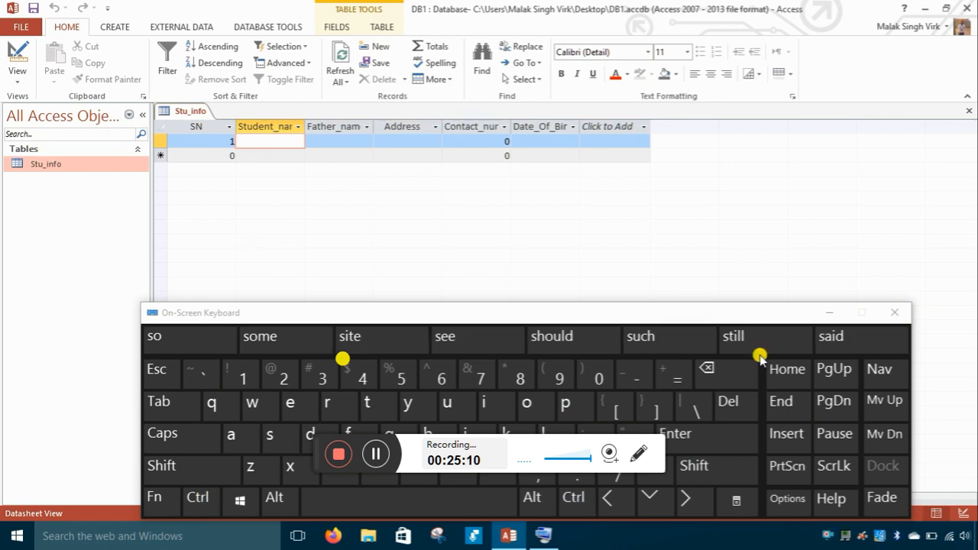
{"action": "left_click", "coordinate": [894, 315]}
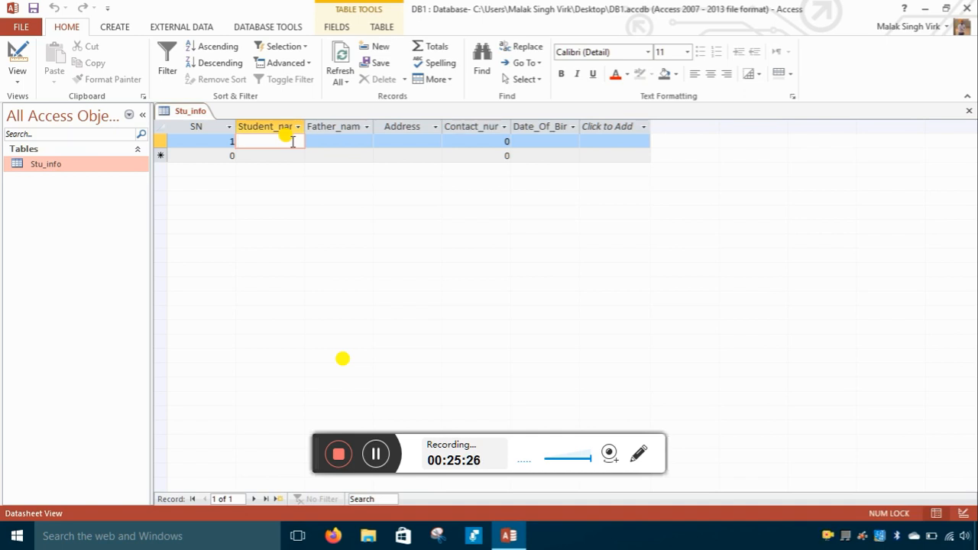
{"action": "key", "text": "Tab"}
{"action": "key", "text": "Tab"}
{"action": "key", "text": "Tab"}
{"action": "key", "text": "Tab"}
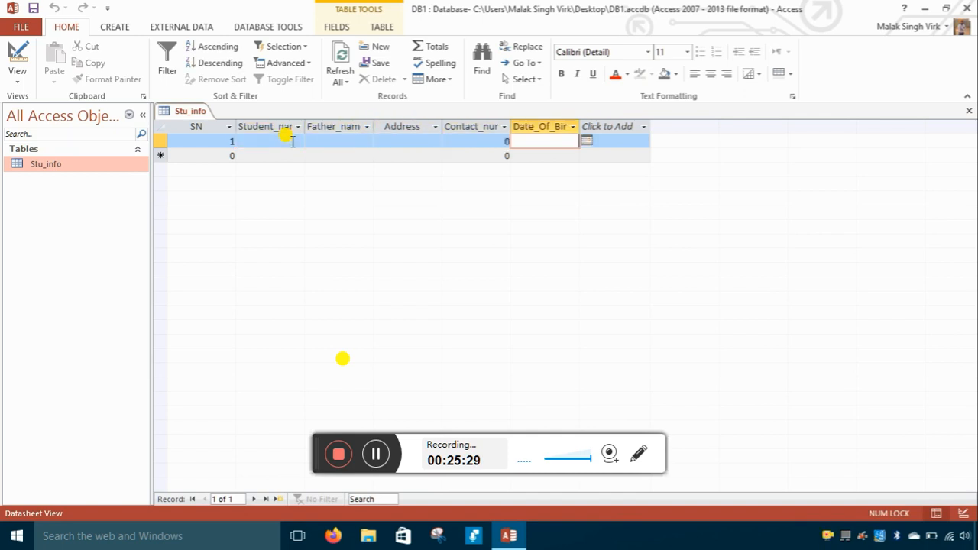
{"action": "left_click", "coordinate": [535, 138]}
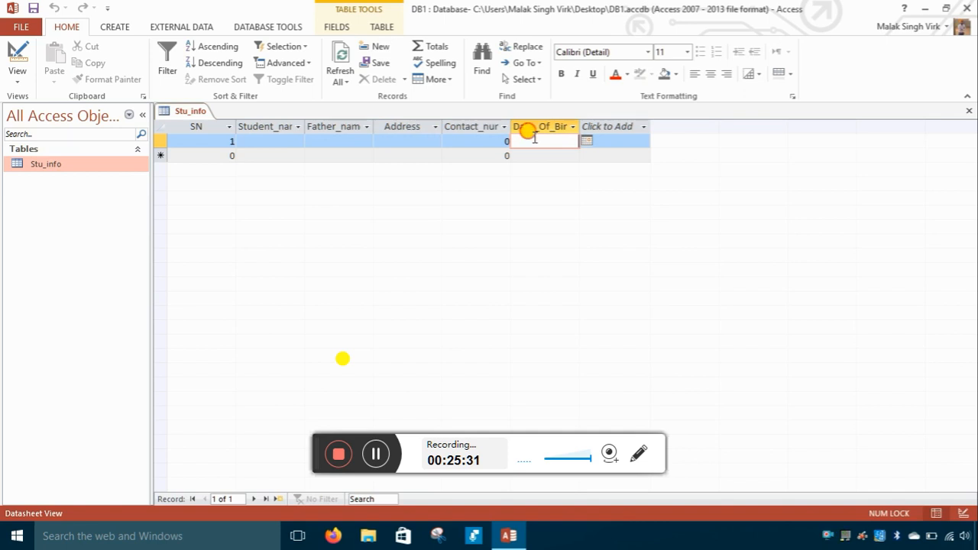
{"action": "left_click", "coordinate": [586, 143]}
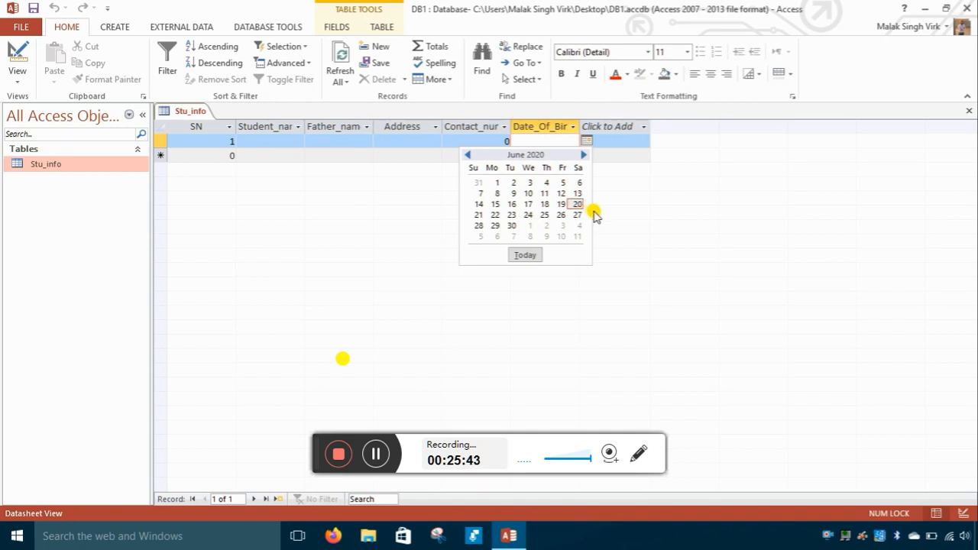
{"action": "left_click", "coordinate": [255, 143]}
{"action": "left_click", "coordinate": [253, 141]}
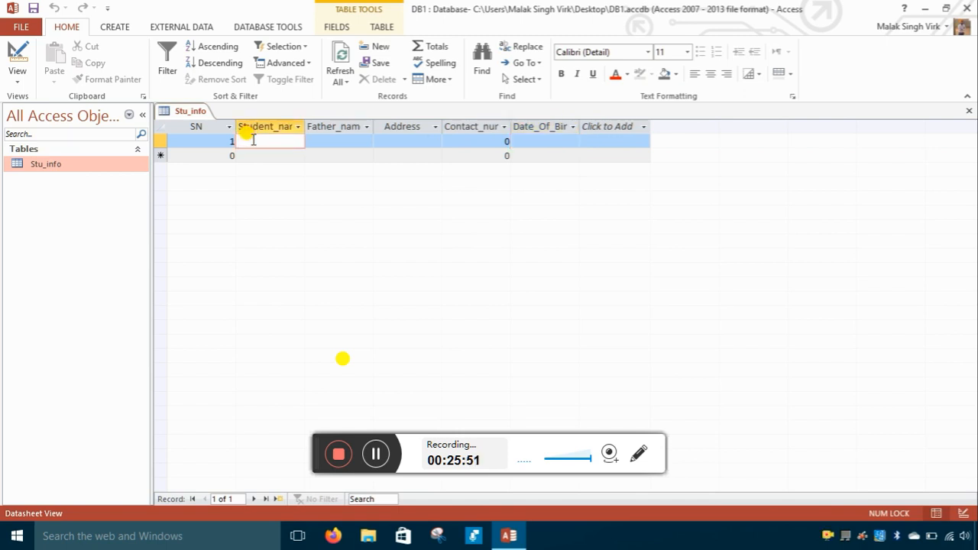
Fill in the student's name and the father's name, with a 'Mr.' title, in record 1.
{"action": "key", "text": "shift+Tab"}
{"action": "key", "text": "Tab"}
{"action": "type", "text": "John"}
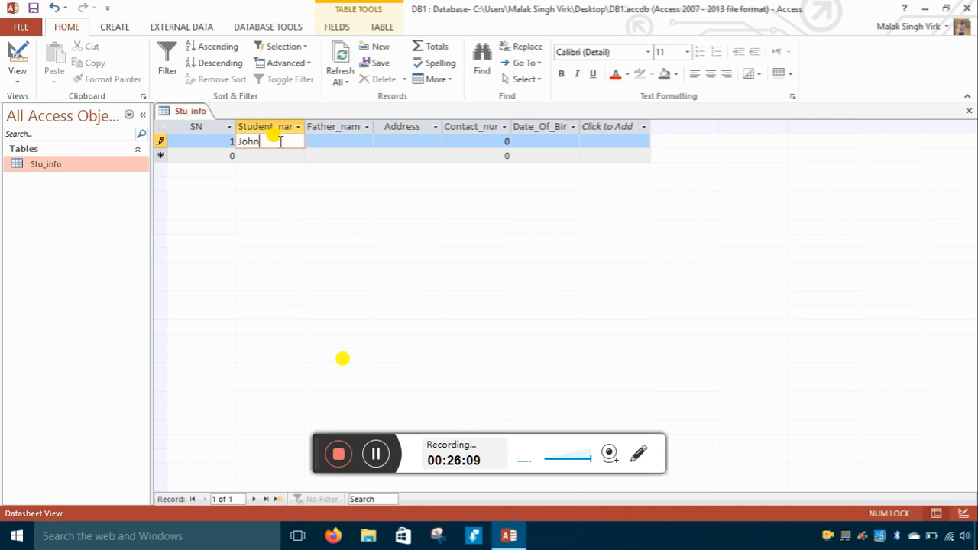
{"action": "key", "text": "Tab"}
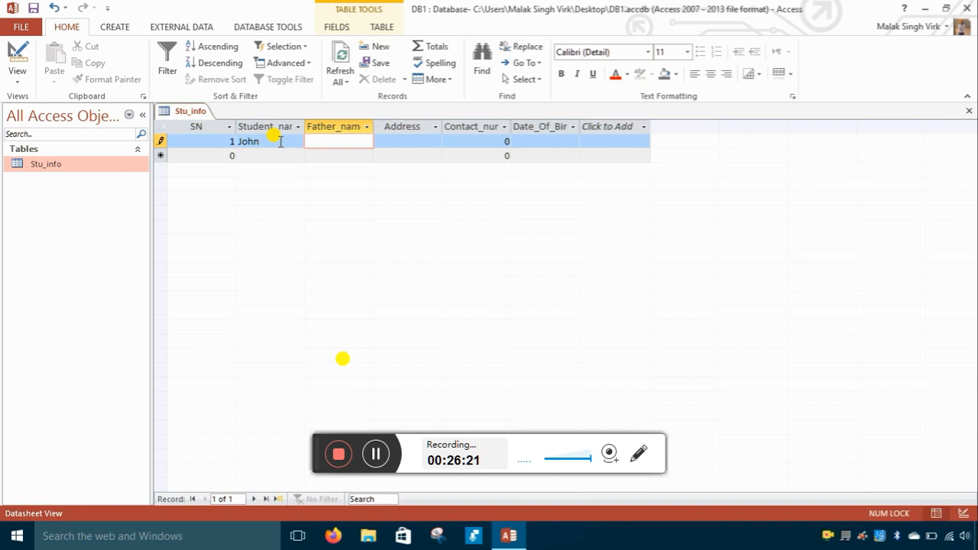
{"action": "key", "text": "Left"}
{"action": "key", "text": "Left"}
{"action": "key", "text": "Right"}
{"action": "key", "text": "Right"}
{"action": "type", "text": "Sam"}
{"action": "key", "text": "Tab"}
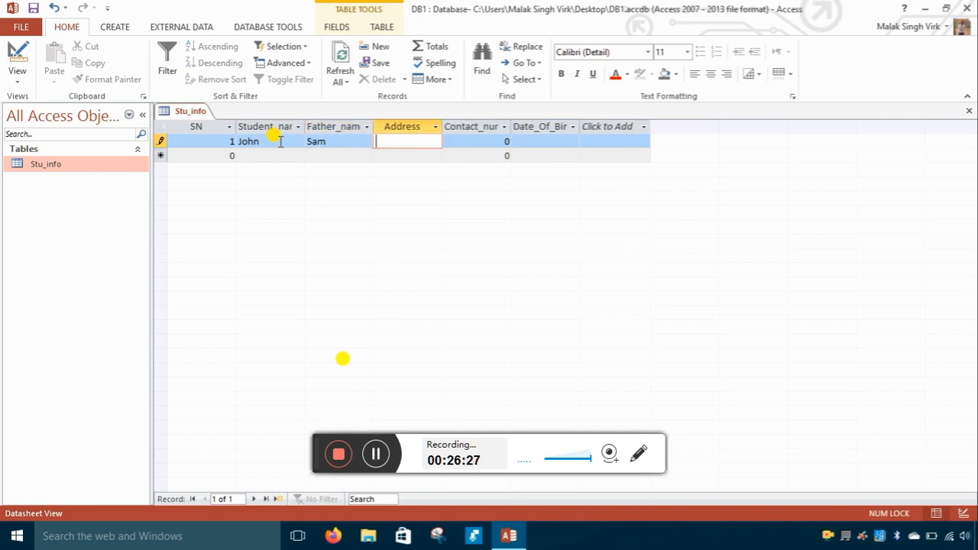
{"action": "key", "text": "Left"}
{"action": "type", "text": "M"}
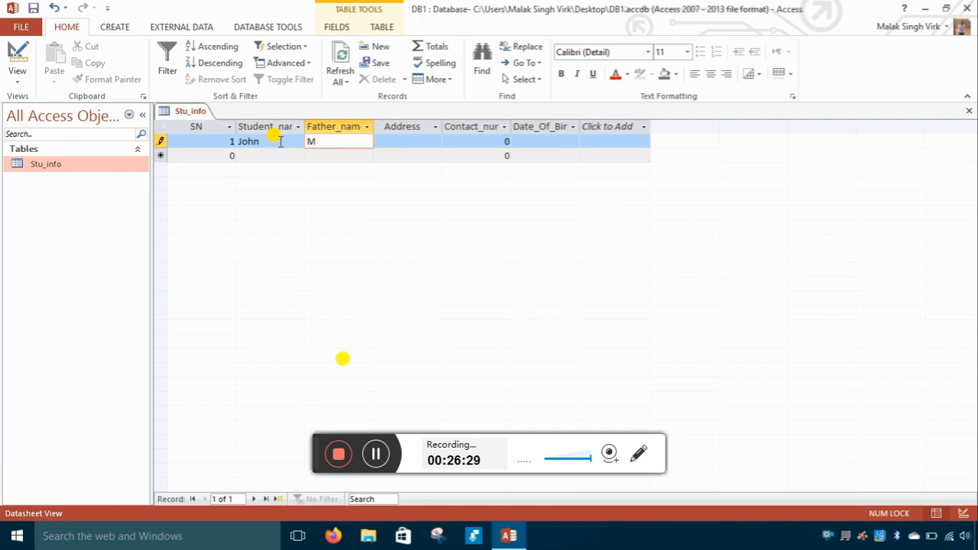
{"action": "type", "text": "r. Sam"}
{"action": "key", "text": "Tab"}
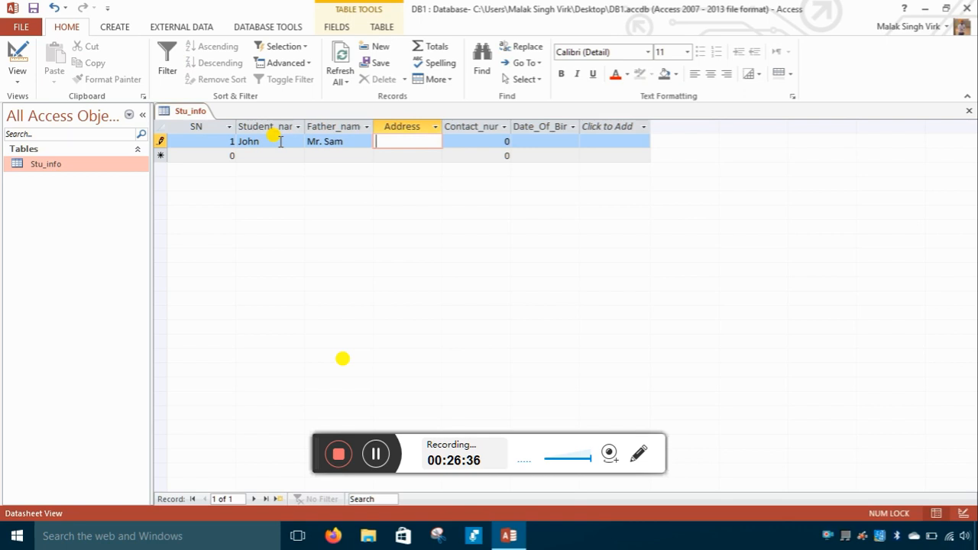
Enter the student's address and a long contact number in record 1.
{"action": "type", "text": "xyz, nejsu"}
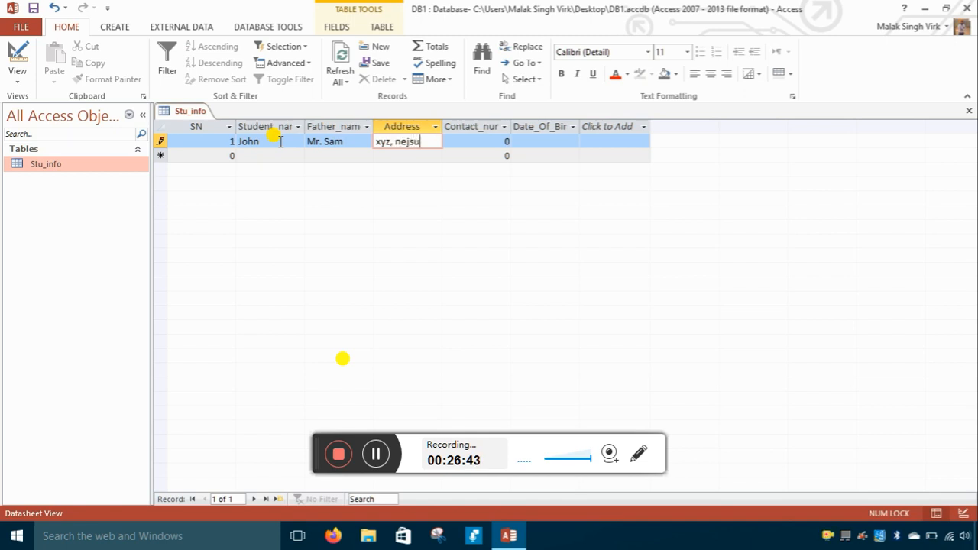
{"action": "type", "text": ","}
{"action": "key", "text": "Tab"}
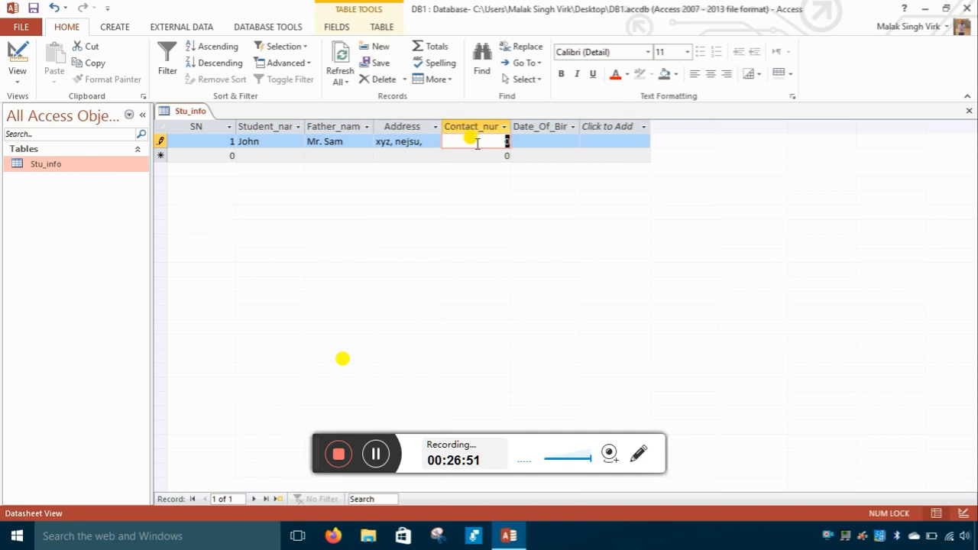
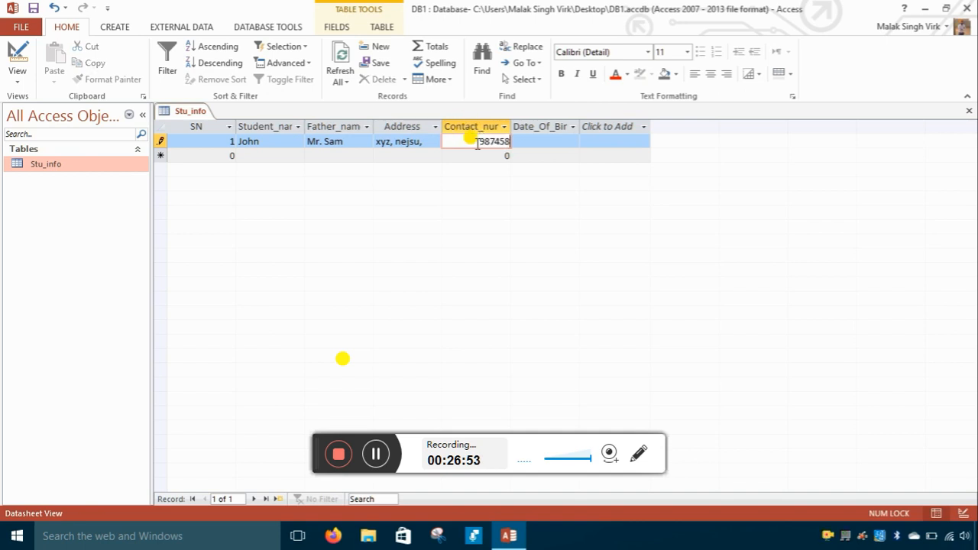
Shorten the contact number Access rejected as invalid until it is accepted.
{"action": "key", "text": "Return"}
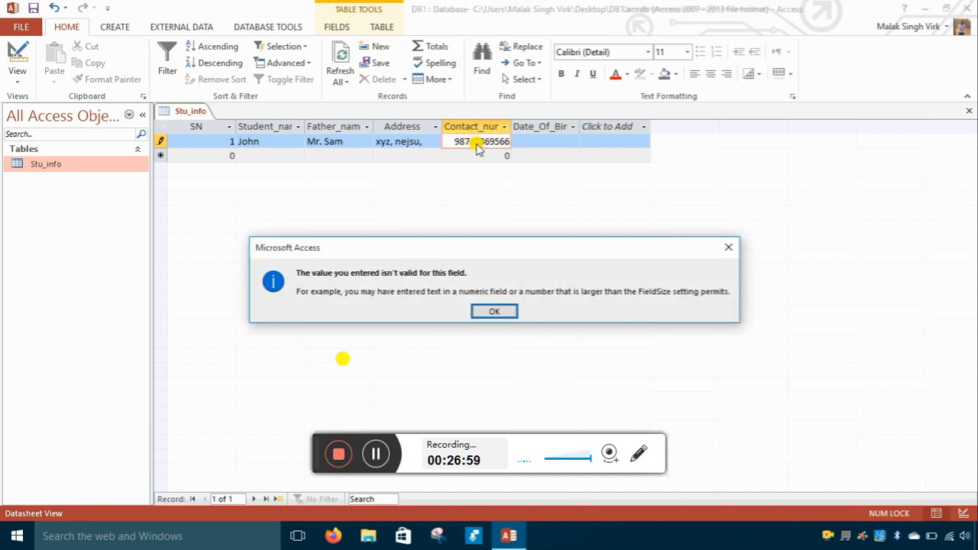
{"action": "left_click_drag", "start_coordinate": [432, 247], "coordinate": [211, 211]}
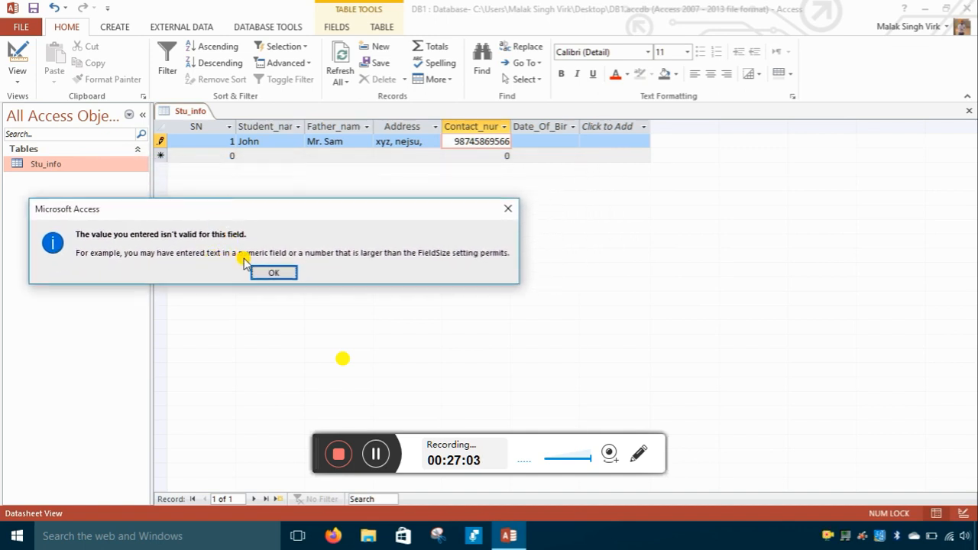
{"action": "left_click", "coordinate": [284, 272]}
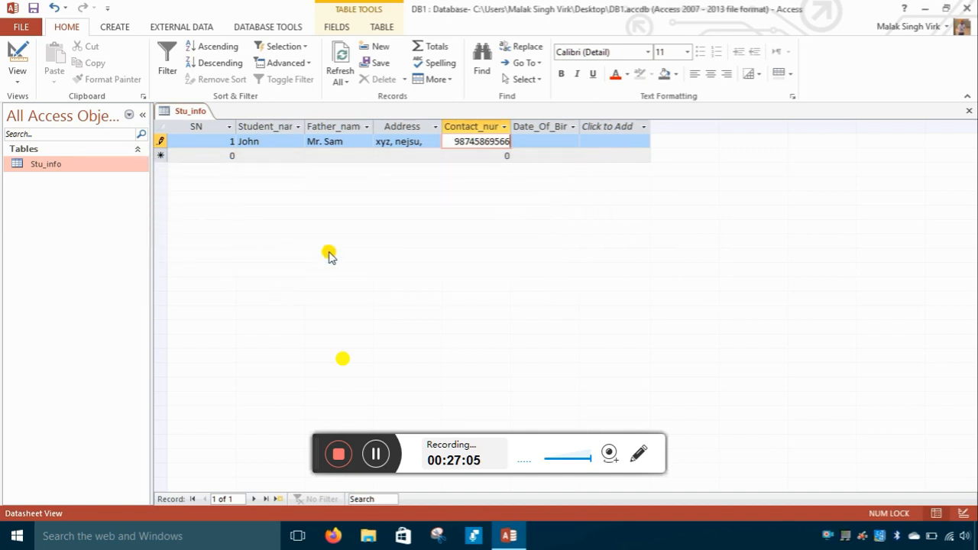
{"action": "key", "text": "BackSpace"}
{"action": "key", "text": "BackSpace"}
{"action": "key", "text": "BackSpace"}
{"action": "key", "text": "BackSpace"}
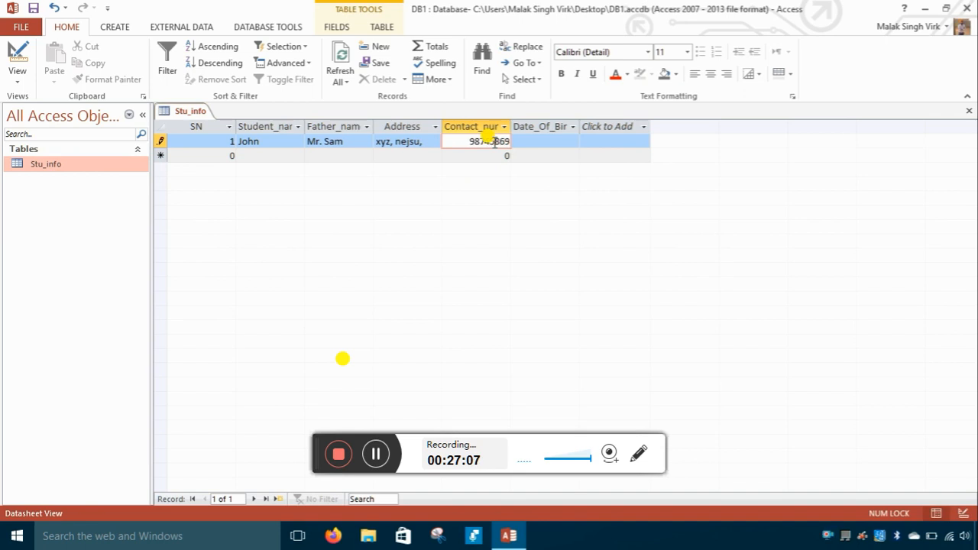
{"action": "left_click", "coordinate": [517, 141]}
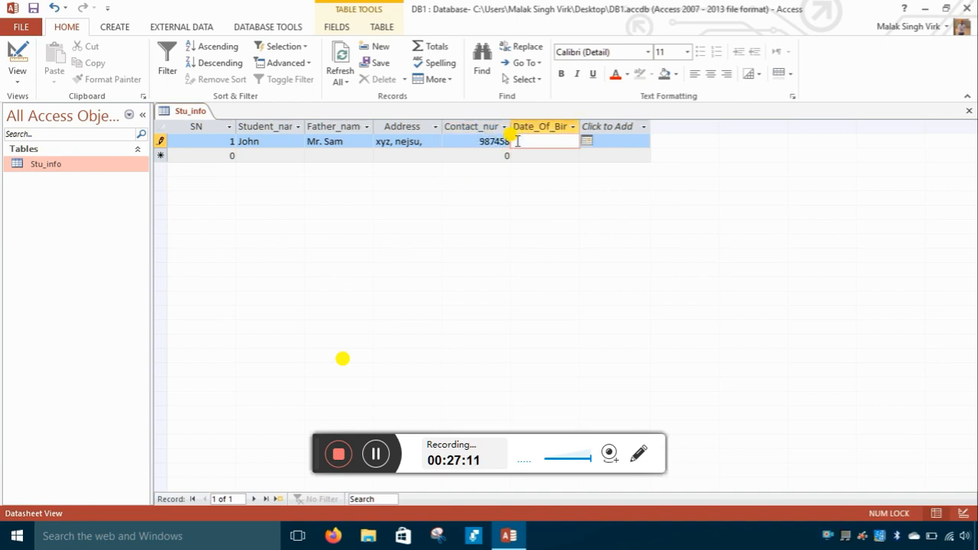
Pick 10 September 2019 from the date picker as the date of birth.
{"action": "key", "text": "shift+Tab"}
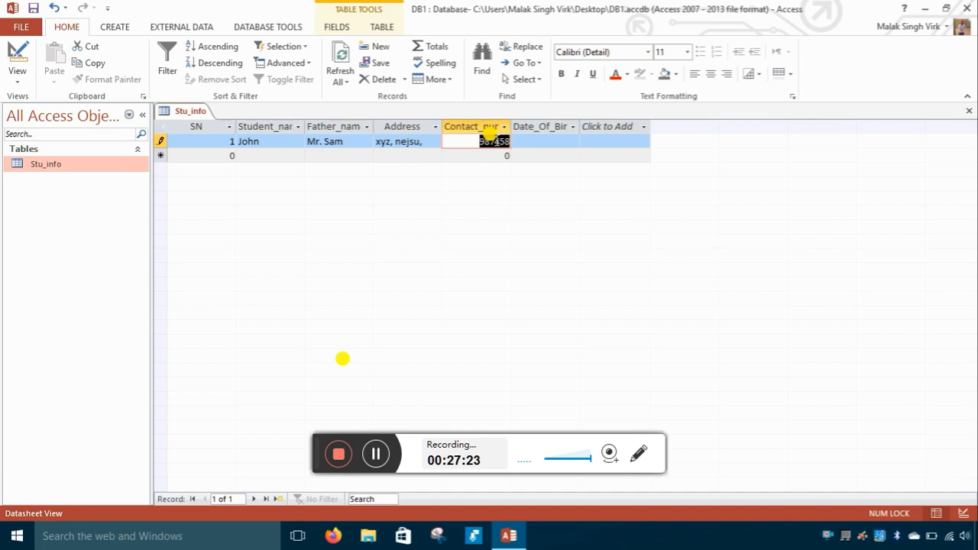
{"action": "key", "text": "Tab"}
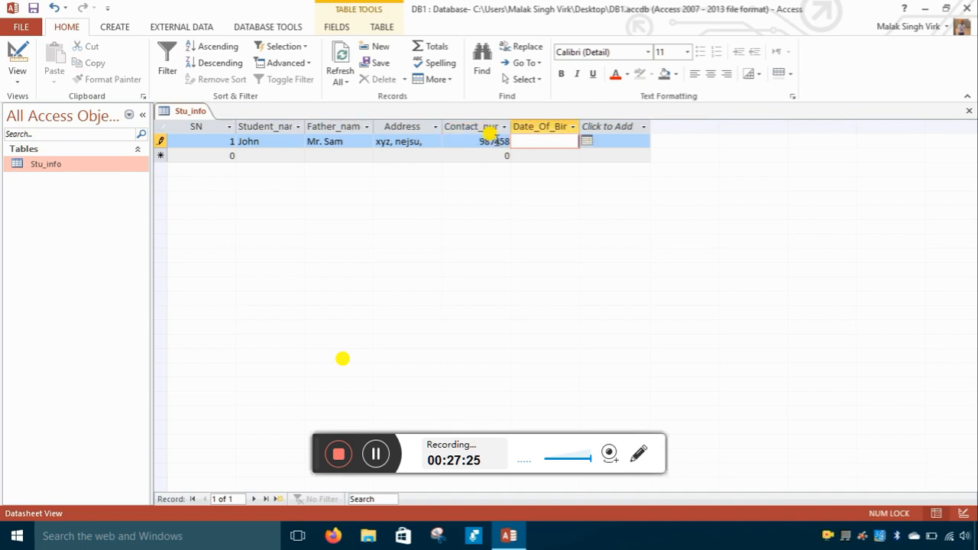
{"action": "left_click", "coordinate": [586, 141]}
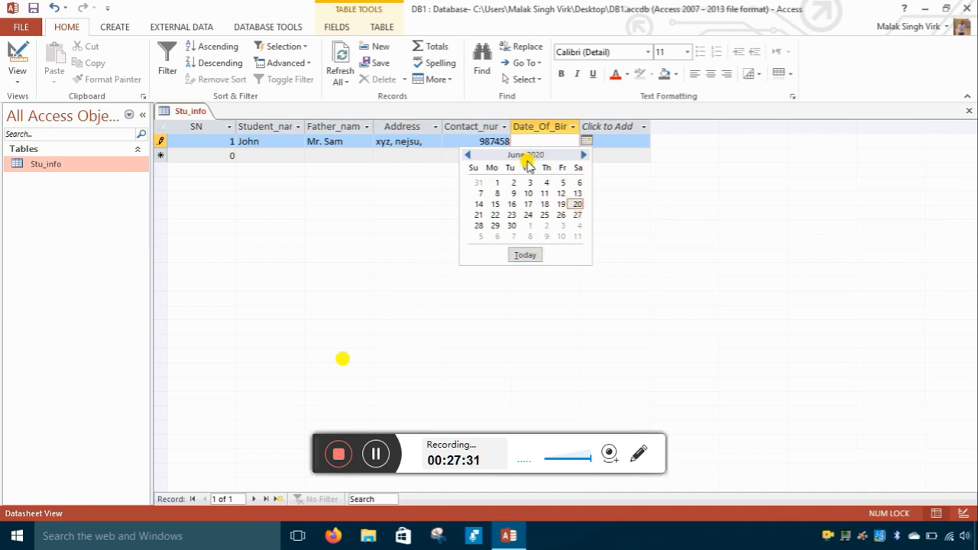
{"action": "left_click", "coordinate": [467, 154]}
{"action": "left_click", "coordinate": [467, 154]}
{"action": "left_click", "coordinate": [467, 154]}
{"action": "left_click", "coordinate": [467, 154]}
{"action": "left_click", "coordinate": [468, 154]}
{"action": "left_click", "coordinate": [468, 154]}
{"action": "left_click", "coordinate": [468, 155]}
{"action": "left_click", "coordinate": [467, 155]}
{"action": "left_click", "coordinate": [467, 155]}
{"action": "left_click", "coordinate": [504, 193]}
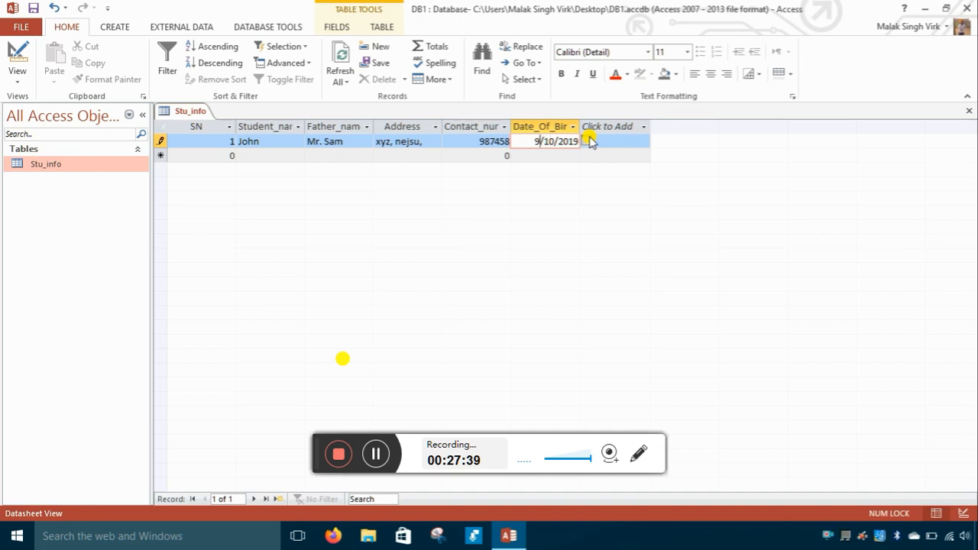
Overtype the date to 01/01/2000 and commit the date of birth.
{"action": "key", "text": "shift+Left"}
{"action": "type", "text": "01"}
{"action": "type", "text": "01"}
{"action": "key", "text": "Left"}
{"action": "type", "text": "00"}
{"action": "left_click", "coordinate": [495, 142]}
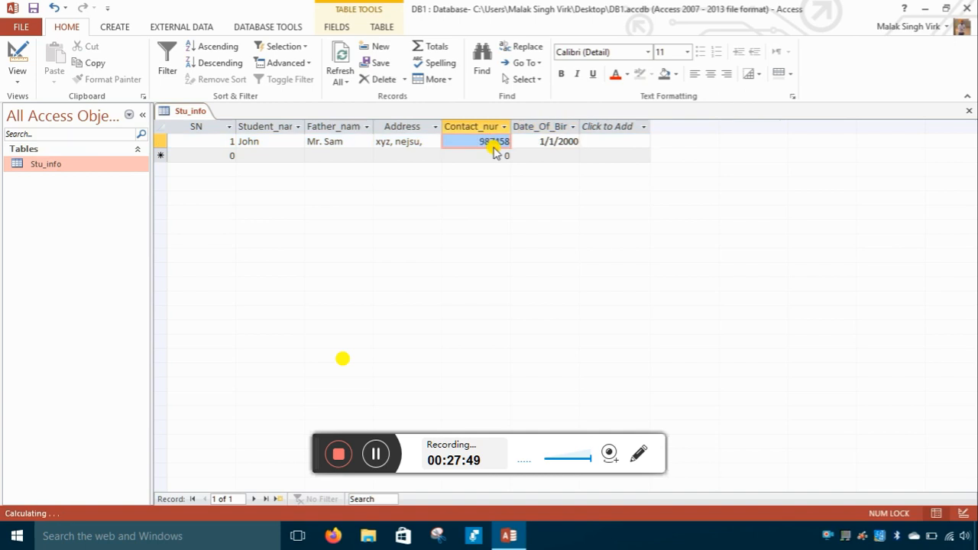
{"action": "left_click", "coordinate": [545, 142]}
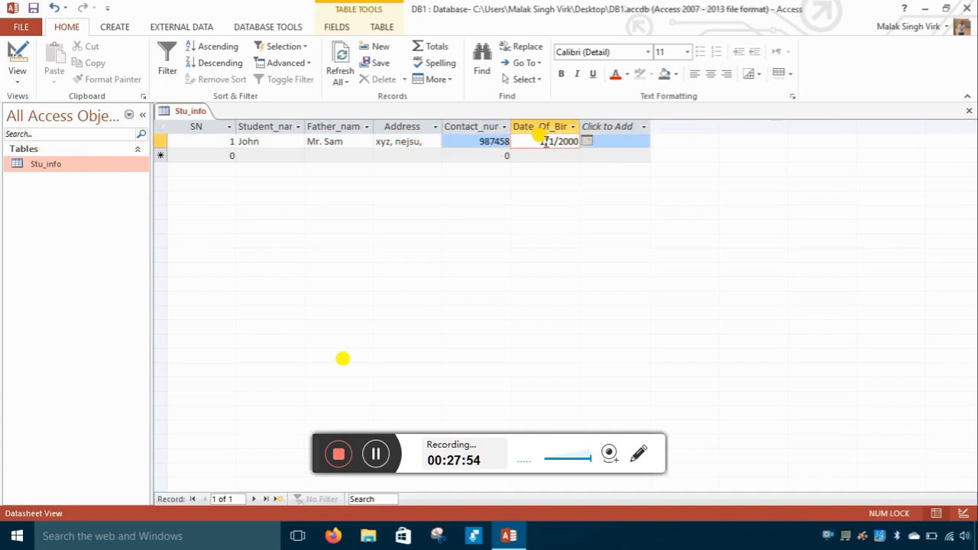
{"action": "left_click", "coordinate": [411, 126]}
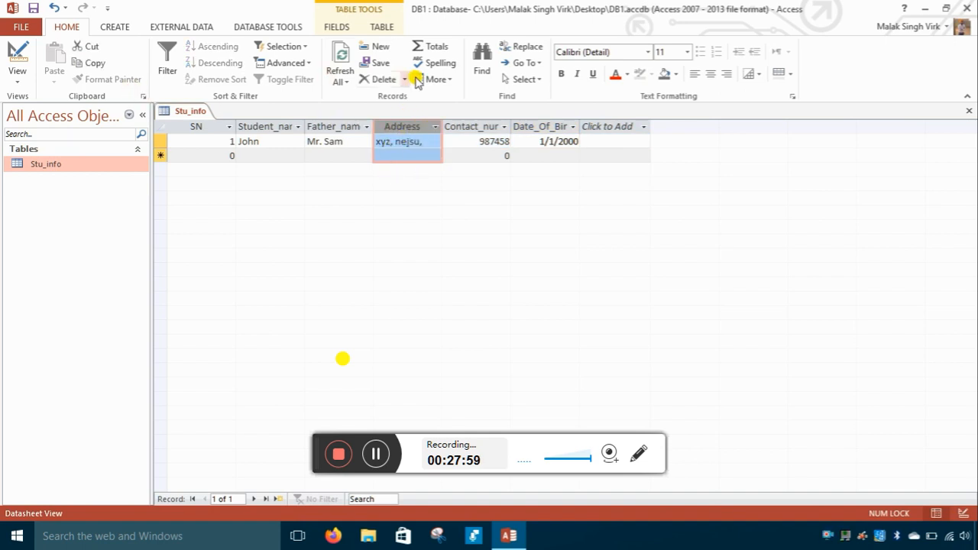
Insert a new Number field named PIN above Contact_number in Design View.
{"action": "right_click", "coordinate": [429, 129]}
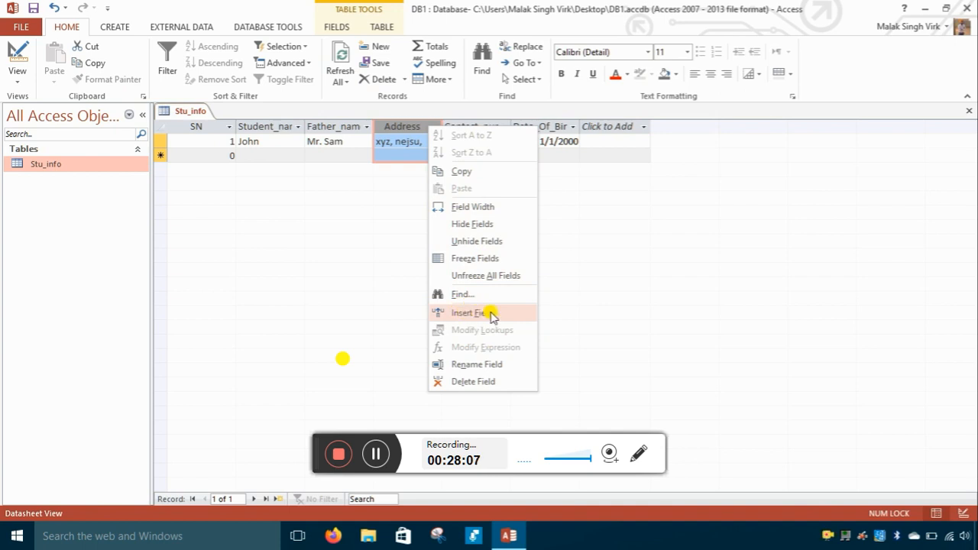
{"action": "left_click", "coordinate": [376, 139]}
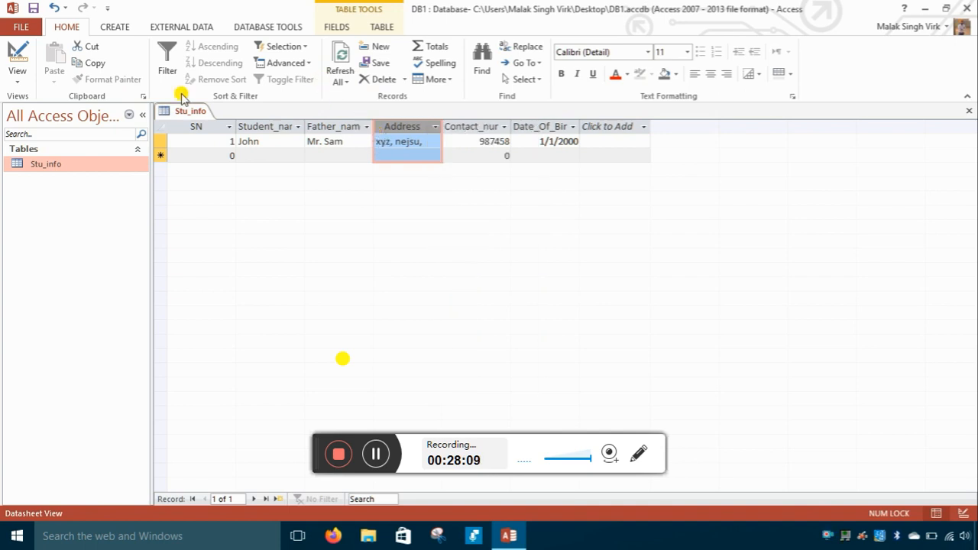
{"action": "left_click", "coordinate": [21, 67]}
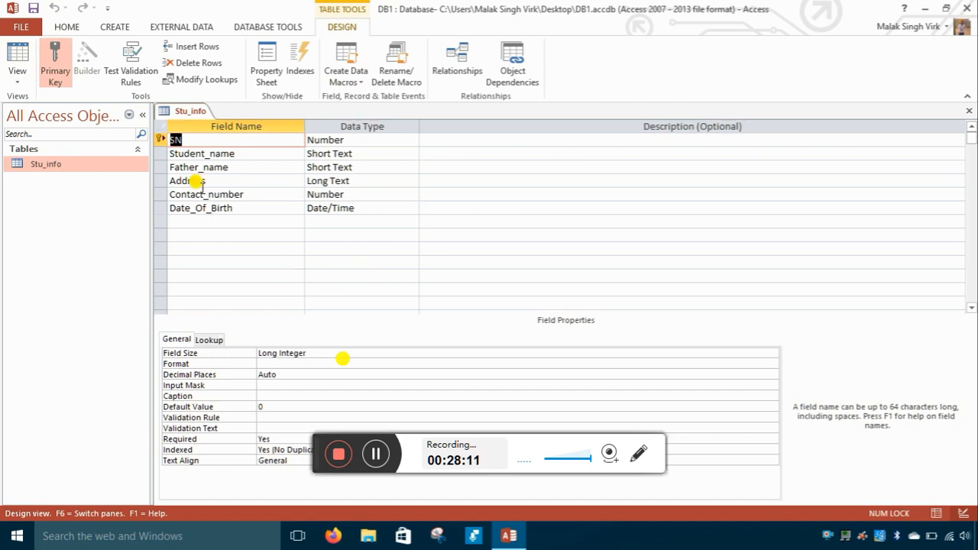
{"action": "left_click", "coordinate": [158, 194]}
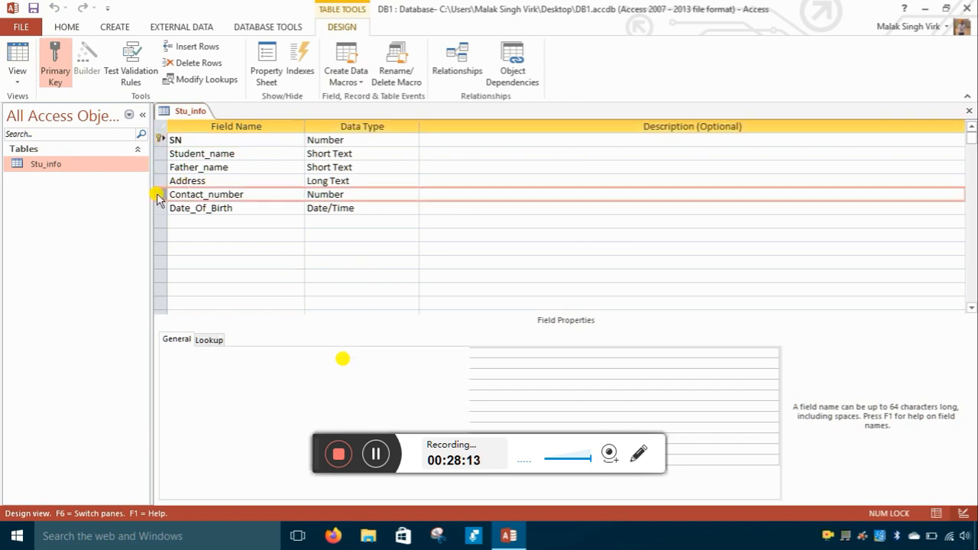
{"action": "right_click", "coordinate": [159, 197]}
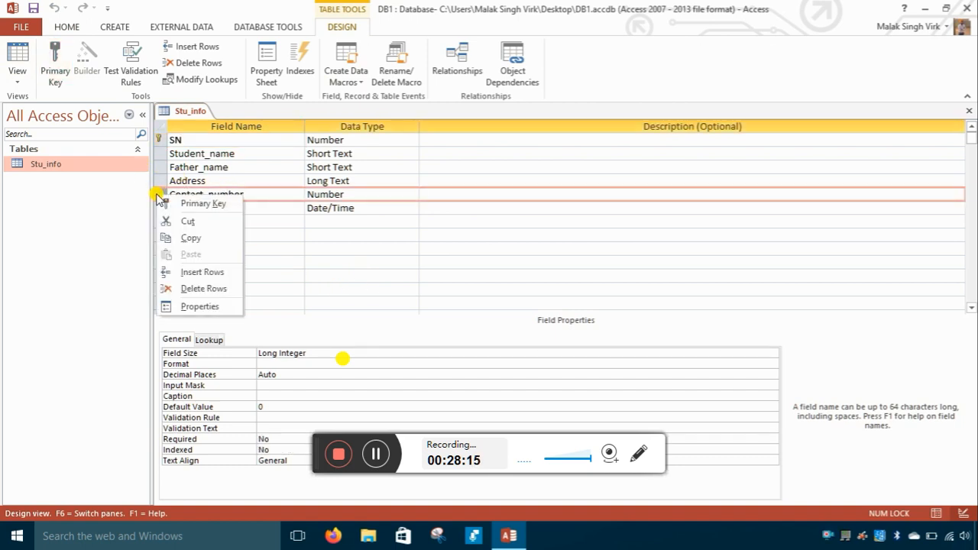
{"action": "left_click", "coordinate": [210, 273]}
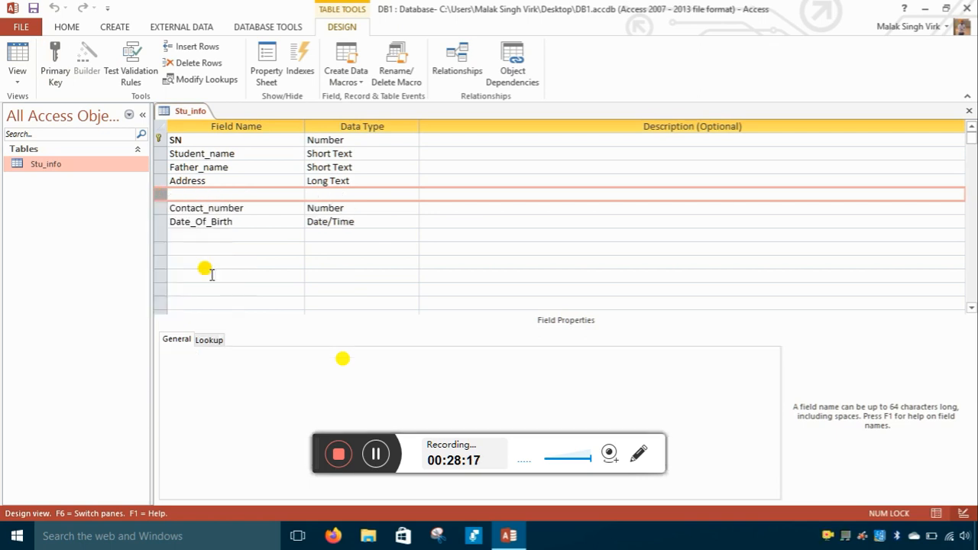
{"action": "left_click", "coordinate": [233, 194]}
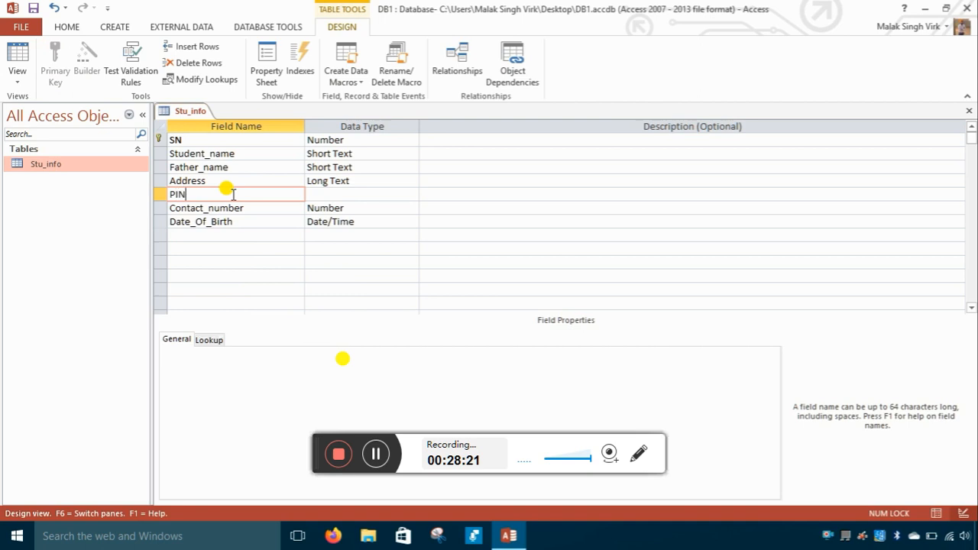
{"action": "key", "text": "Tab"}
{"action": "type", "text": "n"}
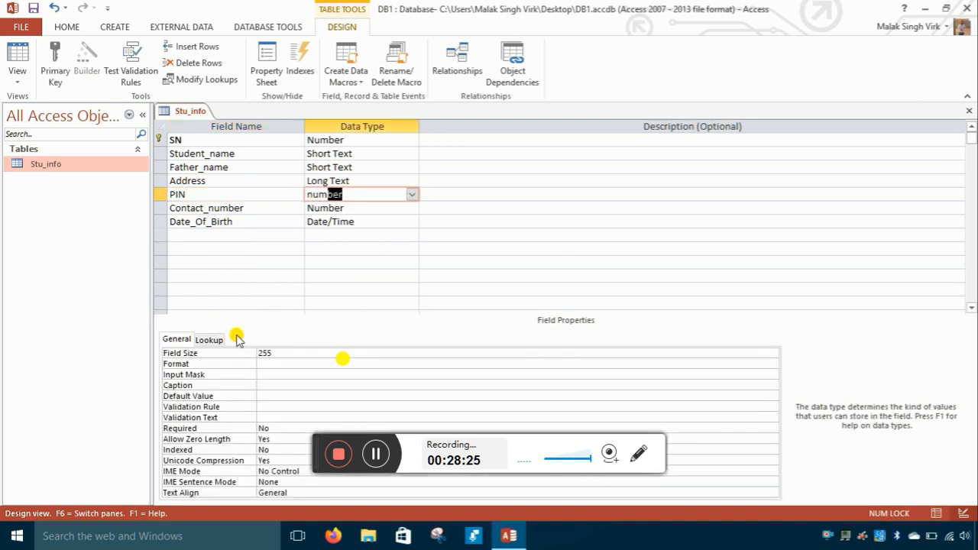
{"action": "type", "text": "um"}
{"action": "left_click", "coordinate": [284, 387]}
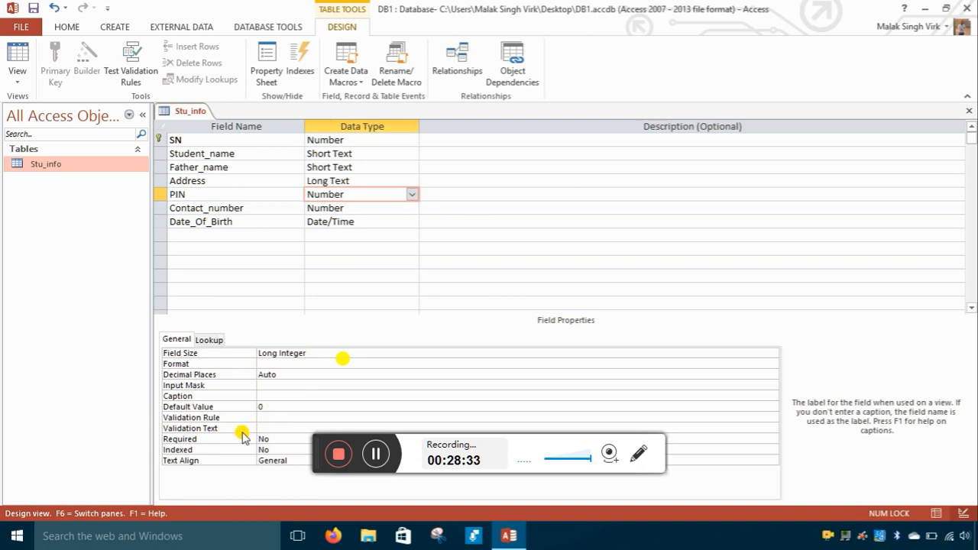
{"action": "left_click", "coordinate": [272, 416]}
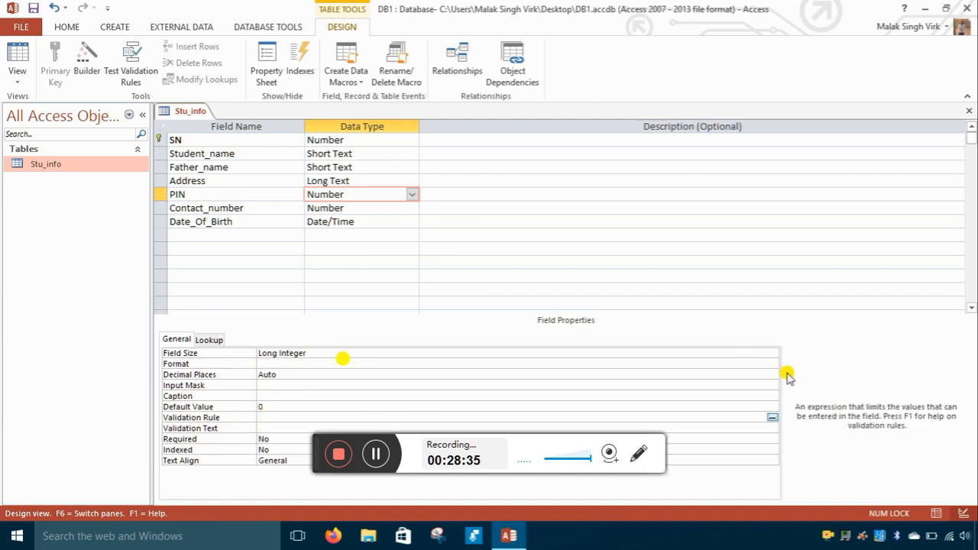
Leave PIN's Validation Rule empty, check its Required setting, and head back to Datasheet View.
{"action": "left_click", "coordinate": [771, 417]}
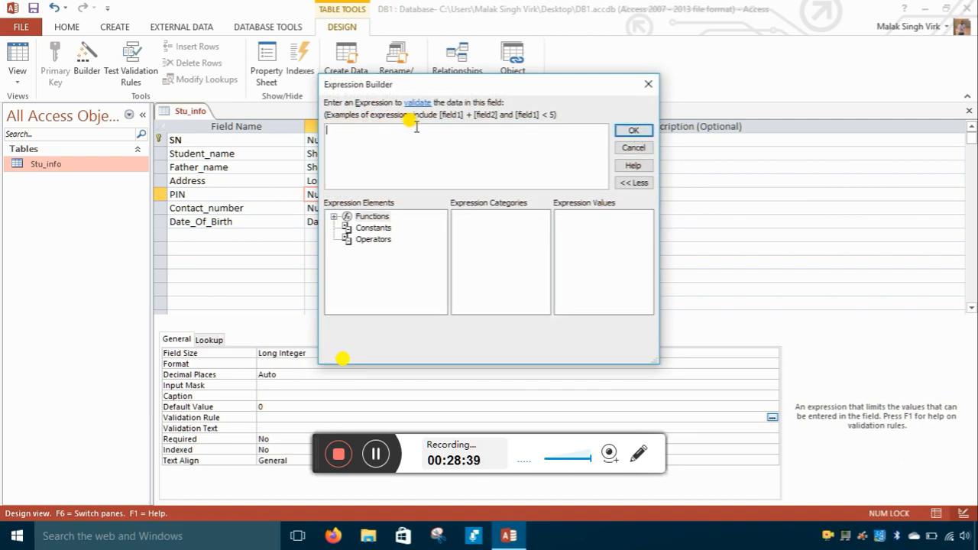
{"action": "left_click_drag", "start_coordinate": [491, 84], "coordinate": [332, 94]}
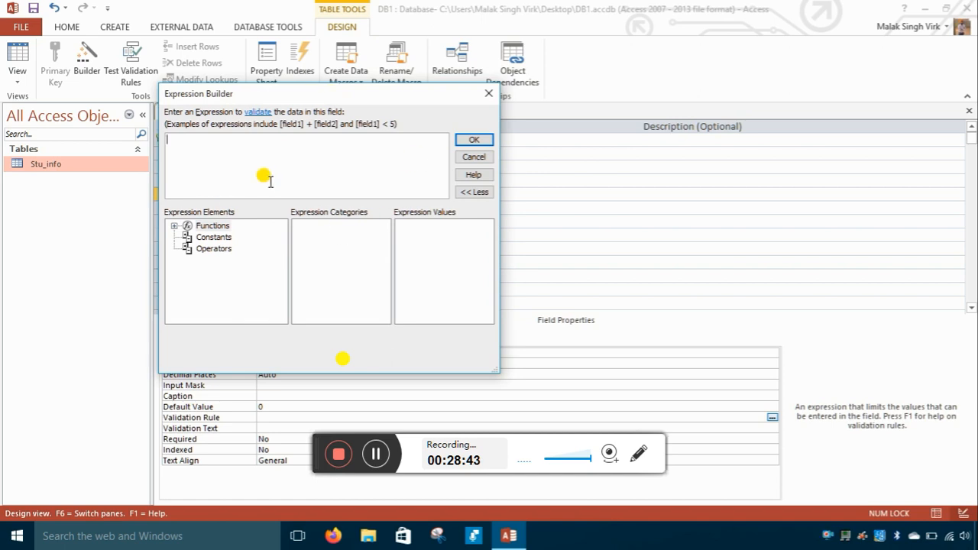
{"action": "left_click", "coordinate": [472, 159]}
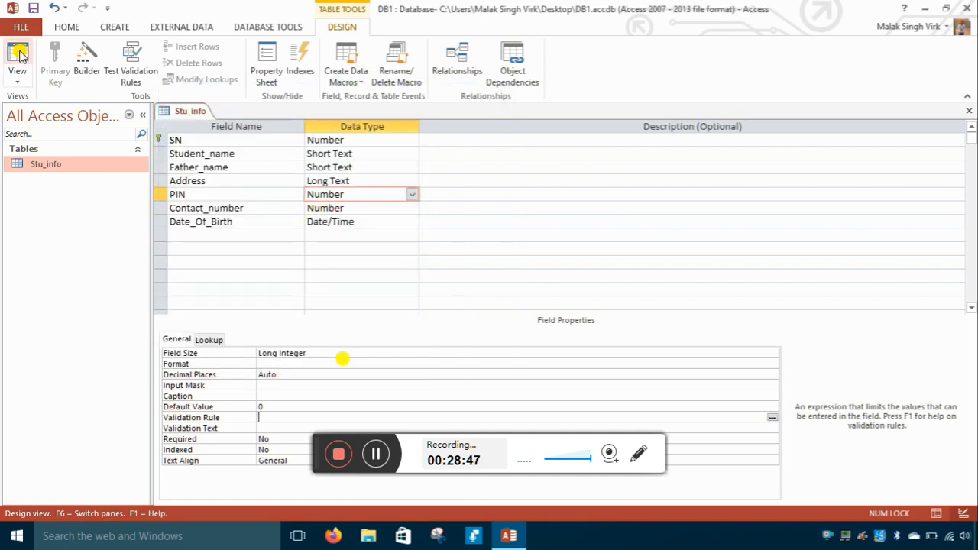
{"action": "left_click", "coordinate": [280, 438]}
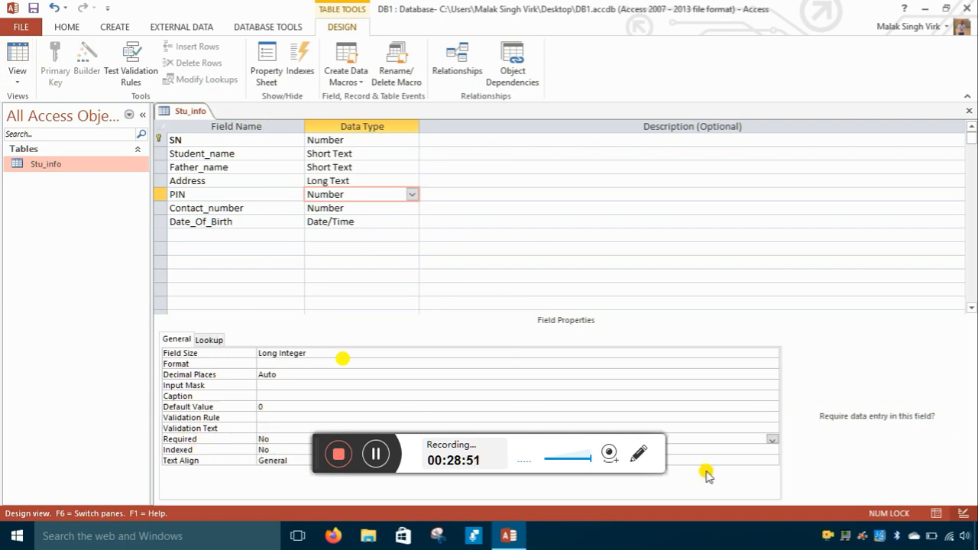
{"action": "left_click", "coordinate": [17, 55]}
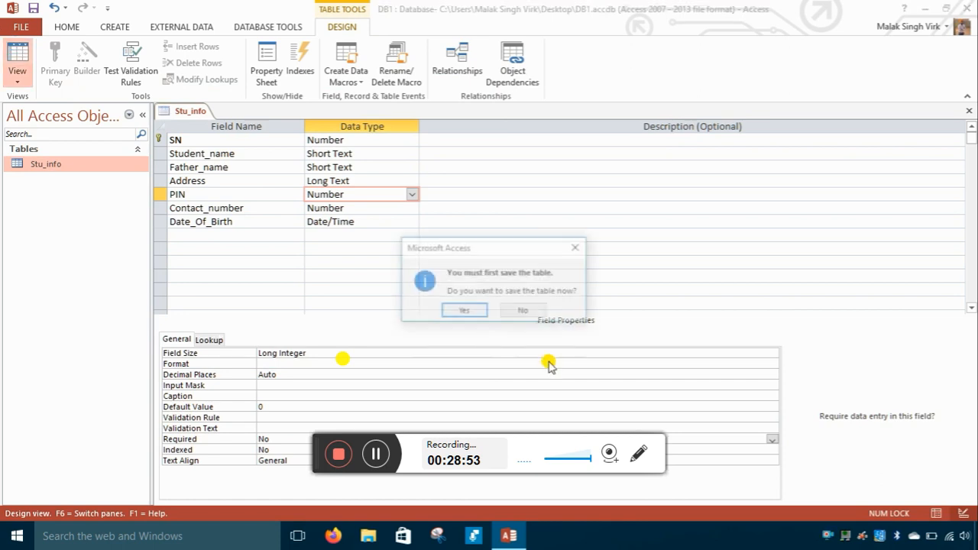
Save the table design and start a second record with SN 2.
{"action": "left_click", "coordinate": [466, 311]}
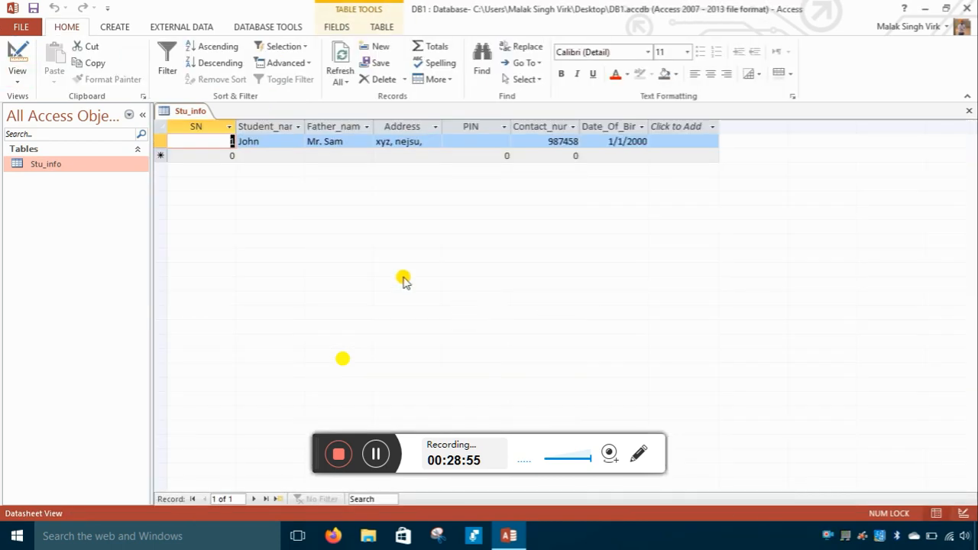
{"action": "left_click", "coordinate": [462, 140]}
{"action": "key", "text": "Down"}
{"action": "key", "text": "Left"}
{"action": "key", "text": "Left"}
{"action": "key", "text": "Left"}
{"action": "key", "text": "Left"}
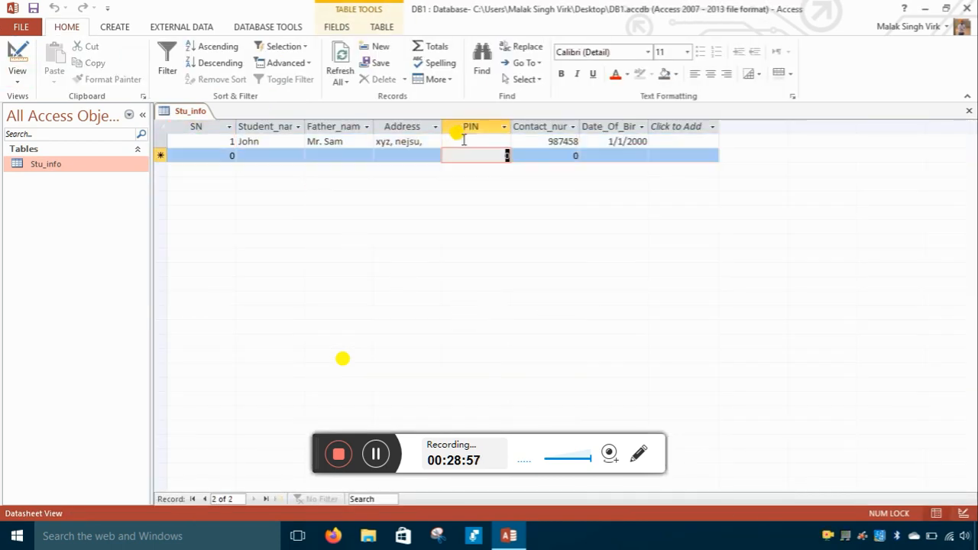
{"action": "type", "text": "2"}
{"action": "key", "text": "shift+Return"}
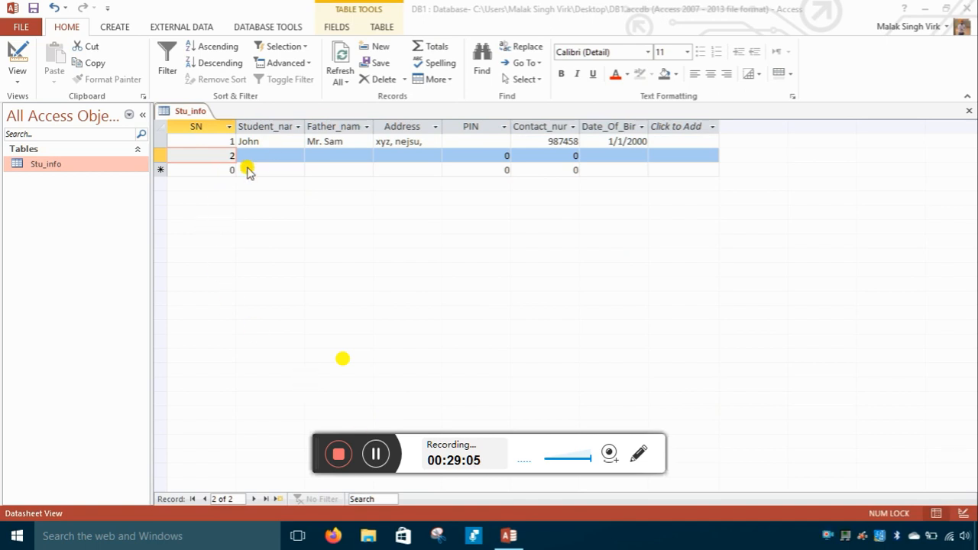
{"action": "left_click", "coordinate": [277, 155]}
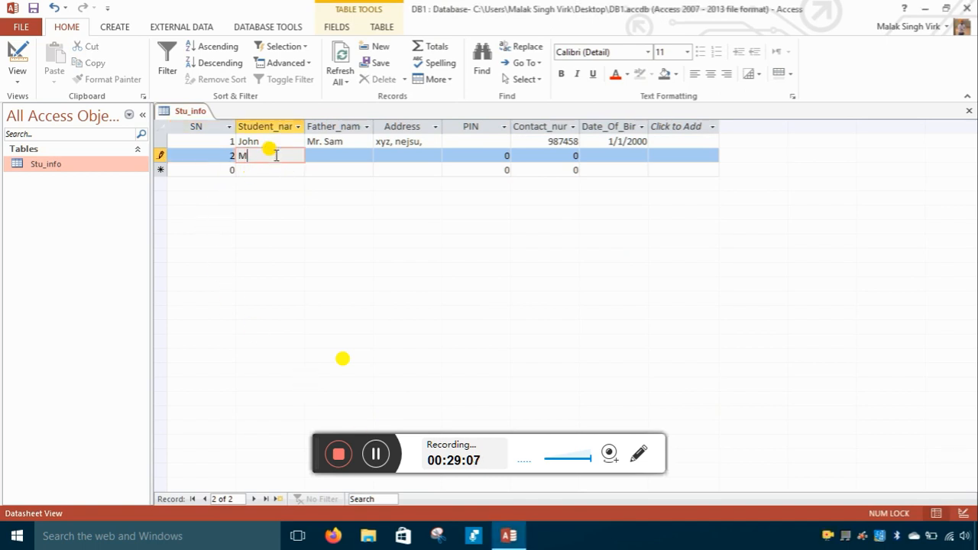
{"action": "key", "text": "Tab"}
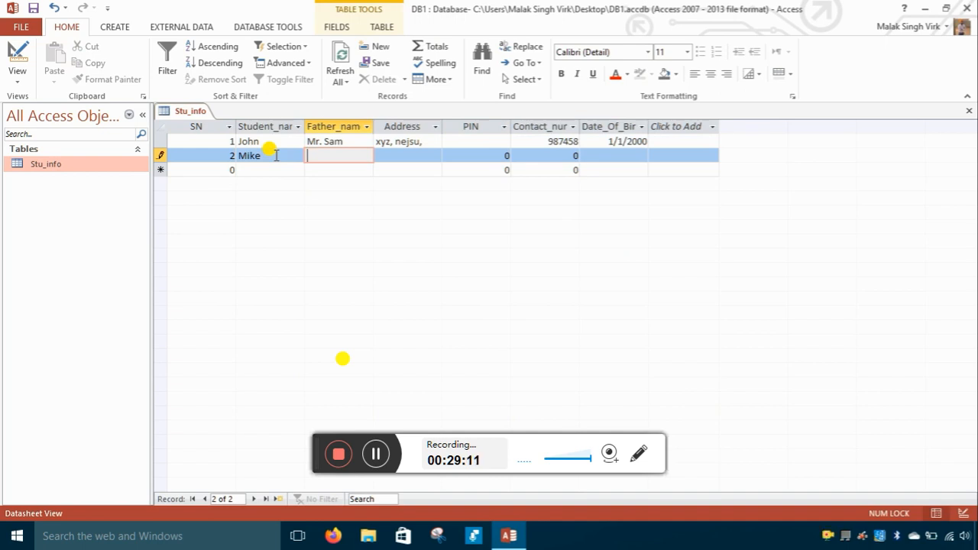
{"action": "key", "text": "Tab"}
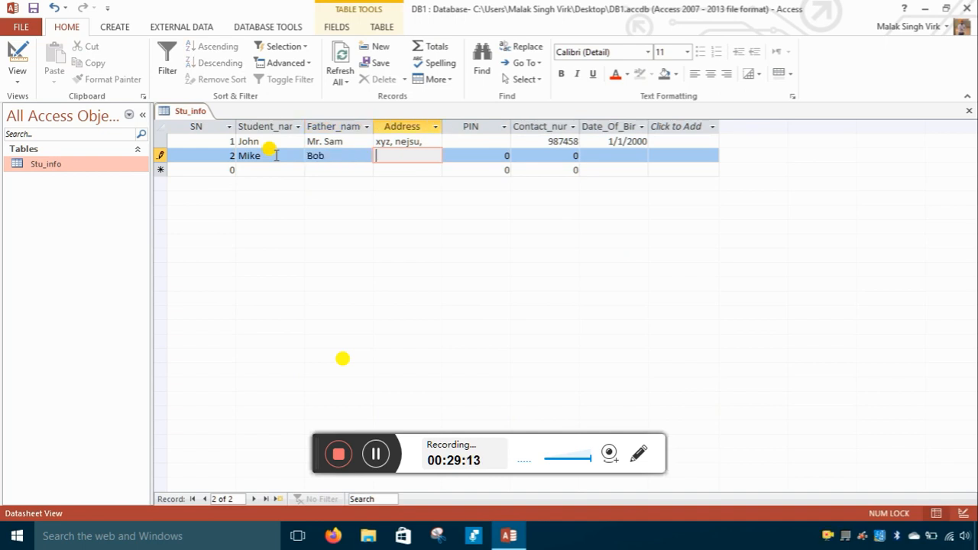
{"action": "type", "text": "fgh, jshdchdsc"}
{"action": "key", "text": "Tab"}
{"action": "key", "text": "Tab"}
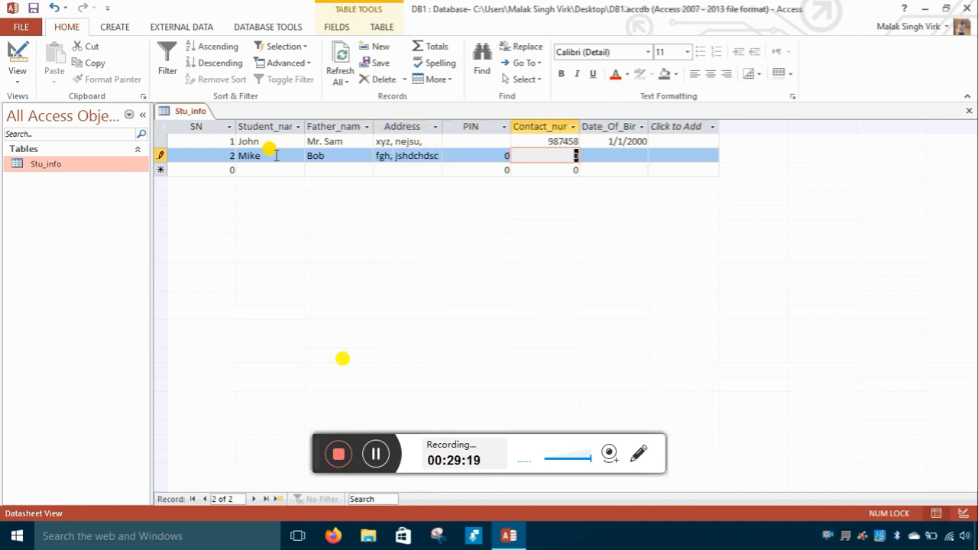
{"action": "type", "text": "9875423"}
{"action": "key", "text": "Tab"}
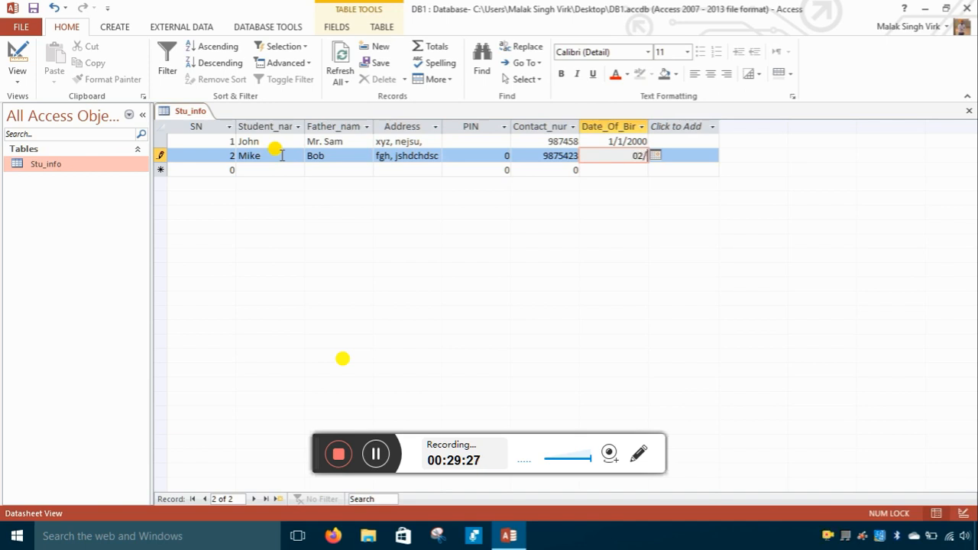
{"action": "type", "text": "02/03/"}
{"action": "type", "text": "1990"}
{"action": "key", "text": "Down"}
{"action": "key", "text": "Left"}
{"action": "key", "text": "Left"}
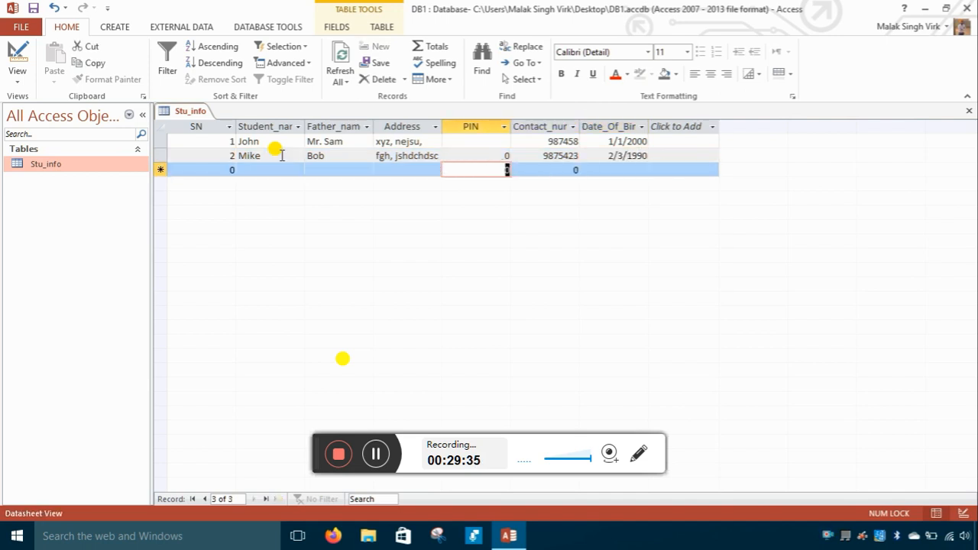
Delete both student records from the datasheet.
{"action": "left_click", "coordinate": [461, 130]}
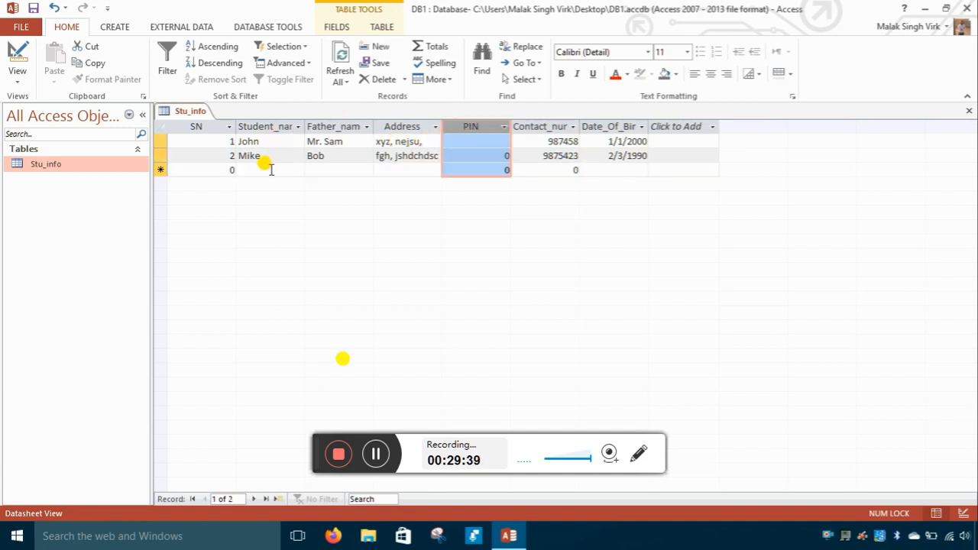
{"action": "left_click_drag", "start_coordinate": [161, 141], "coordinate": [163, 154]}
{"action": "key", "text": "Delete"}
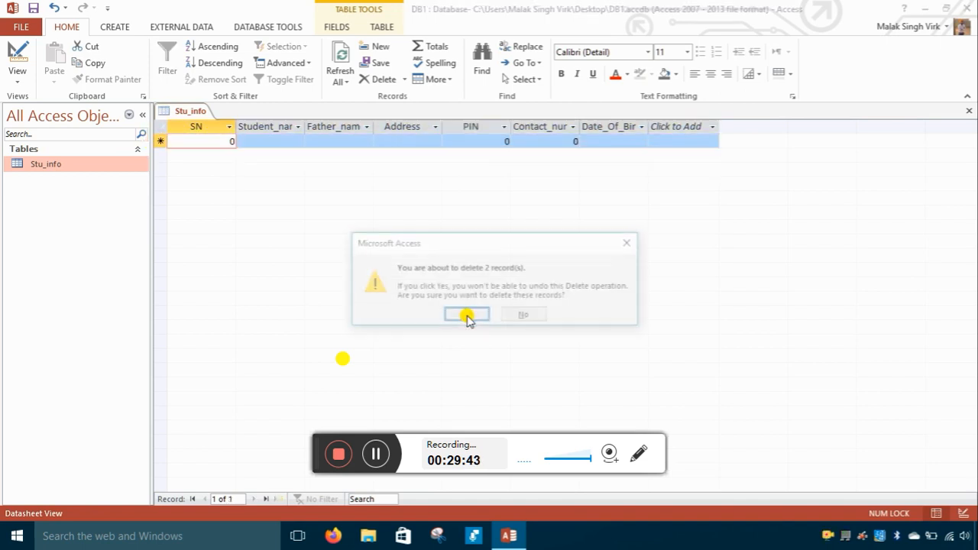
{"action": "left_click", "coordinate": [473, 317]}
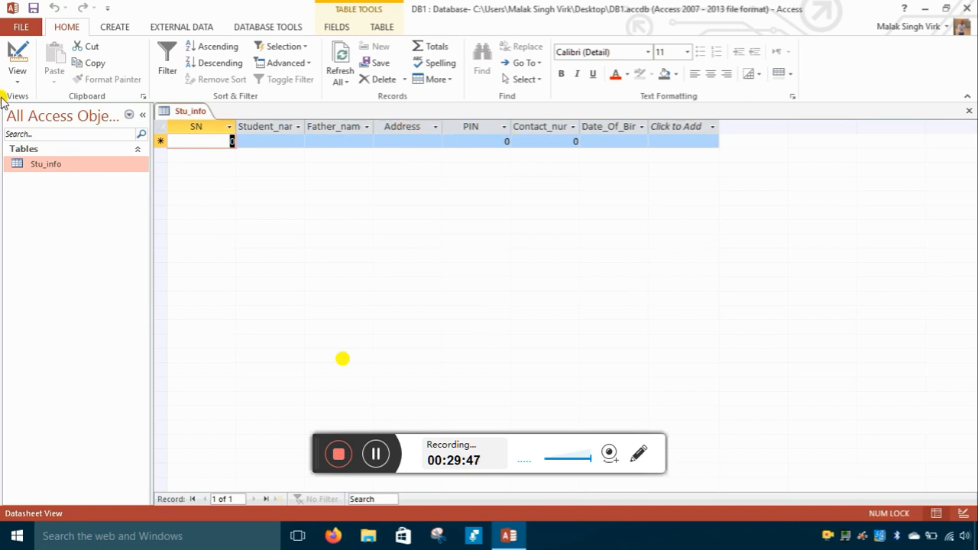
Set PIN's Required property to Yes and save the table.
{"action": "left_click", "coordinate": [17, 57]}
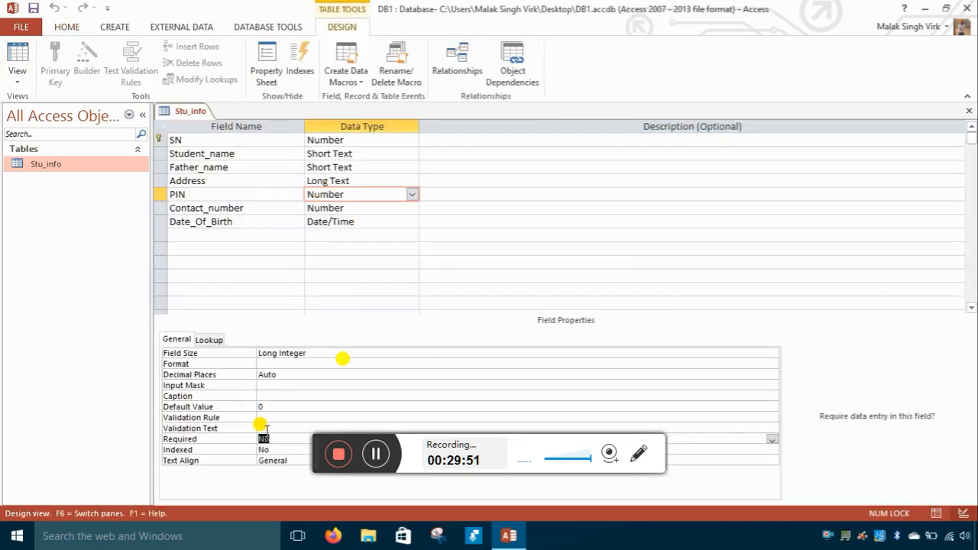
{"action": "left_click", "coordinate": [772, 438]}
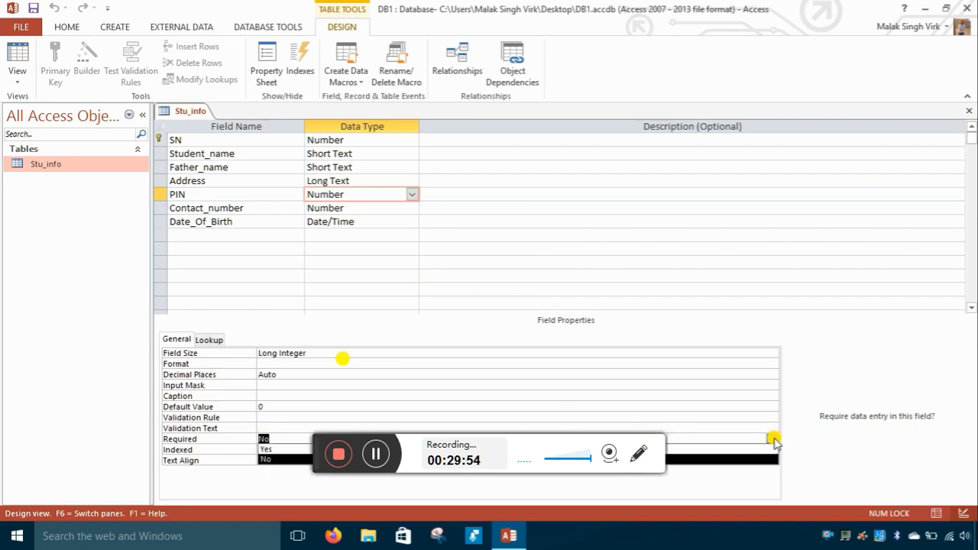
{"action": "left_click", "coordinate": [295, 450]}
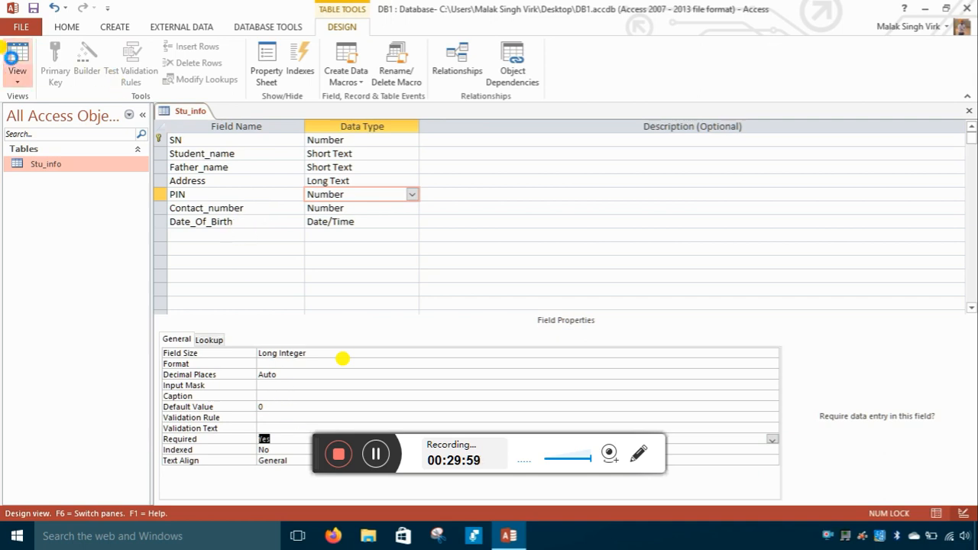
{"action": "left_click", "coordinate": [17, 61]}
{"action": "left_click", "coordinate": [465, 314]}
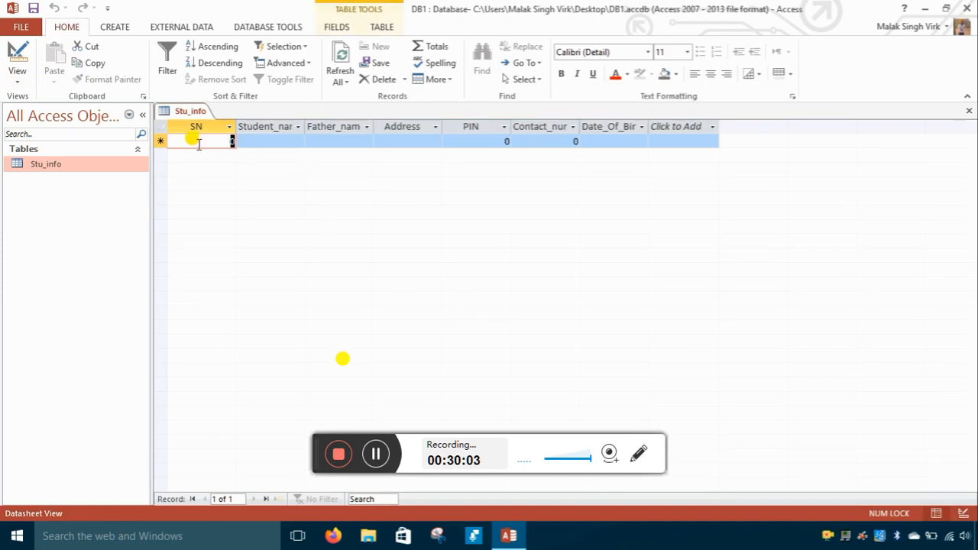
Re-enter record 1 with SN 1, a contact number and birth date 1/1/2000.
{"action": "type", "text": "1"}
{"action": "key", "text": "Tab"}
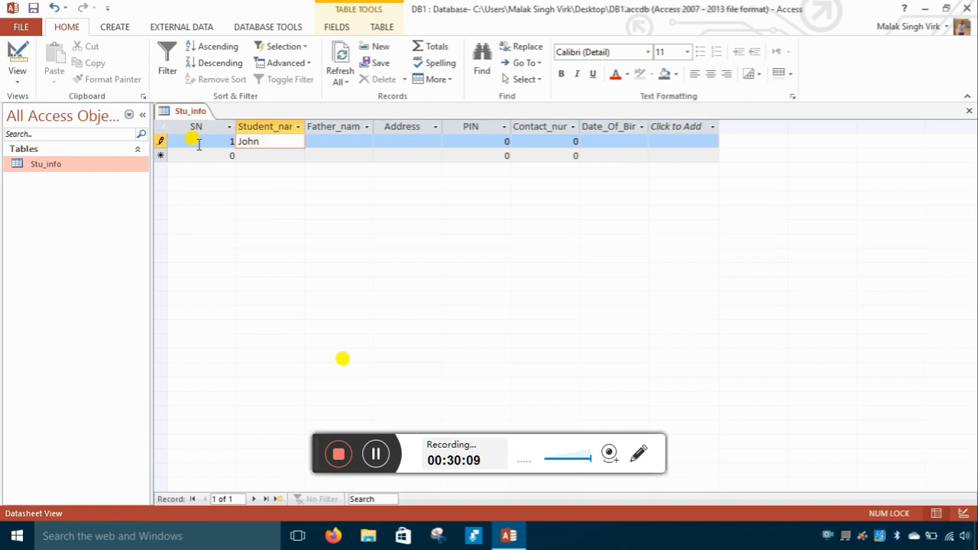
{"action": "key", "text": "Tab"}
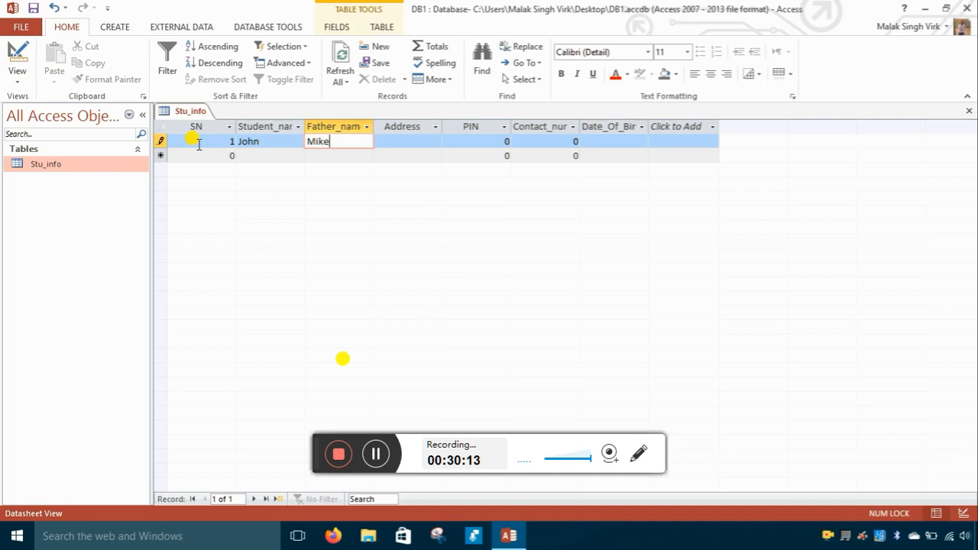
{"action": "key", "text": "Tab"}
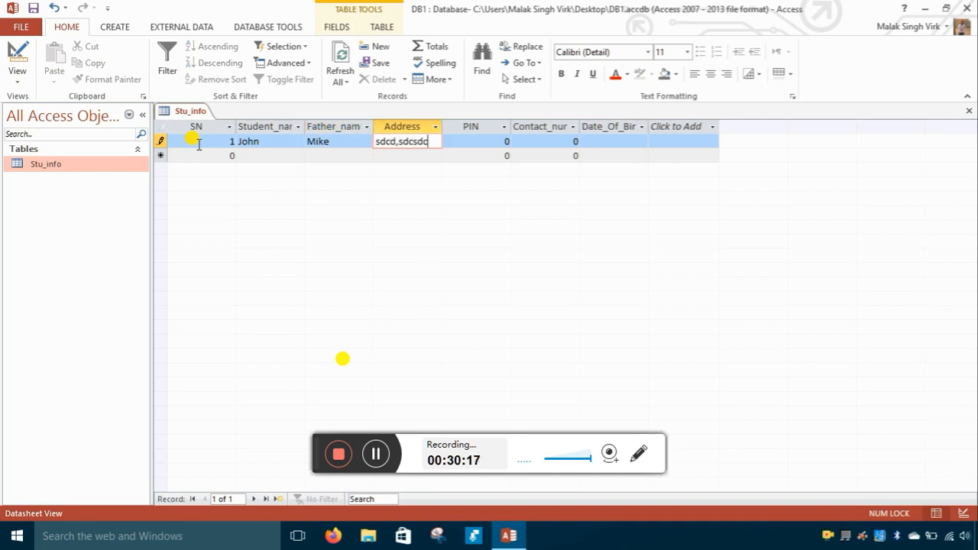
{"action": "key", "text": "Tab"}
{"action": "key", "text": "Tab"}
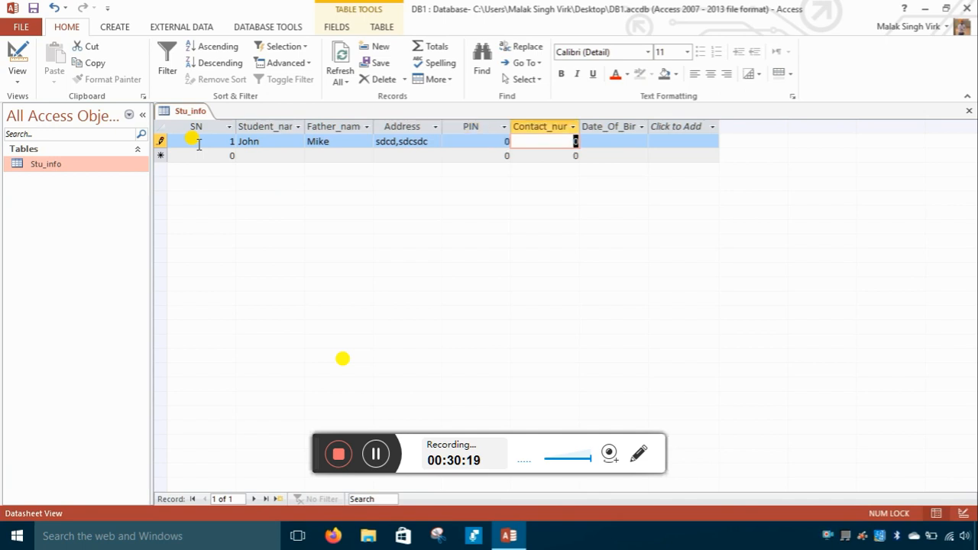
{"action": "type", "text": "3564"}
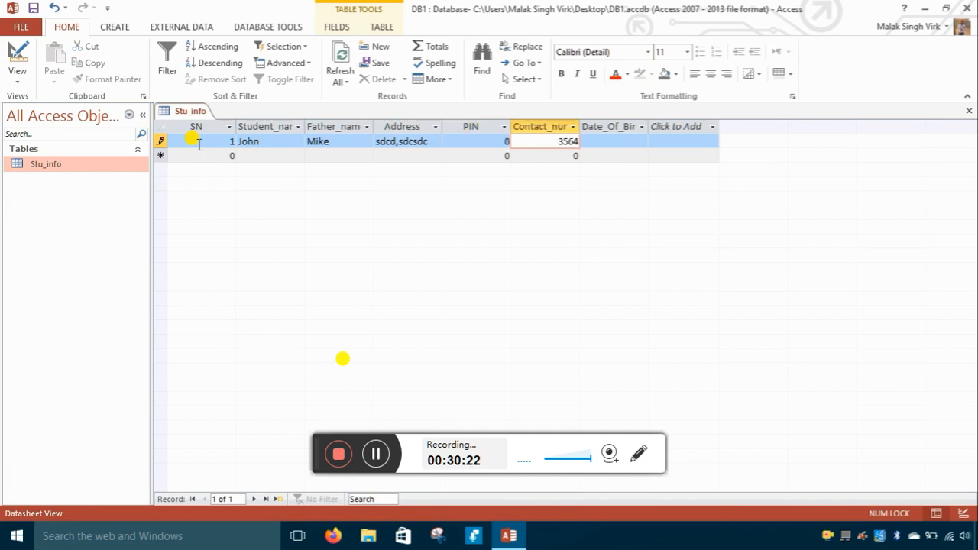
{"action": "key", "text": "Tab"}
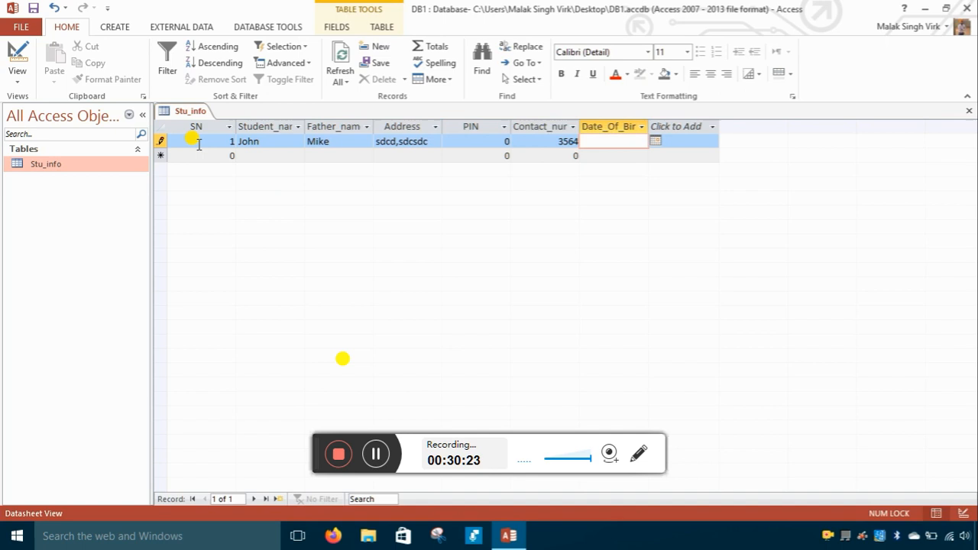
{"action": "type", "text": "1/1/2000"}
{"action": "key", "text": "Down"}
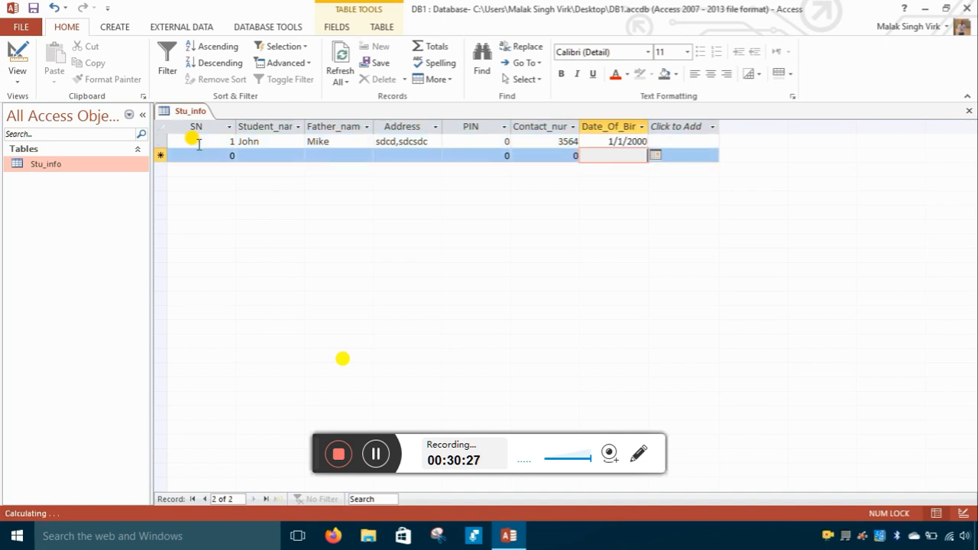
Start a second record with SN 2 and move among its fields.
{"action": "key", "text": "Left"}
{"action": "key", "text": "Left"}
{"action": "key", "text": "Left"}
{"action": "key", "text": "Left"}
{"action": "key", "text": "Left"}
{"action": "key", "text": "Left"}
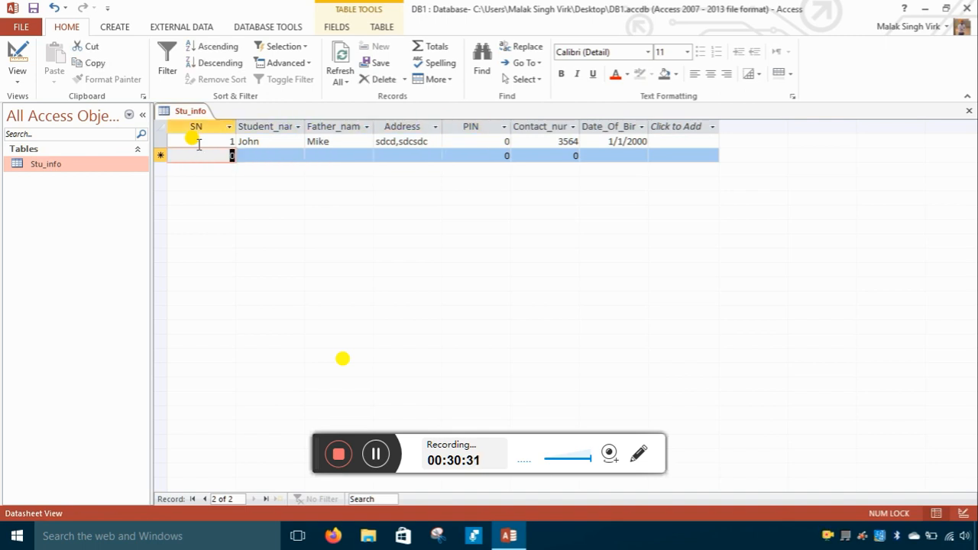
{"action": "type", "text": "2"}
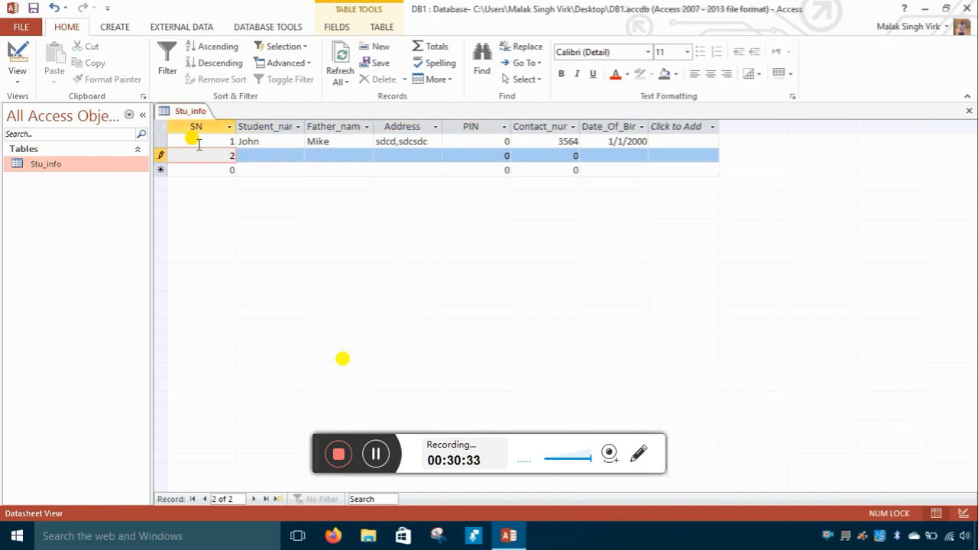
{"action": "key", "text": "Tab"}
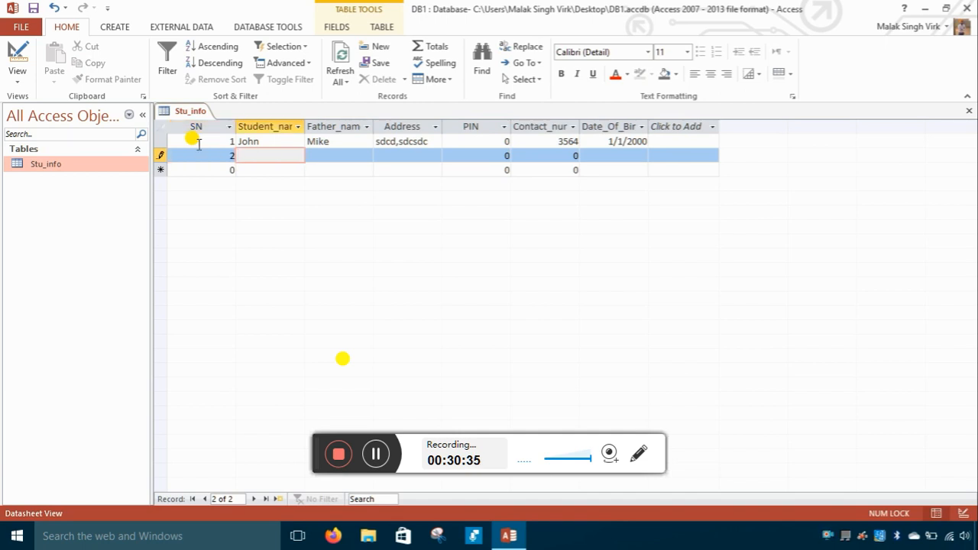
{"action": "key", "text": "Tab"}
{"action": "key", "text": "Tab"}
{"action": "key", "text": "Tab"}
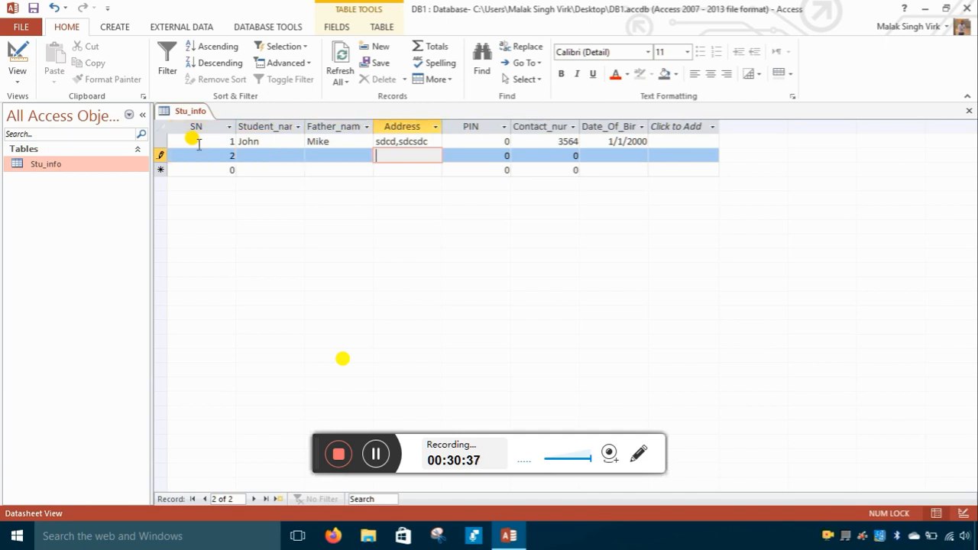
{"action": "key", "text": "shift+Tab"}
{"action": "key", "text": "shift+Tab"}
{"action": "key", "text": "shift+Tab"}
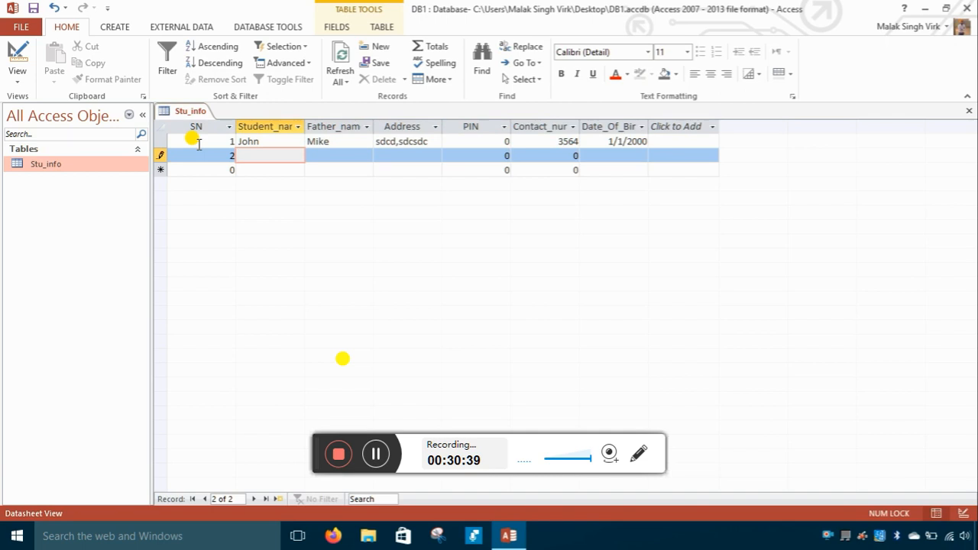
{"action": "key", "text": "Tab"}
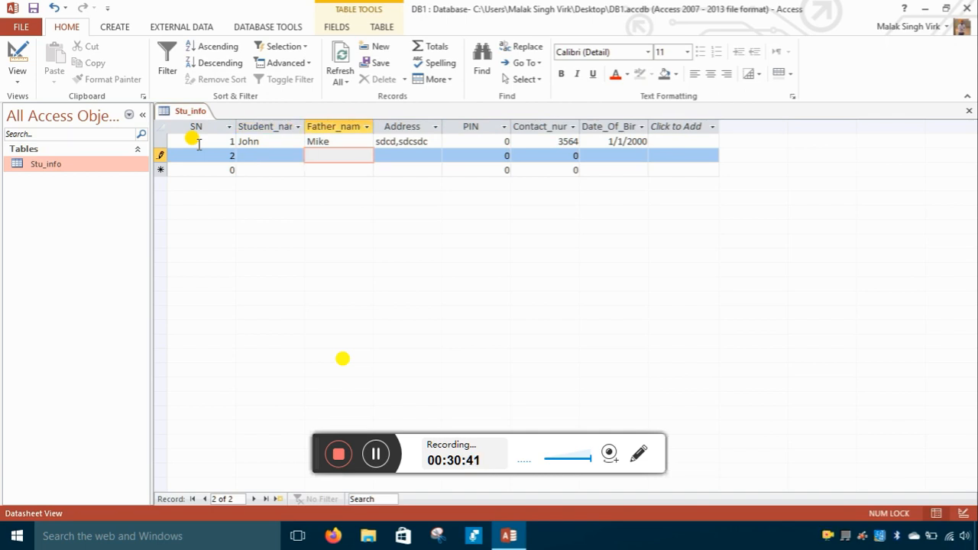
{"action": "key", "text": "shift+Tab"}
{"action": "key", "text": "Tab"}
{"action": "key", "text": "Tab"}
{"action": "key", "text": "Tab"}
{"action": "key", "text": "Up"}
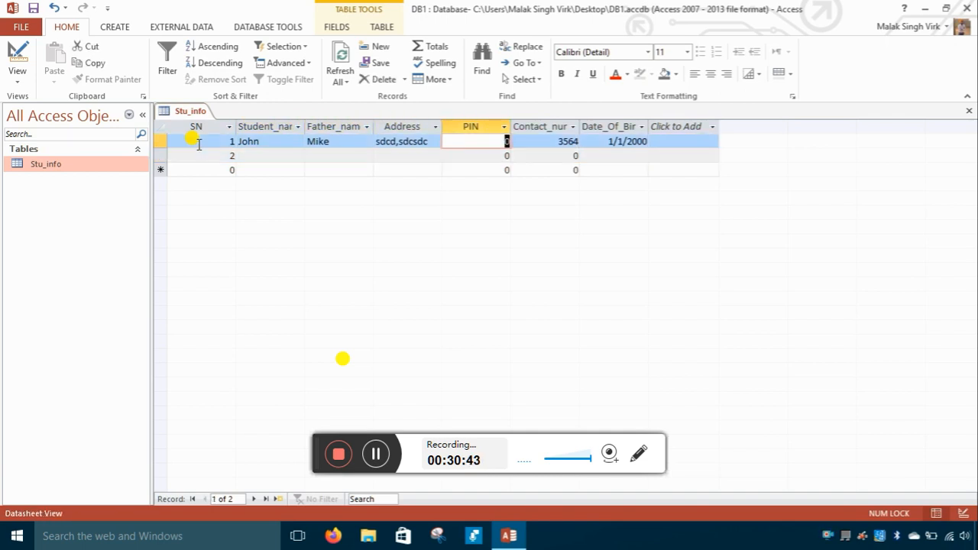
{"action": "key", "text": "Down"}
{"action": "key", "text": "Down"}
{"action": "key", "text": "Up"}
{"action": "key", "text": "Up"}
{"action": "key", "text": "Down"}
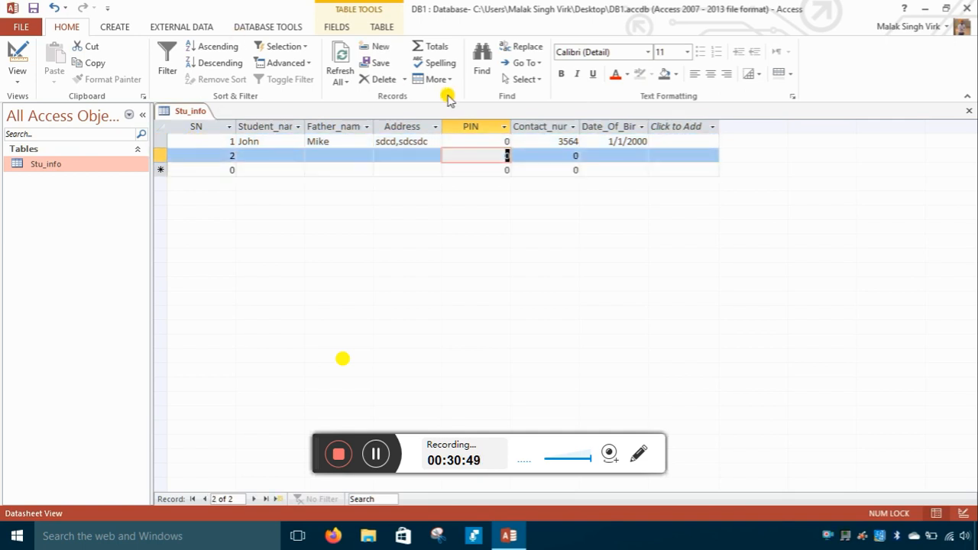
Clear the missing-SN warning, enter SN 2, then select and delete both records.
{"action": "left_click", "coordinate": [487, 142]}
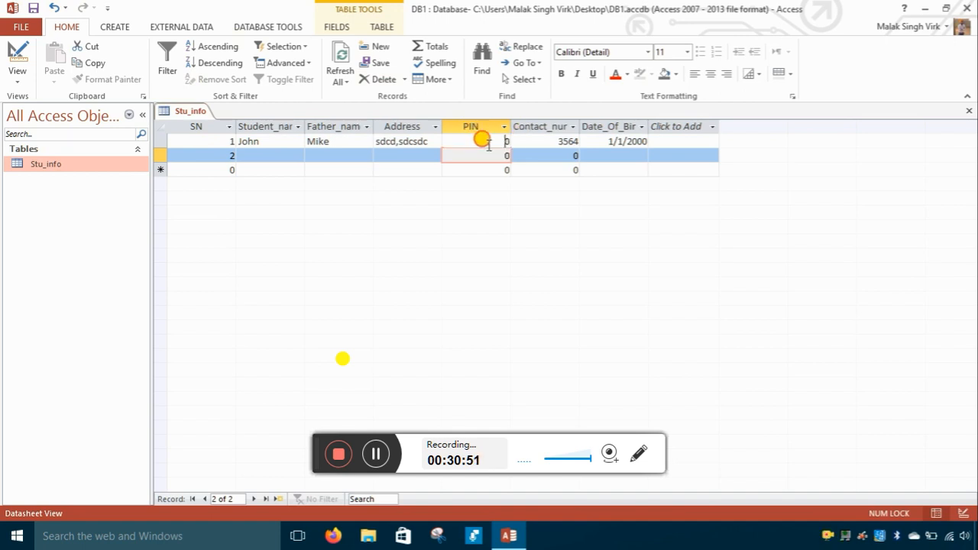
{"action": "left_click", "coordinate": [486, 143]}
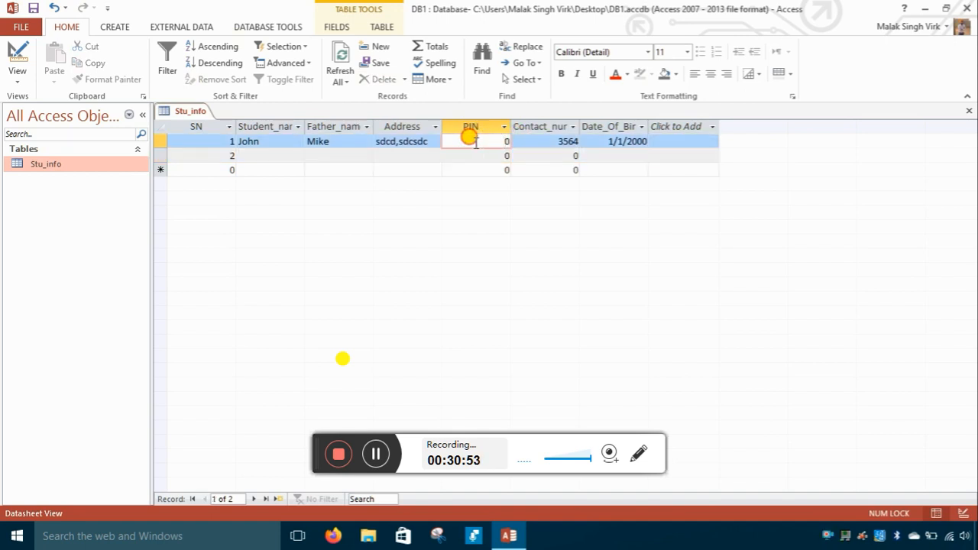
{"action": "left_click", "coordinate": [235, 157]}
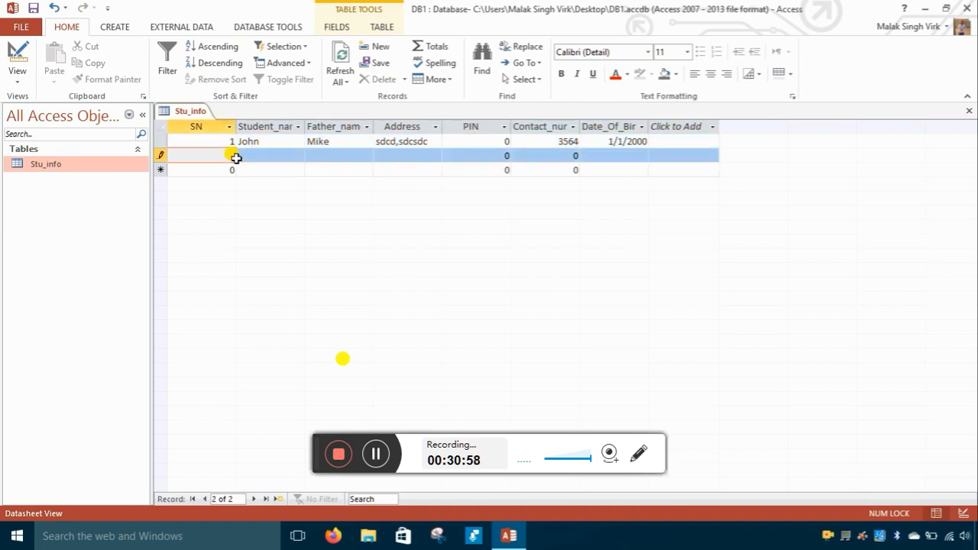
{"action": "left_click", "coordinate": [262, 144]}
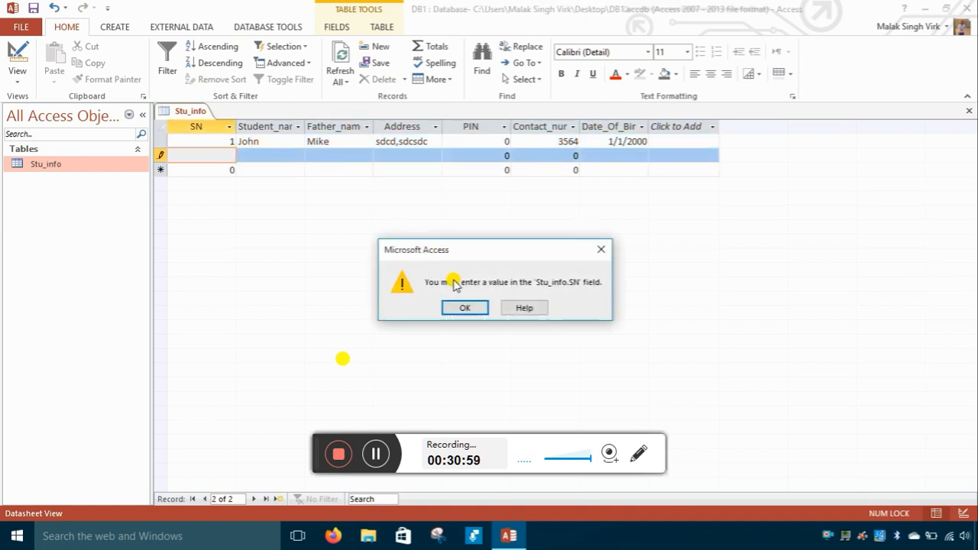
{"action": "left_click", "coordinate": [459, 307]}
{"action": "type", "text": "2"}
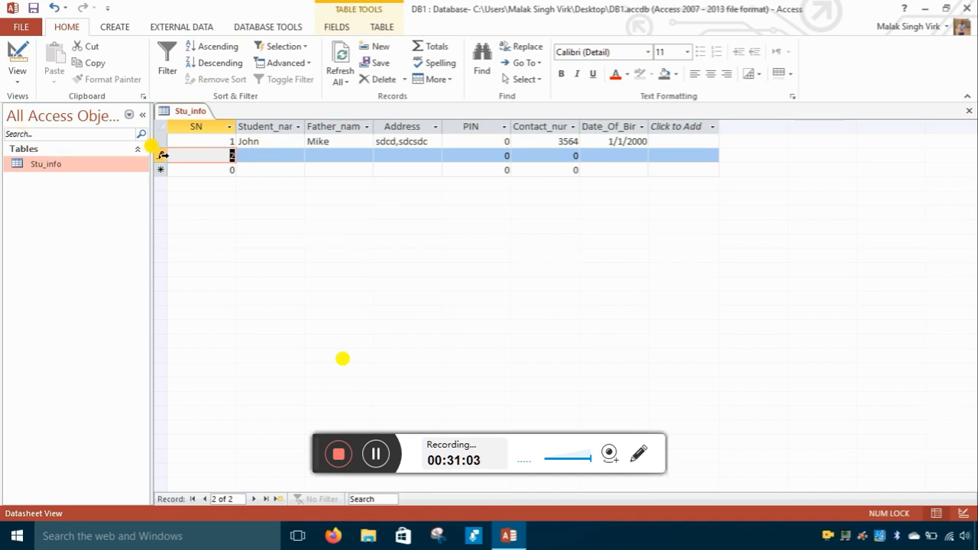
{"action": "left_click_drag", "start_coordinate": [163, 155], "coordinate": [160, 141]}
{"action": "key", "text": "Delete"}
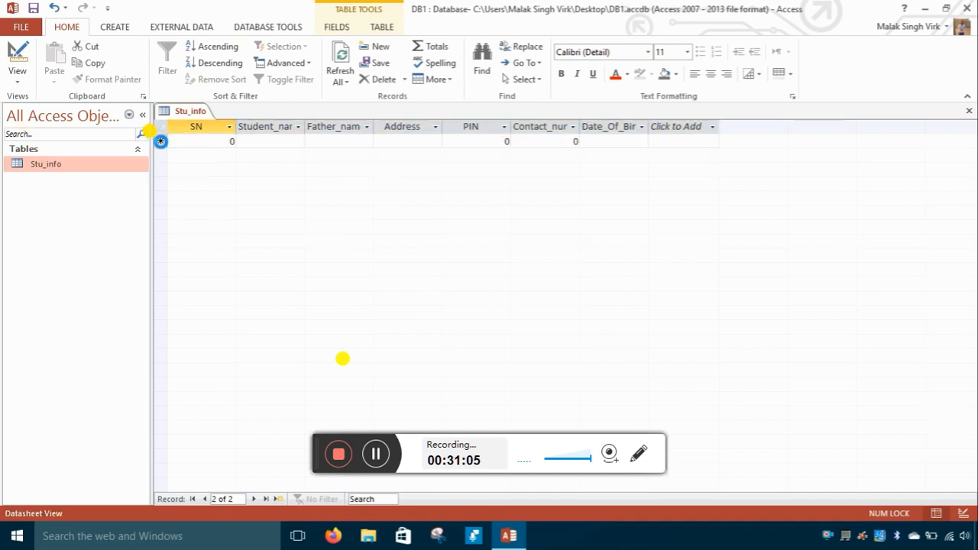
Confirm the deletion, clear PIN's Default Value of 0, and save the table design.
{"action": "left_click", "coordinate": [466, 315]}
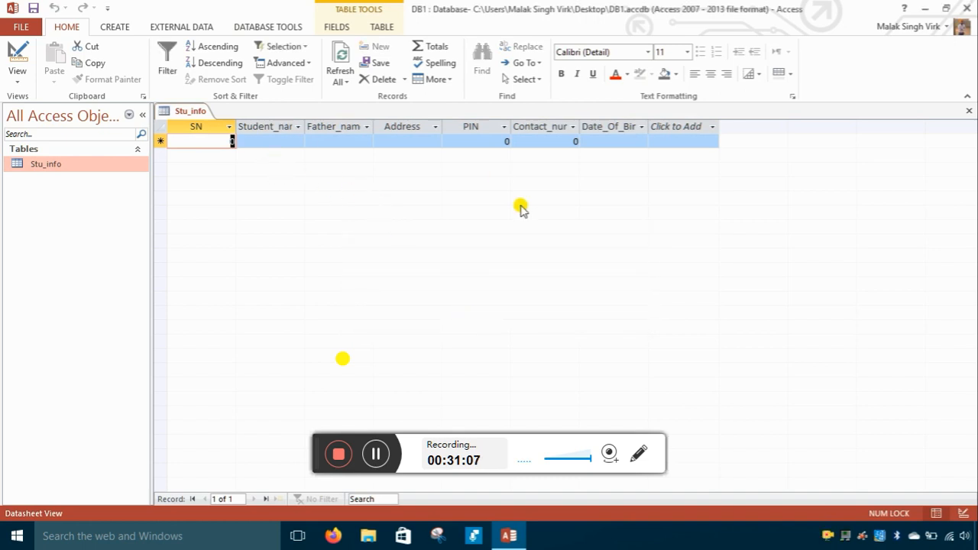
{"action": "left_click", "coordinate": [493, 139]}
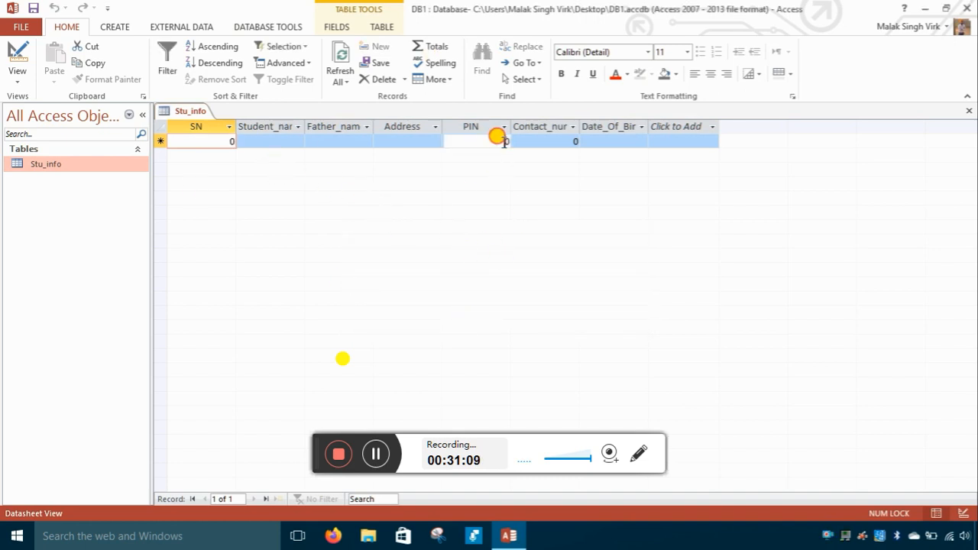
{"action": "left_click", "coordinate": [18, 61]}
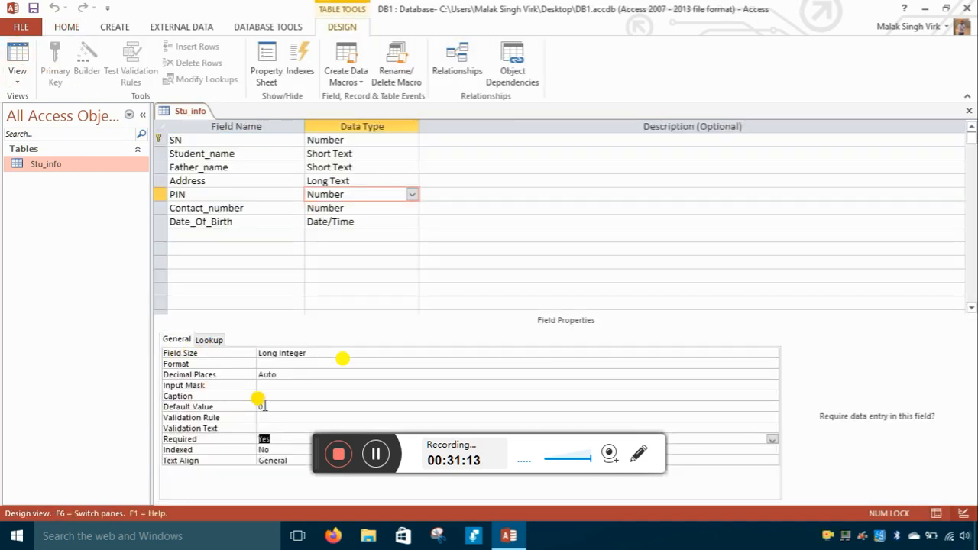
{"action": "left_click", "coordinate": [258, 405]}
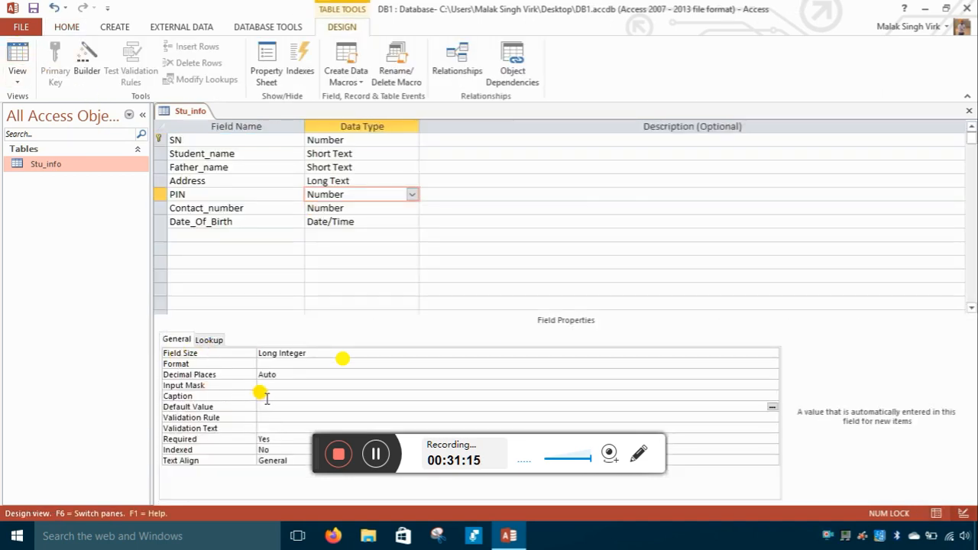
{"action": "left_click", "coordinate": [256, 394]}
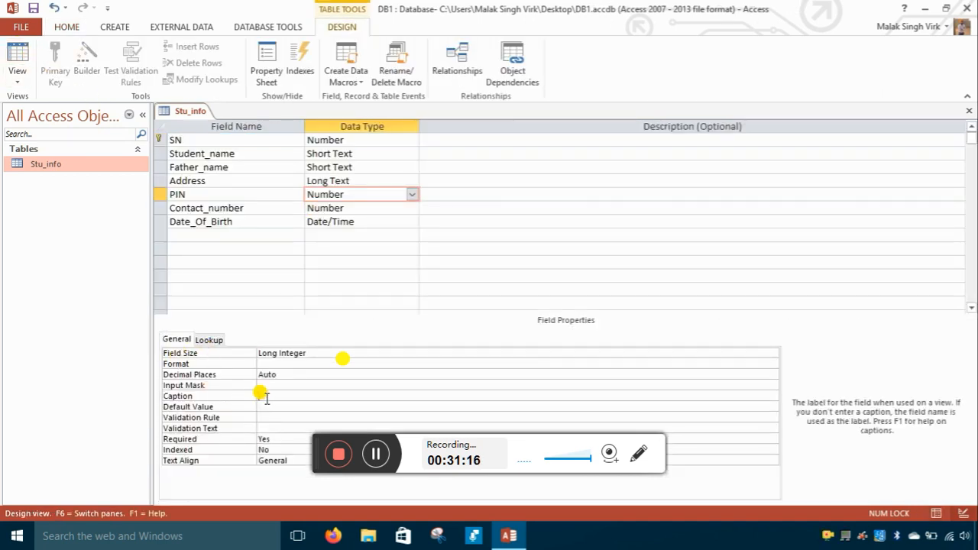
{"action": "left_click", "coordinate": [18, 61]}
{"action": "left_click", "coordinate": [472, 311]}
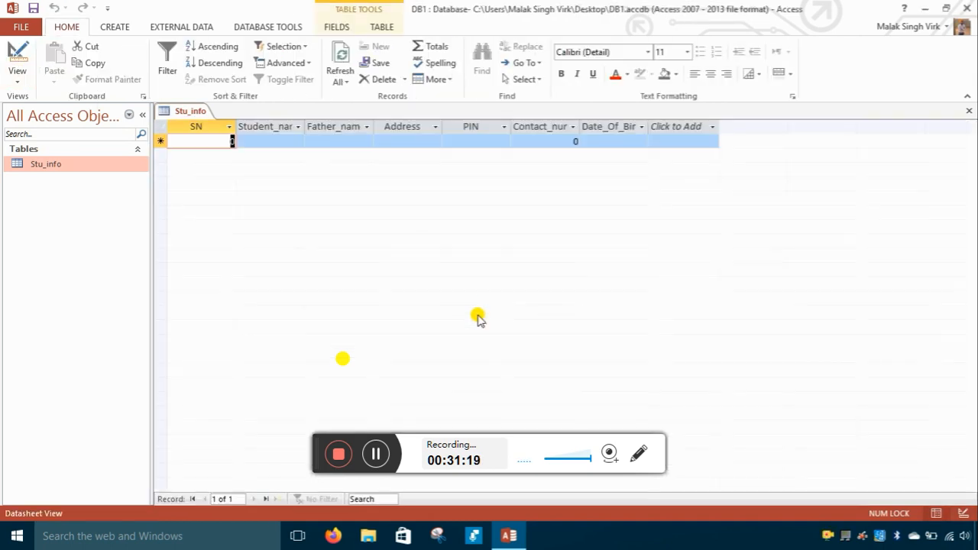
Enter record SN 1 with names, address, contact number and birth date 1/1/2000, leaving PIN blank.
{"action": "type", "text": "1"}
{"action": "key", "text": "Tab"}
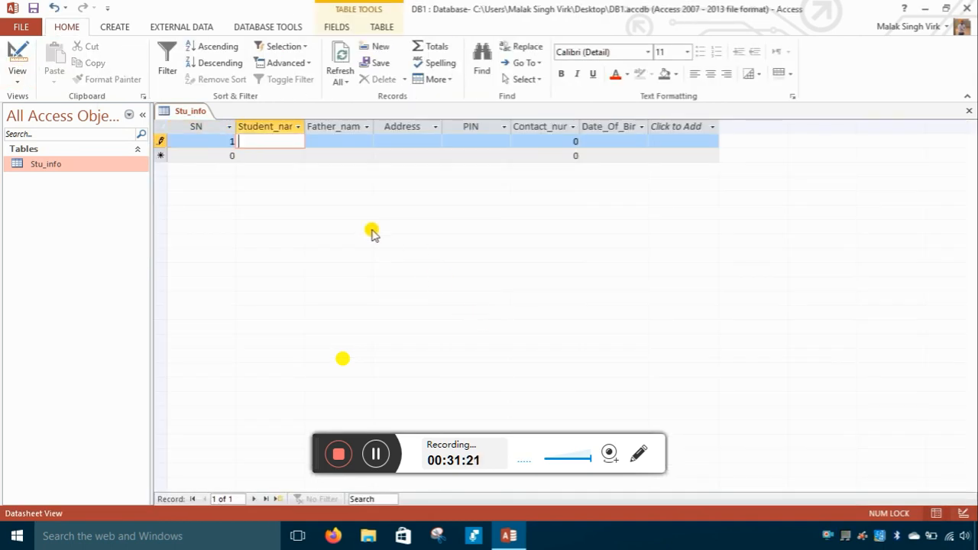
{"action": "key", "text": "Tab"}
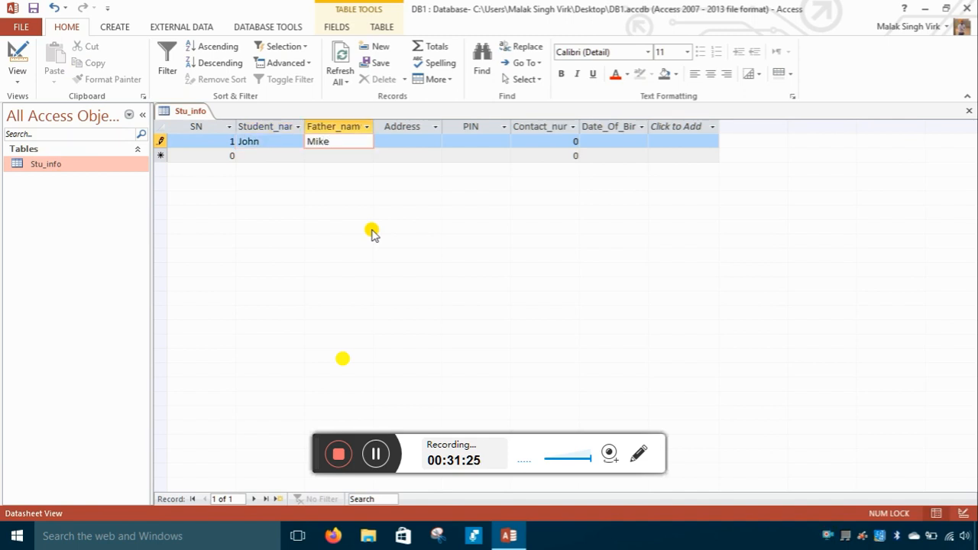
{"action": "key", "text": "Tab"}
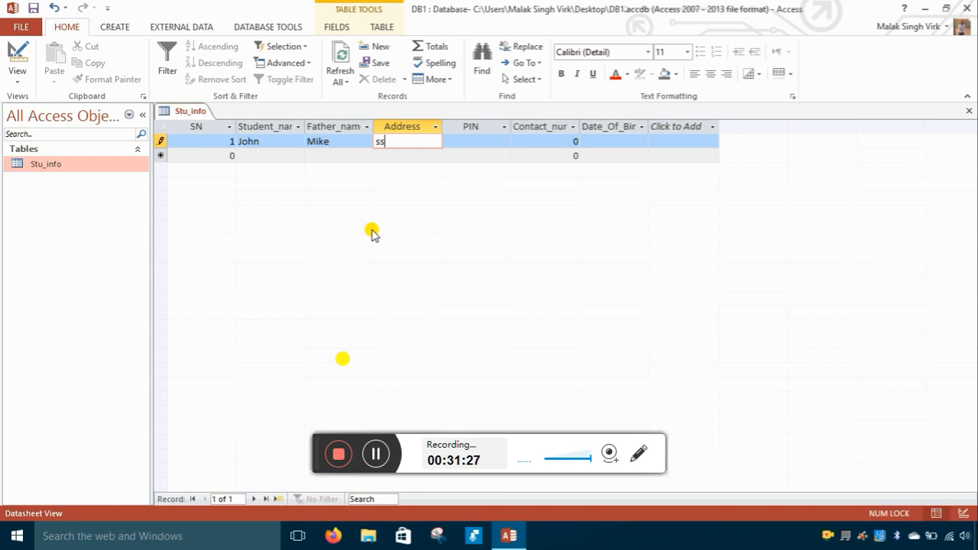
{"action": "type", "text": "ssc, sjbsjb"}
{"action": "key", "text": "Tab"}
{"action": "key", "text": "Tab"}
{"action": "type", "text": "3"}
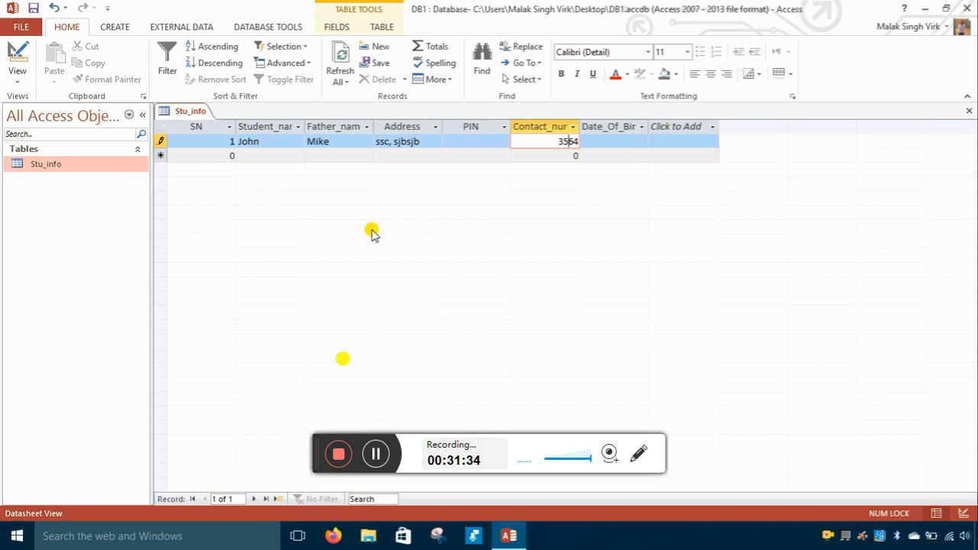
{"action": "key", "text": "Tab"}
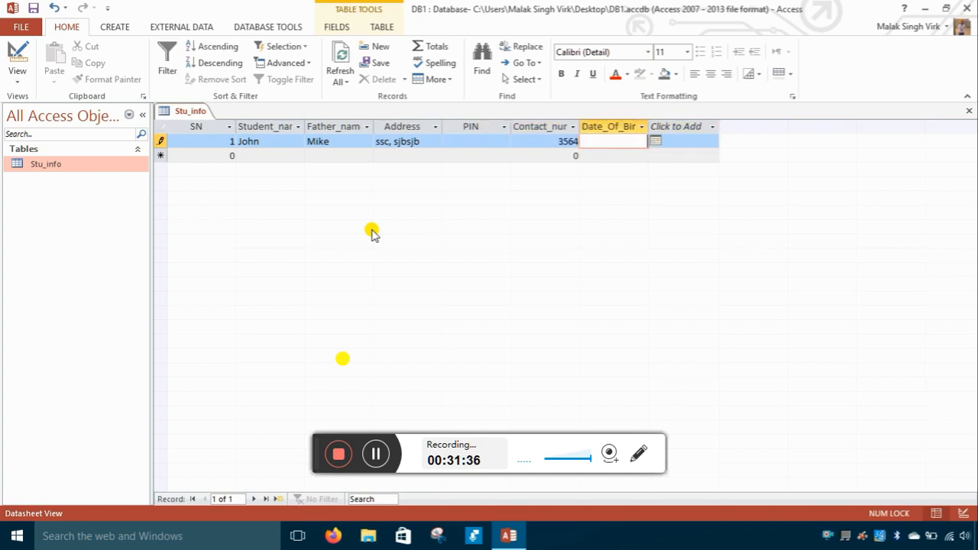
{"action": "type", "text": "1/1/2000"}
{"action": "key", "text": "Tab"}
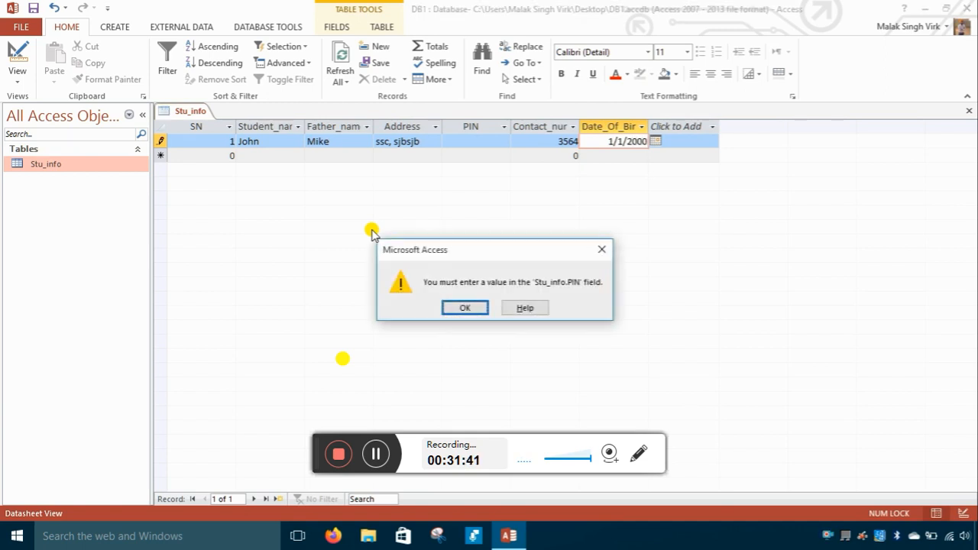
Clear the rejected non-numeric PIN and save the first student's record with the numeric PIN.
{"action": "left_click_drag", "start_coordinate": [429, 250], "coordinate": [245, 163]}
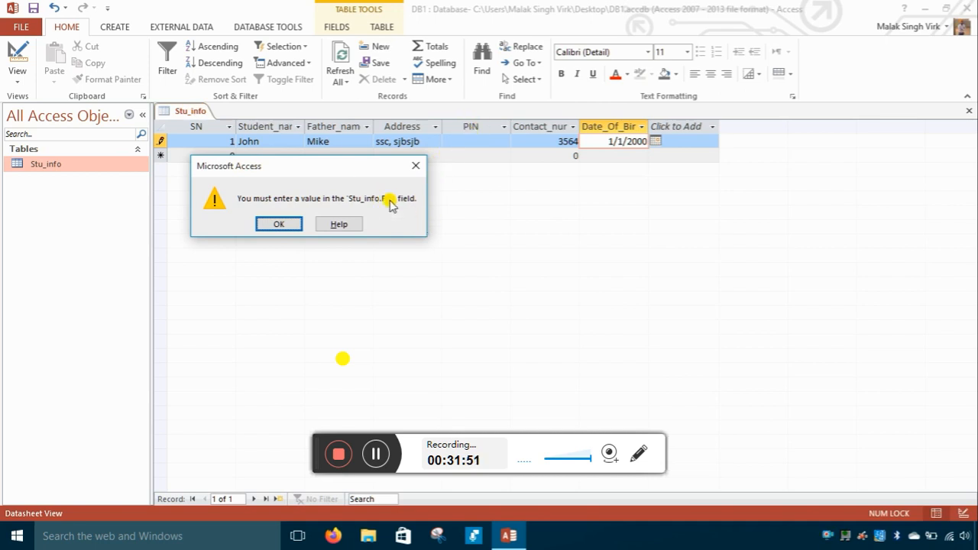
{"action": "left_click", "coordinate": [287, 225]}
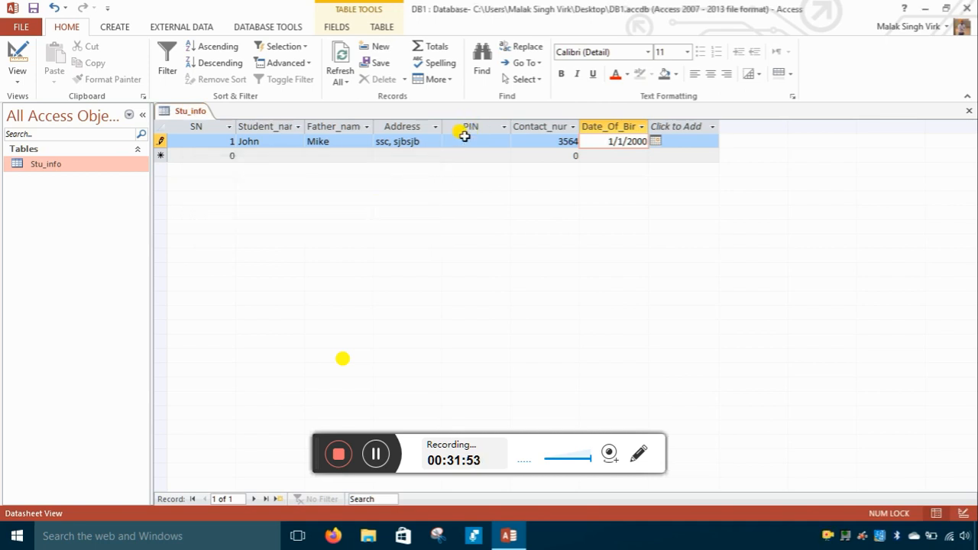
{"action": "left_click", "coordinate": [462, 141]}
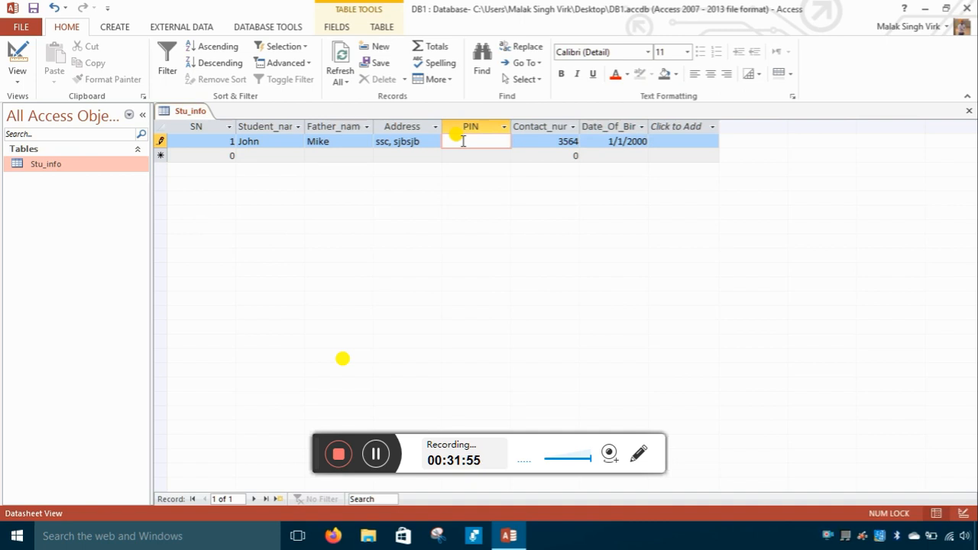
{"action": "key", "text": "Return"}
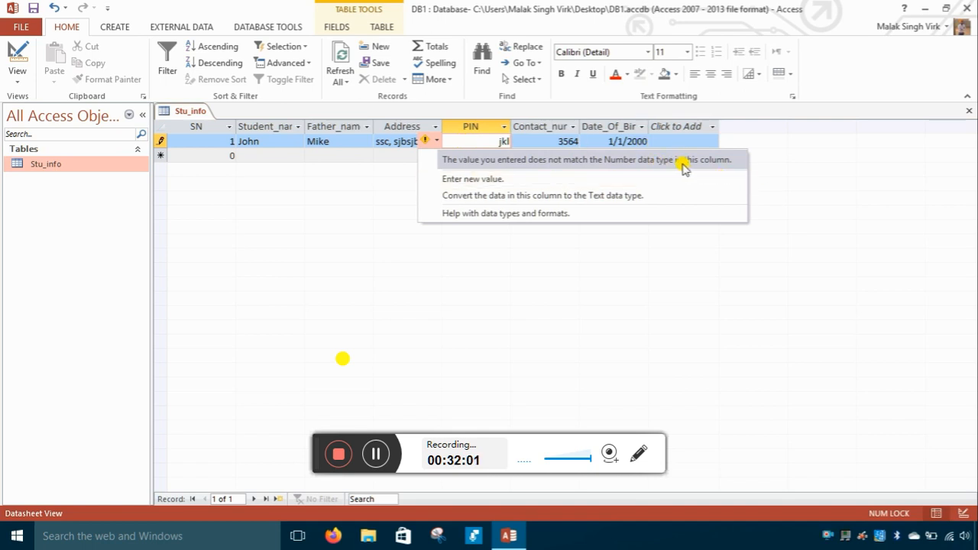
{"action": "key", "text": "Down"}
{"action": "key", "text": "Down"}
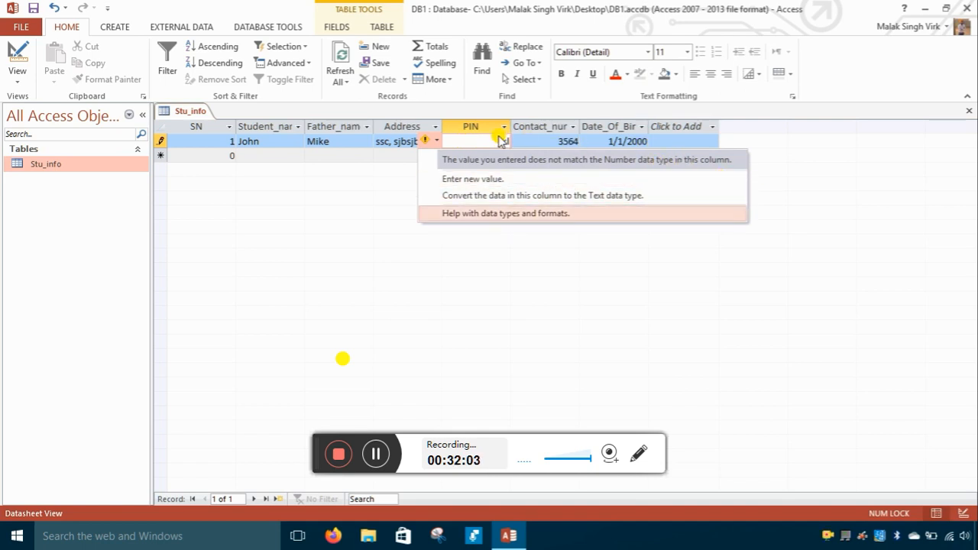
{"action": "key", "text": "Escape"}
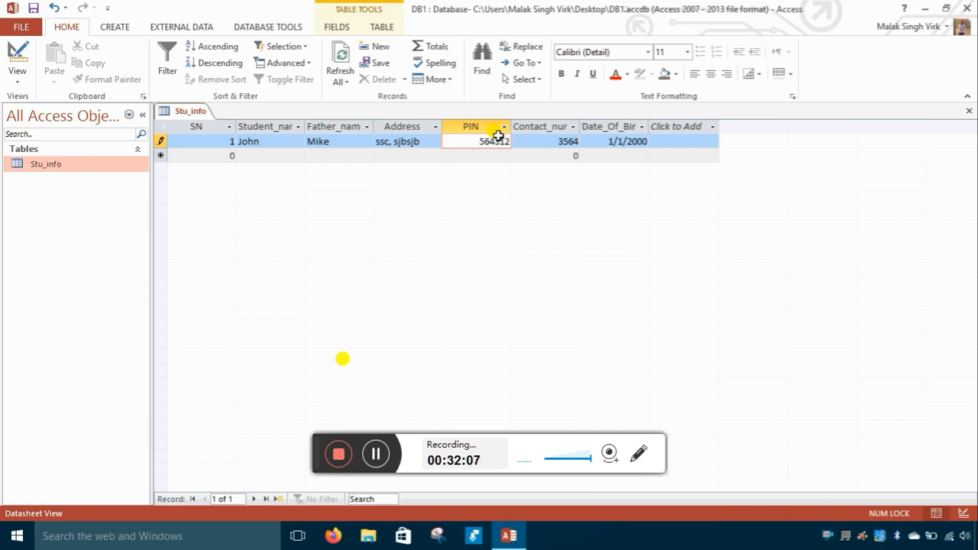
{"action": "key", "text": "Down"}
{"action": "key", "text": "Left"}
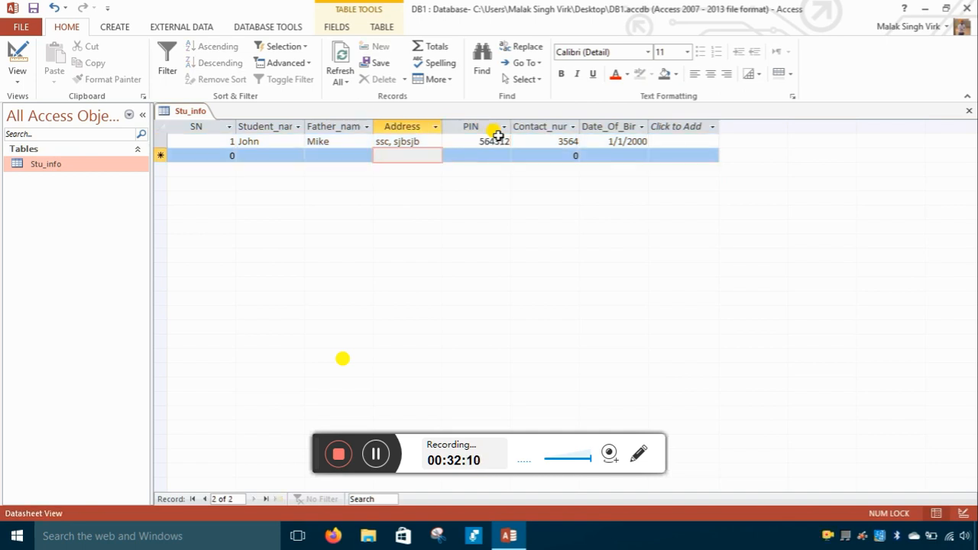
Create a blank Table1 that opens in Datasheet View beside Stu_info.
{"action": "key", "text": "Left"}
{"action": "key", "text": "Left"}
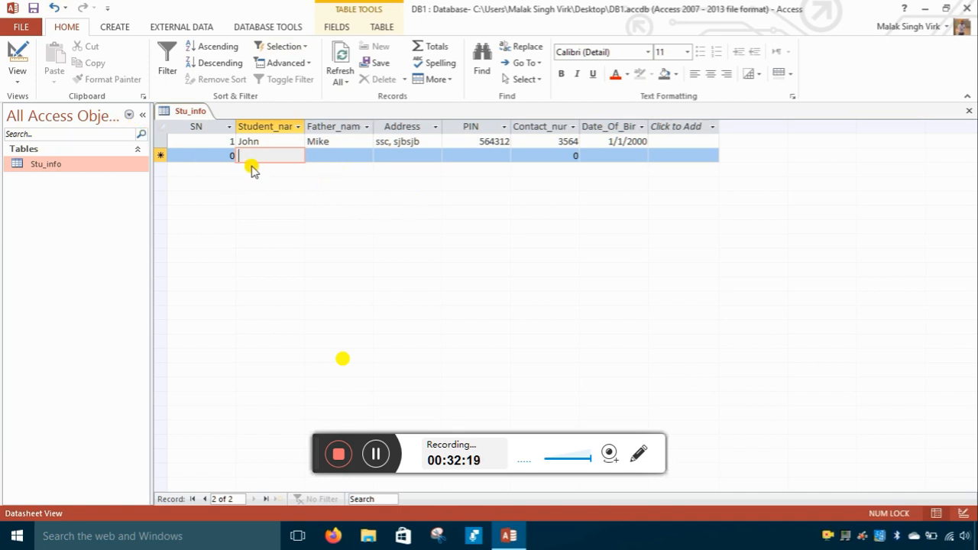
{"action": "left_click", "coordinate": [17, 77]}
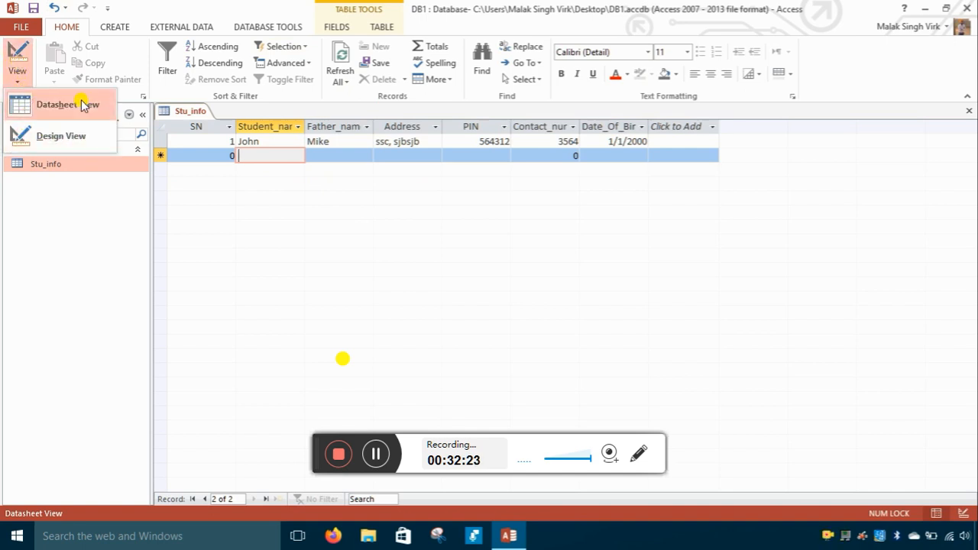
{"action": "left_click", "coordinate": [120, 28]}
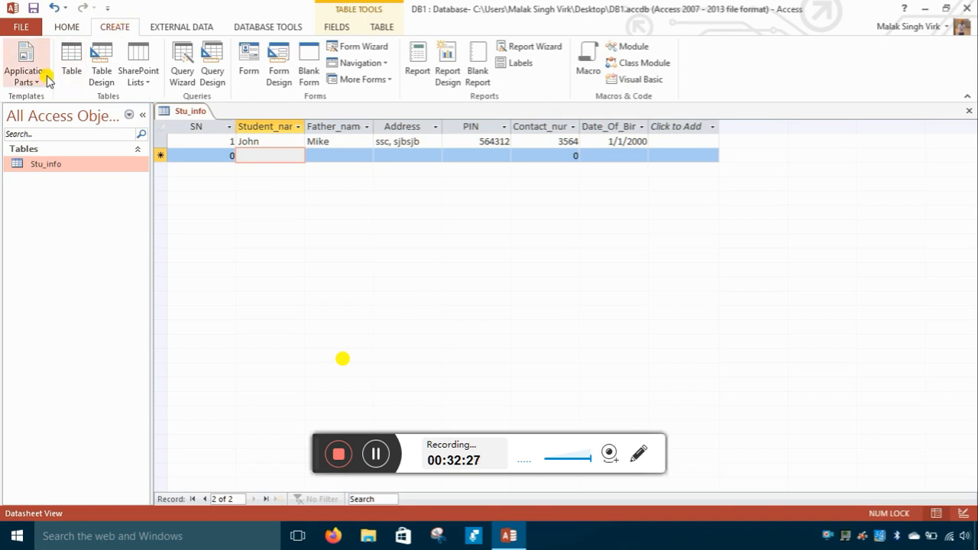
{"action": "left_click", "coordinate": [74, 65]}
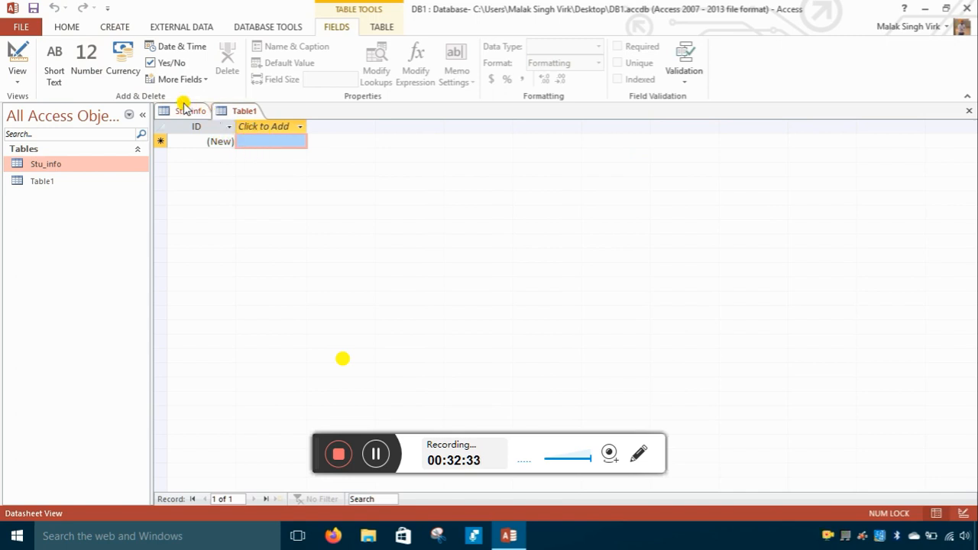
Start a new Table2 in Design View alongside Table1's datasheet.
{"action": "left_click", "coordinate": [114, 27]}
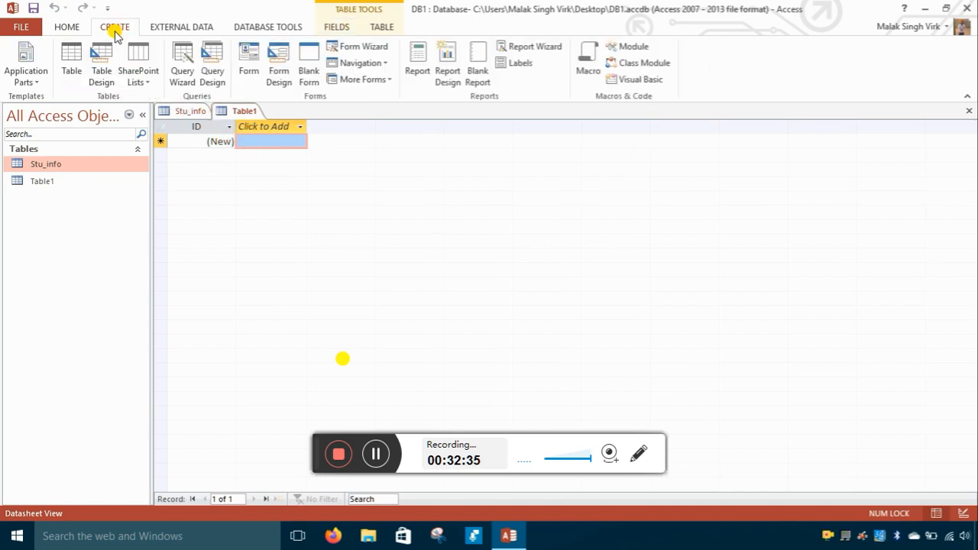
{"action": "left_click", "coordinate": [101, 47]}
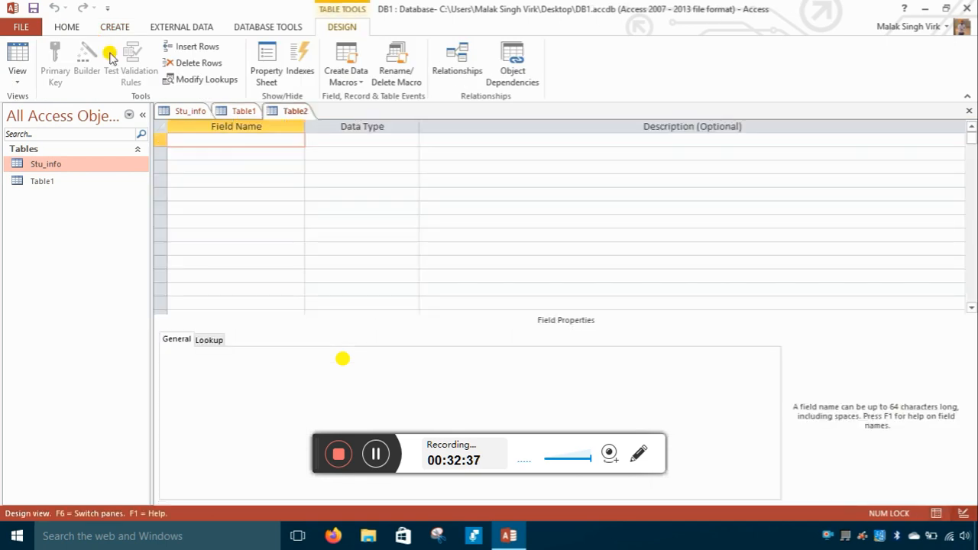
{"action": "left_click", "coordinate": [287, 153]}
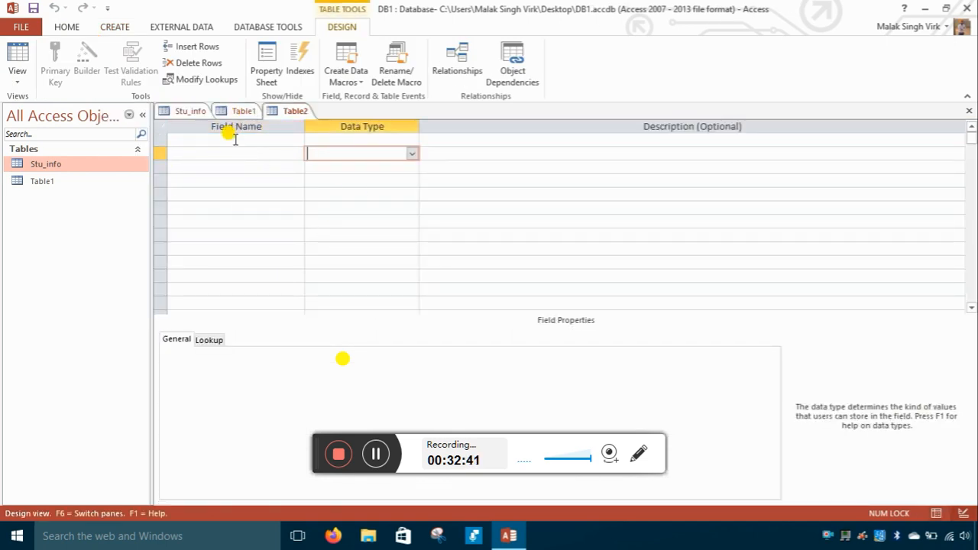
{"action": "left_click", "coordinate": [226, 111]}
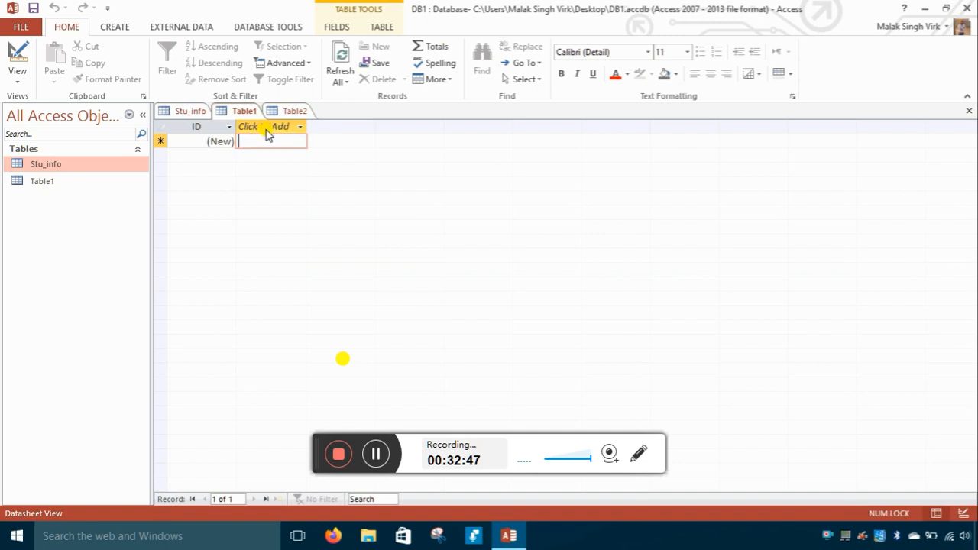
{"action": "left_click", "coordinate": [266, 129]}
{"action": "left_click", "coordinate": [199, 127]}
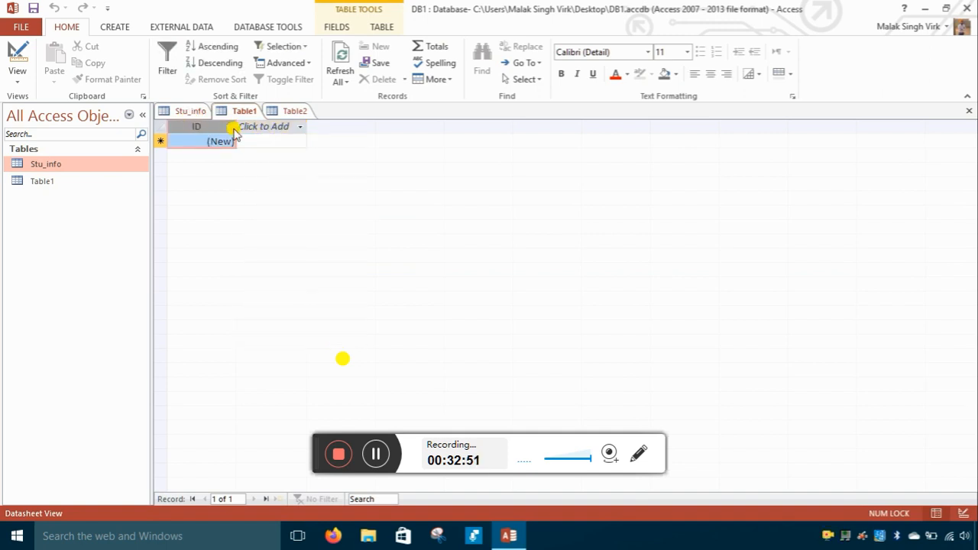
Give Table2 an ID field with the AutoNumber data type, ending on Table1's datasheet.
{"action": "left_click", "coordinate": [295, 110]}
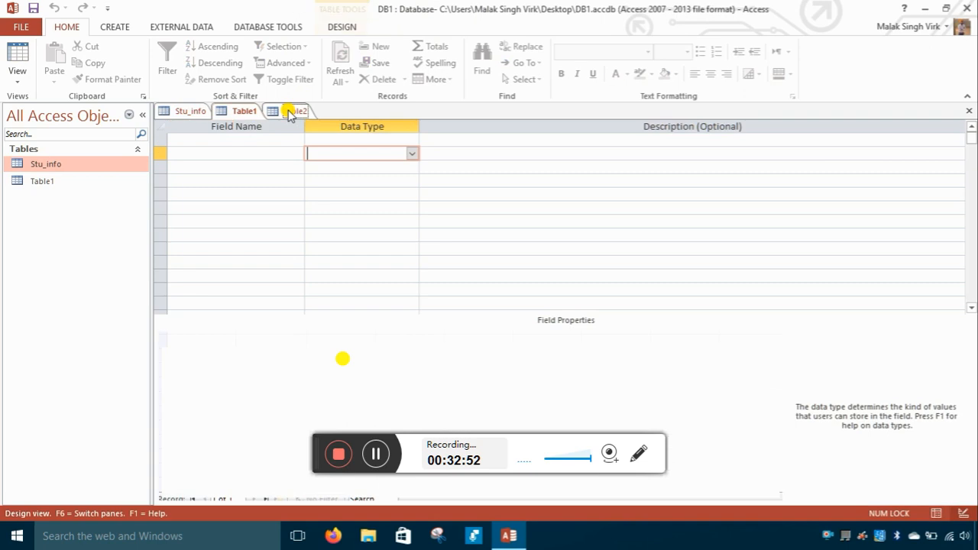
{"action": "left_click", "coordinate": [256, 139]}
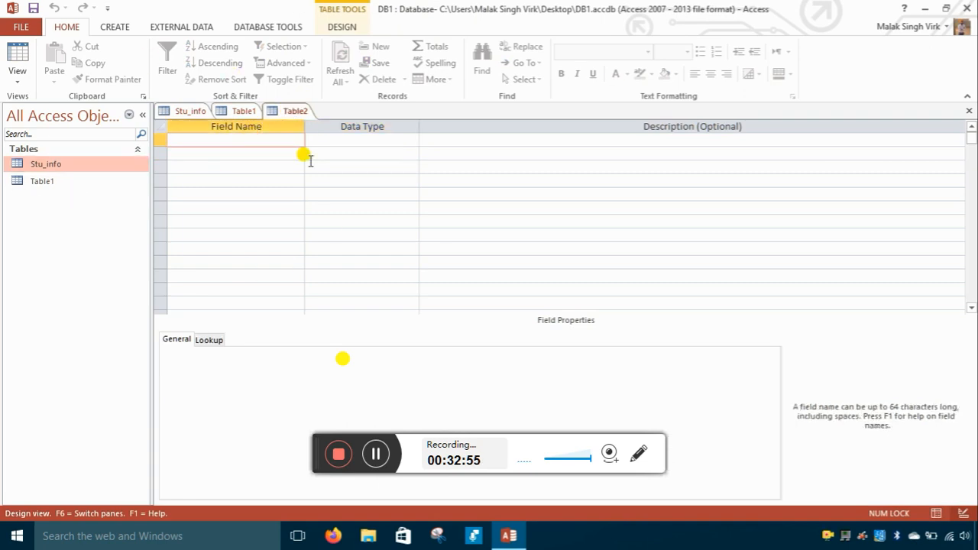
{"action": "left_click", "coordinate": [84, 188]}
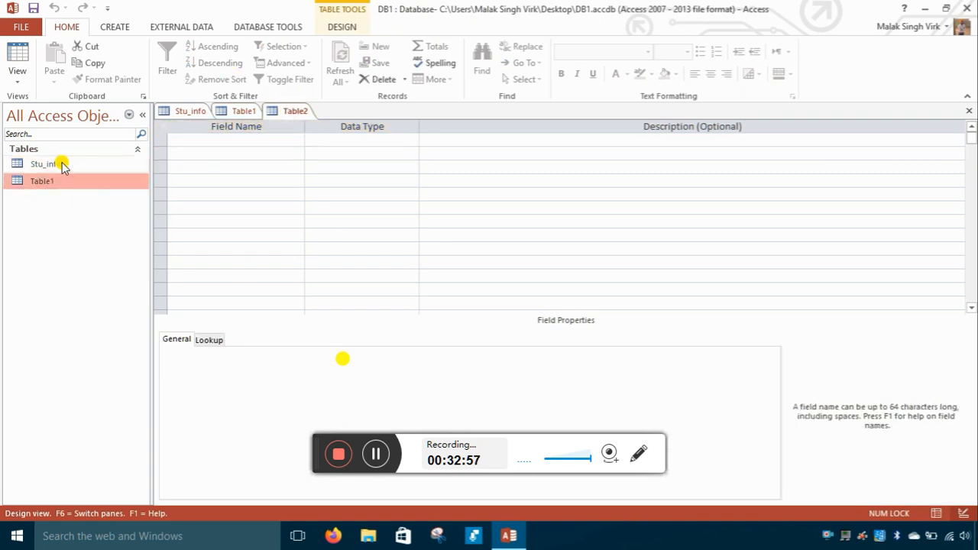
{"action": "left_click", "coordinate": [234, 142]}
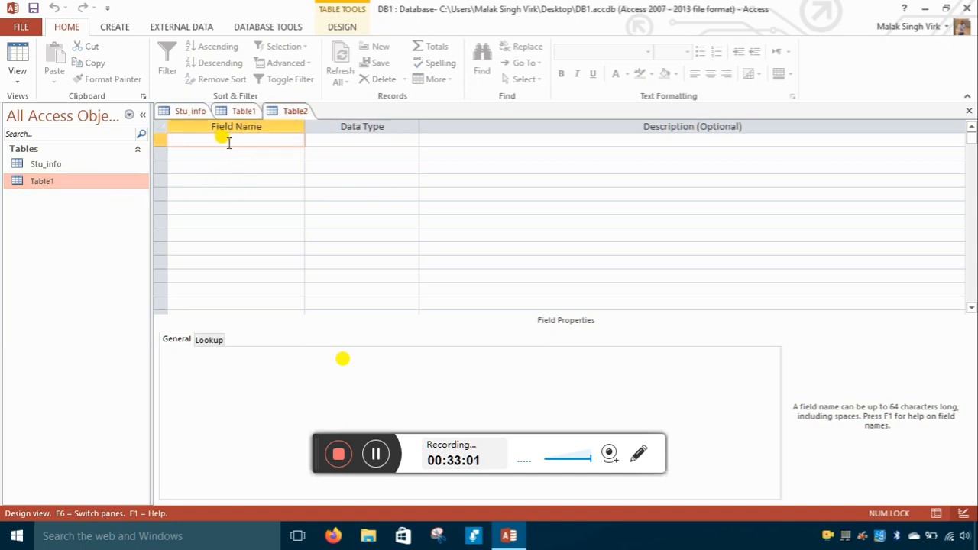
{"action": "key", "text": "Tab"}
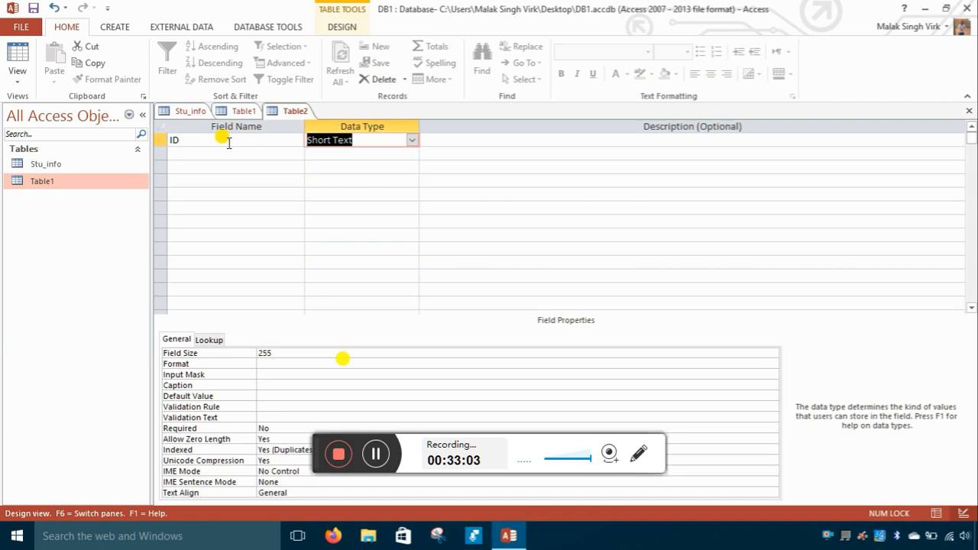
{"action": "type", "text": "AutoNumber"}
{"action": "left_click", "coordinate": [229, 142]}
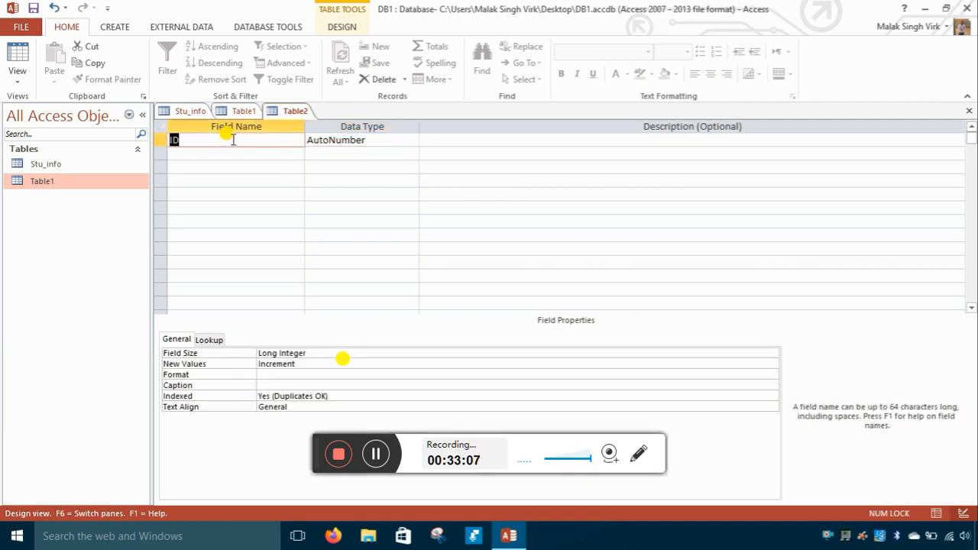
{"action": "left_click", "coordinate": [246, 142]}
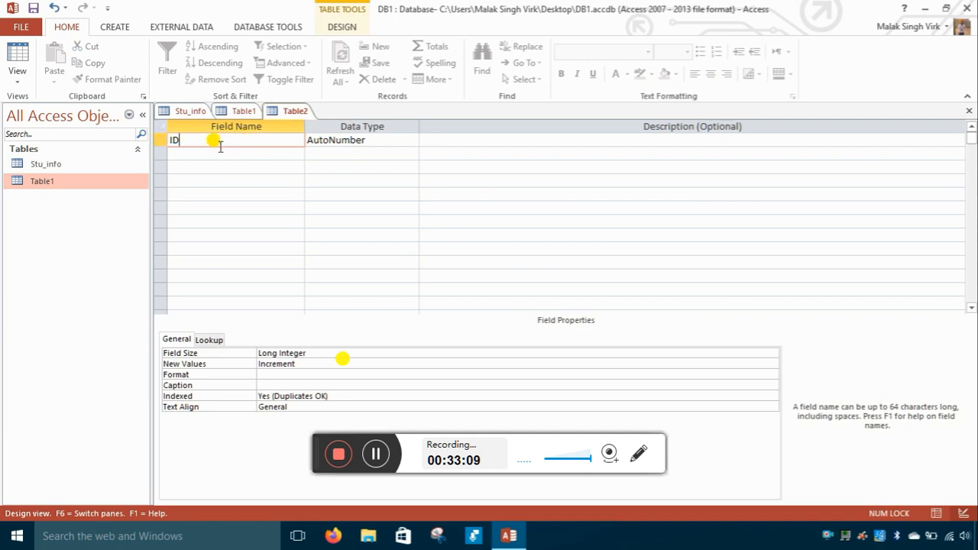
{"action": "left_click", "coordinate": [249, 112]}
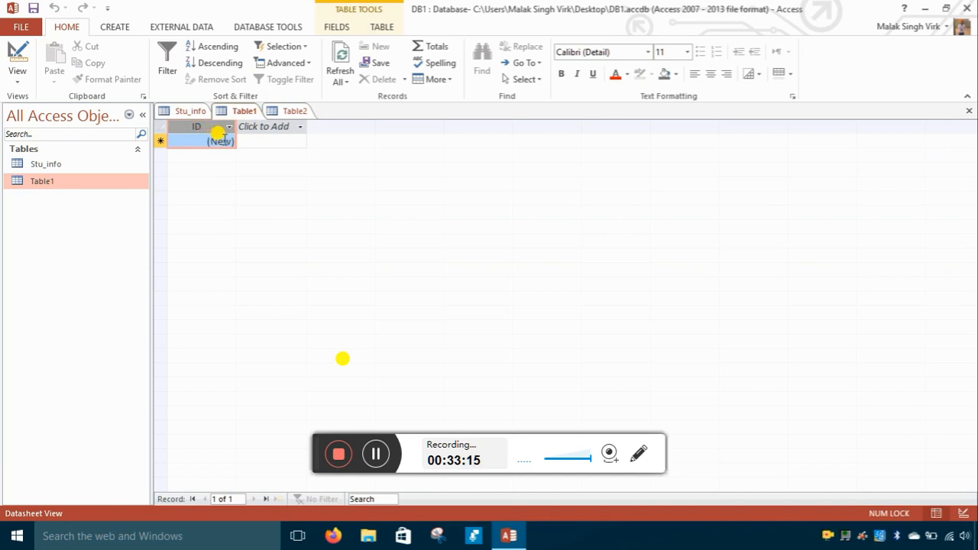
{"action": "left_click", "coordinate": [289, 111]}
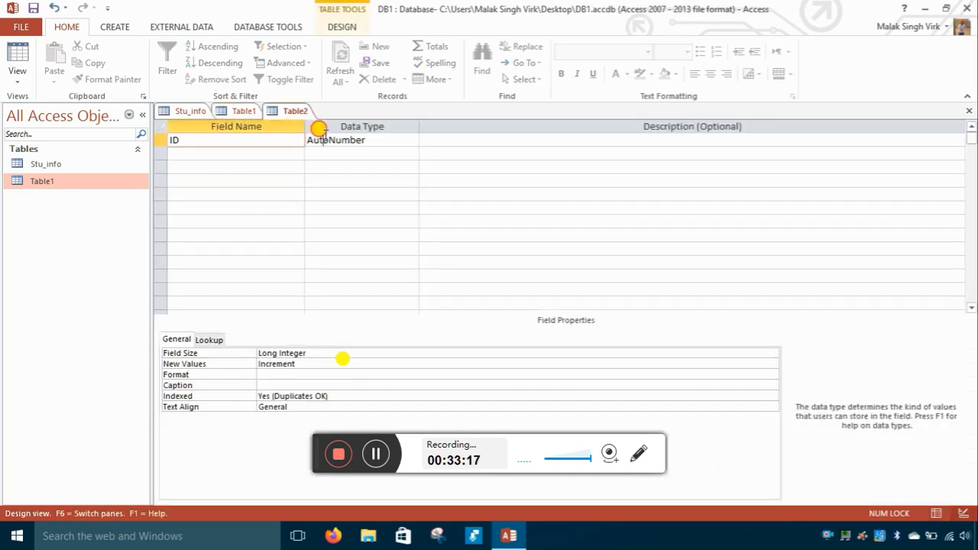
{"action": "left_click", "coordinate": [243, 112]}
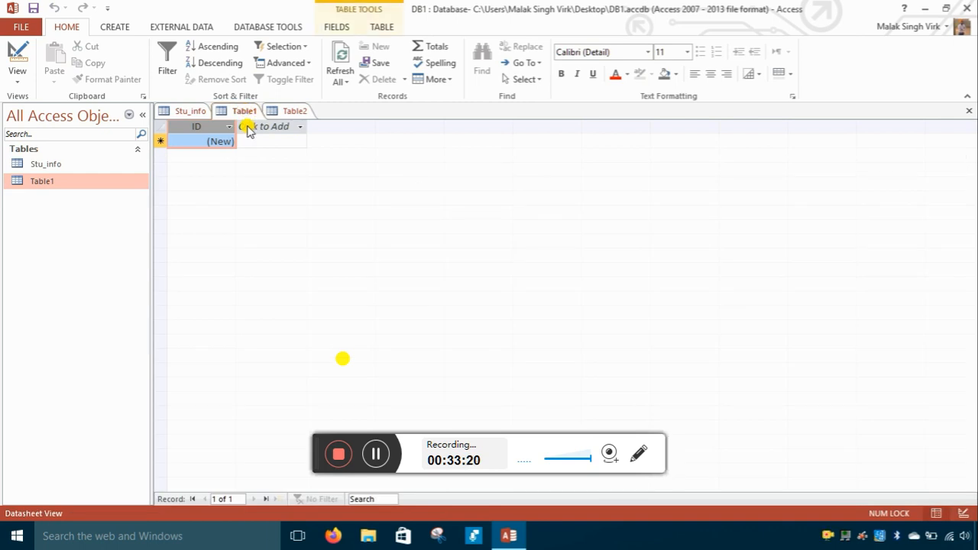
Add a Short Text column named Stu_Names to Table1.
{"action": "left_click", "coordinate": [260, 127]}
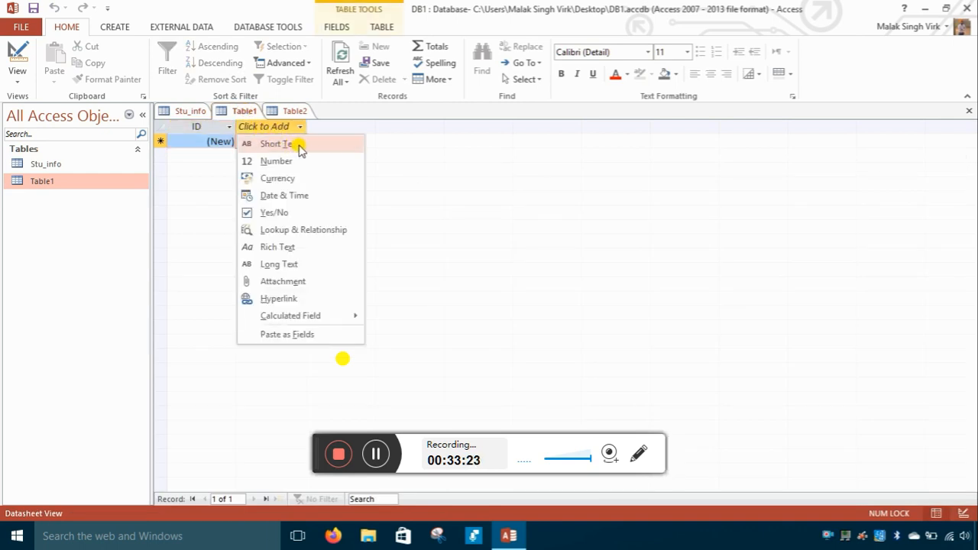
{"action": "left_click", "coordinate": [299, 144]}
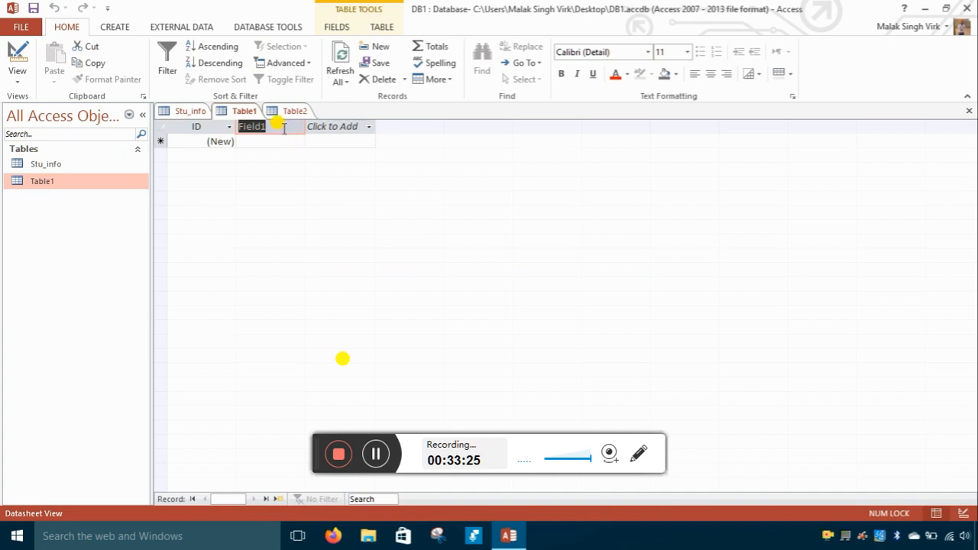
{"action": "type", "text": "Names"}
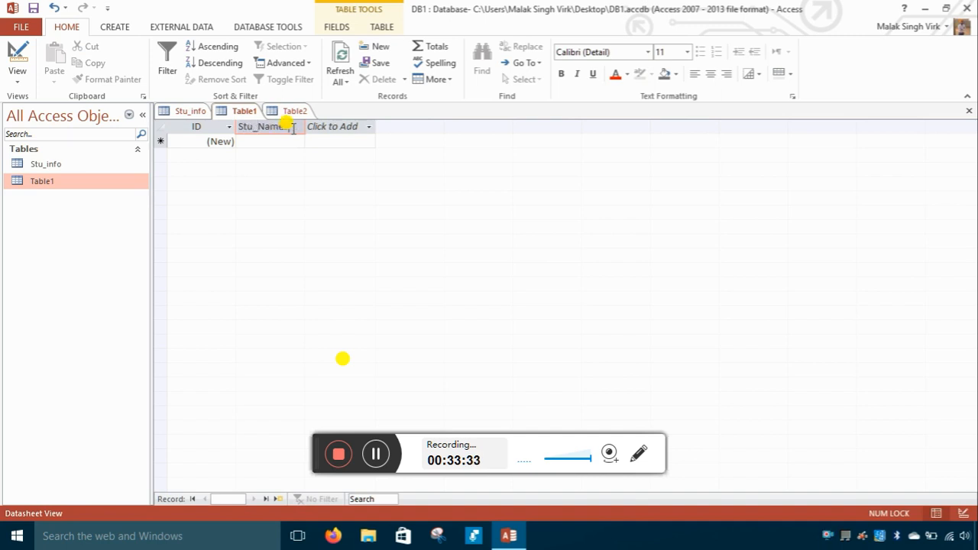
{"action": "left_click", "coordinate": [317, 127]}
Add a Number column named Contact after Stu_Names.
{"action": "left_click", "coordinate": [346, 159]}
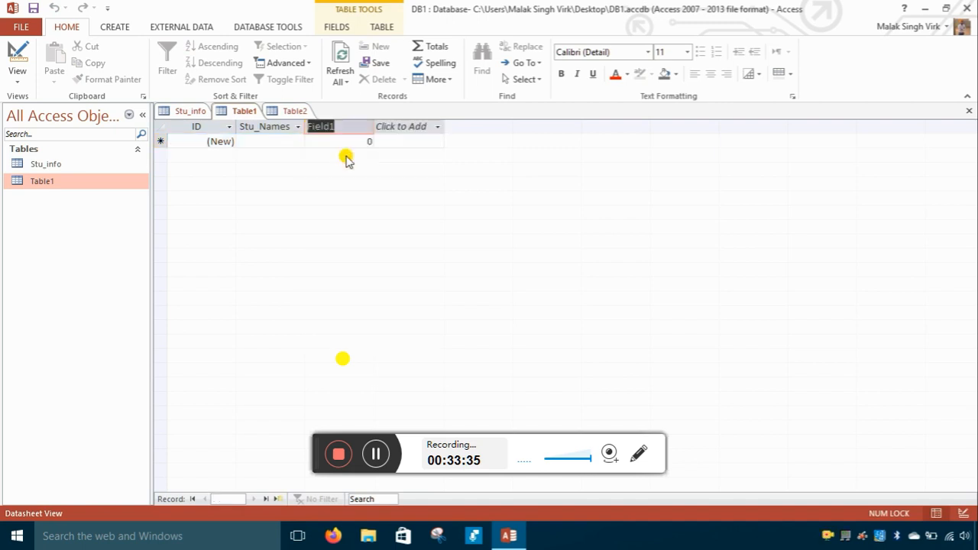
{"action": "type", "text": "Co"}
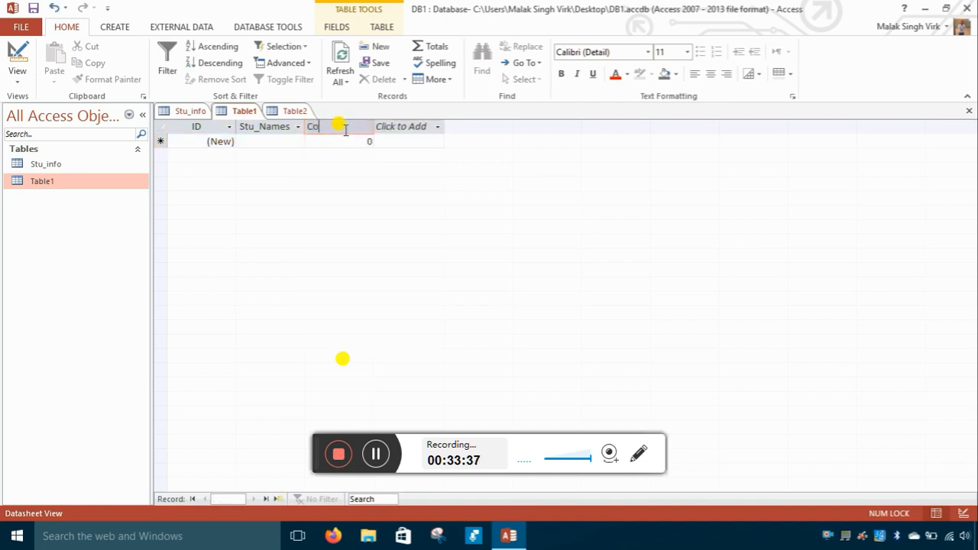
{"action": "type", "text": "ntact"}
{"action": "key", "text": "Return"}
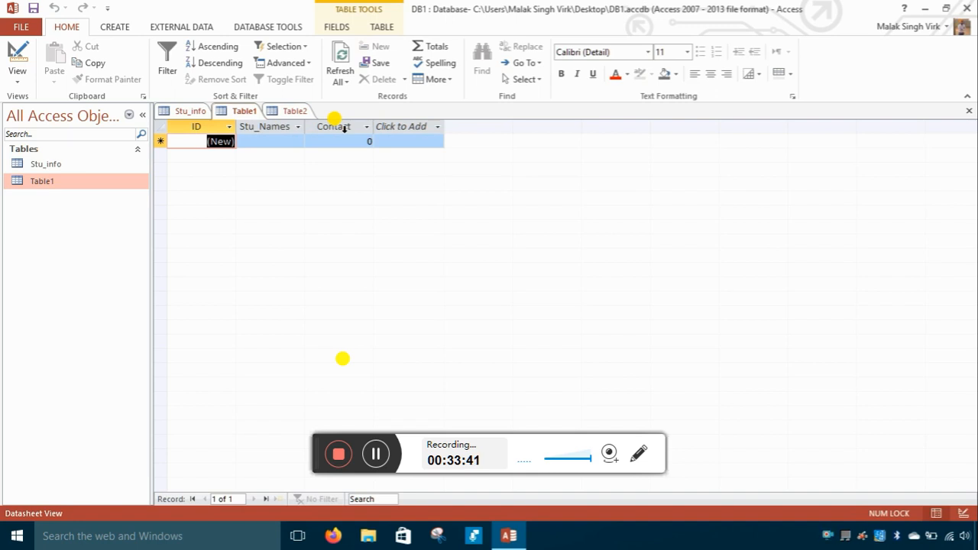
{"action": "key", "text": "1"}
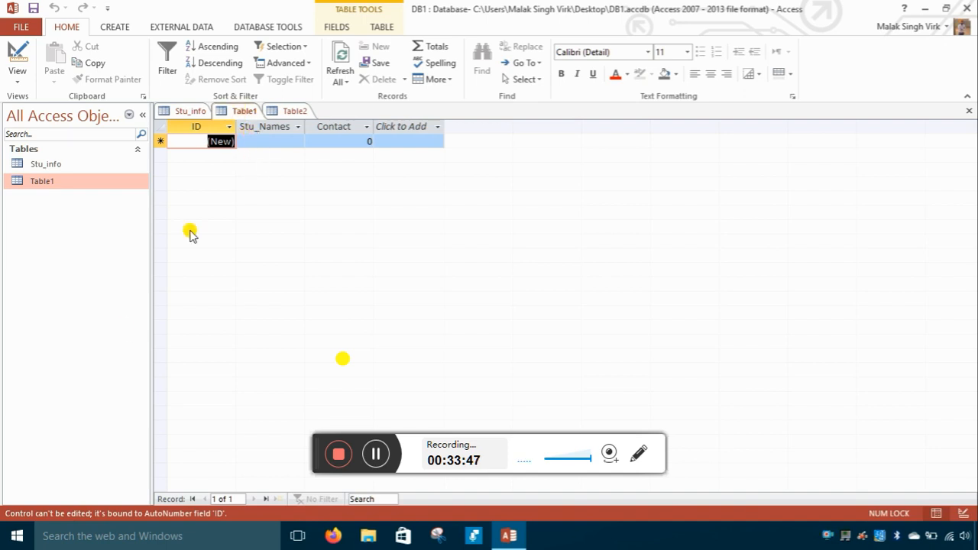
Enter the first student's name and contact number as Table1's first record.
{"action": "left_click", "coordinate": [279, 145]}
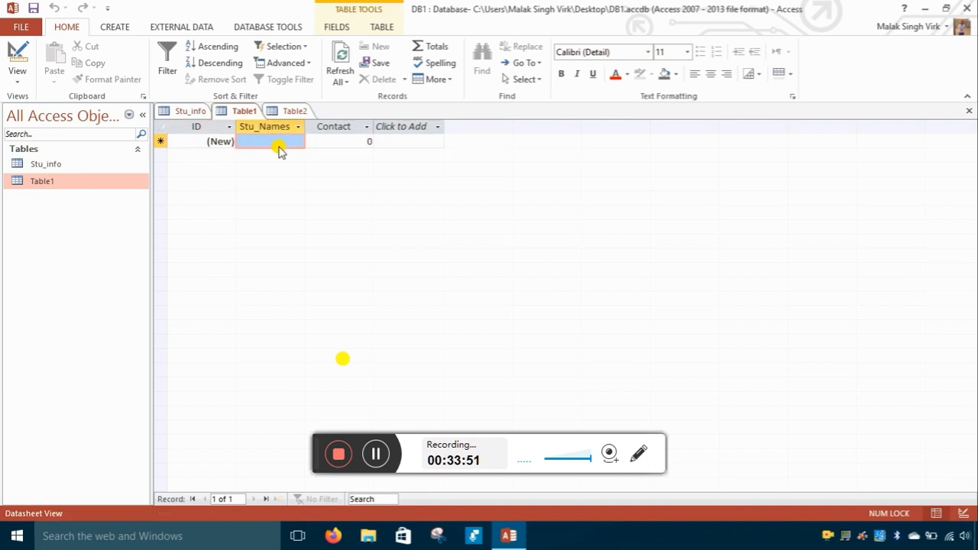
{"action": "type", "text": "ashley"}
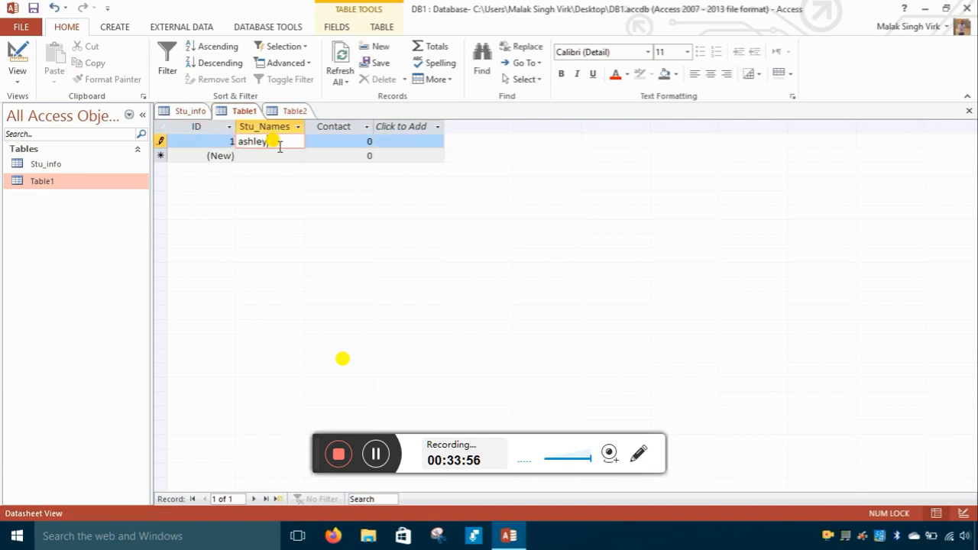
{"action": "key", "text": "Tab"}
{"action": "type", "text": "54685"}
{"action": "key", "text": "Down"}
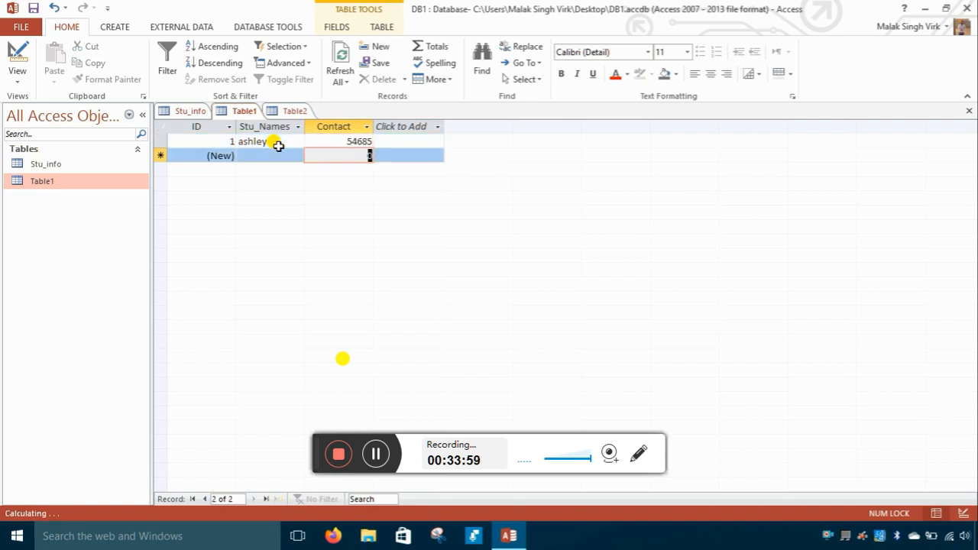
{"action": "key", "text": "Left"}
{"action": "key", "text": "Left"}
{"action": "key", "text": "Up"}
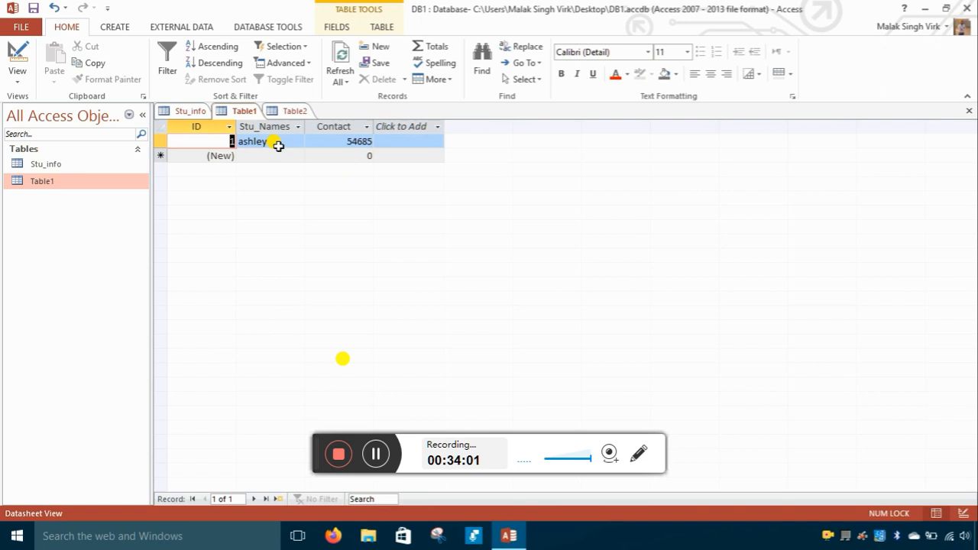
{"action": "key", "text": "Down"}
Enter the second student's name and contact number in the next row.
{"action": "key", "text": "Tab"}
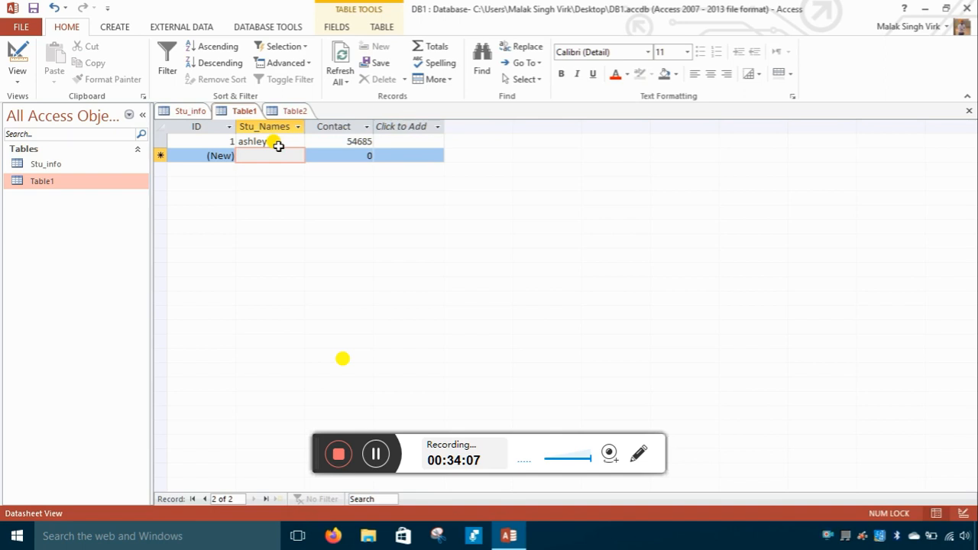
{"action": "type", "text": "Johnny"}
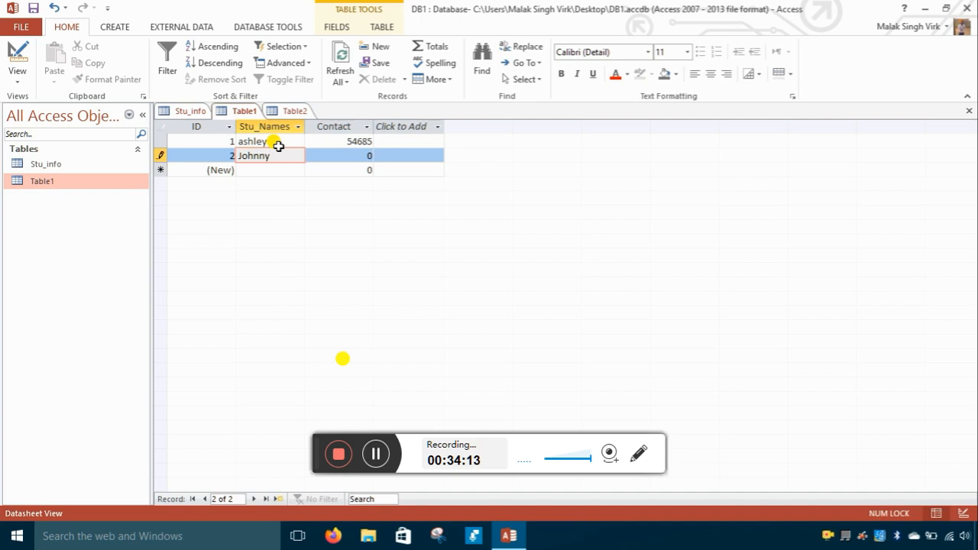
{"action": "key", "text": "Tab"}
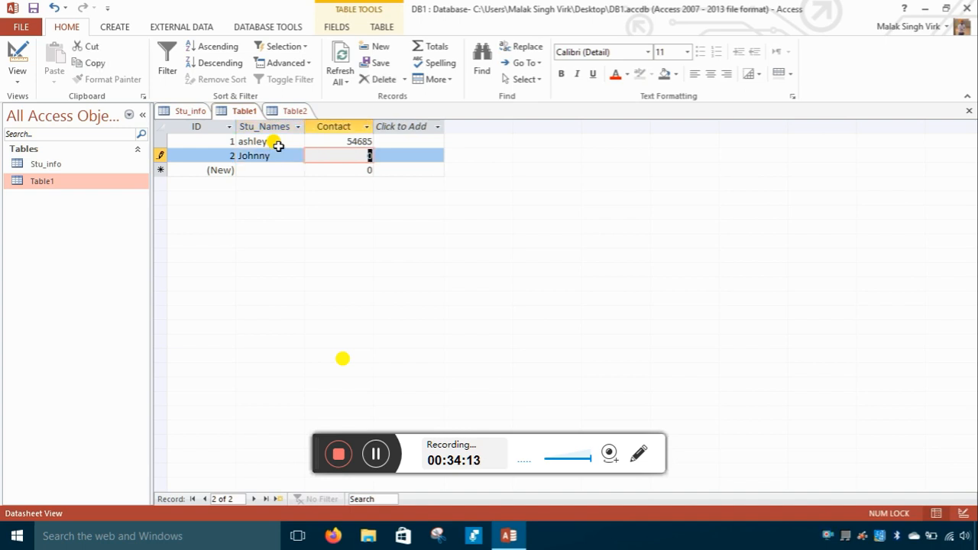
{"action": "type", "text": "23466"}
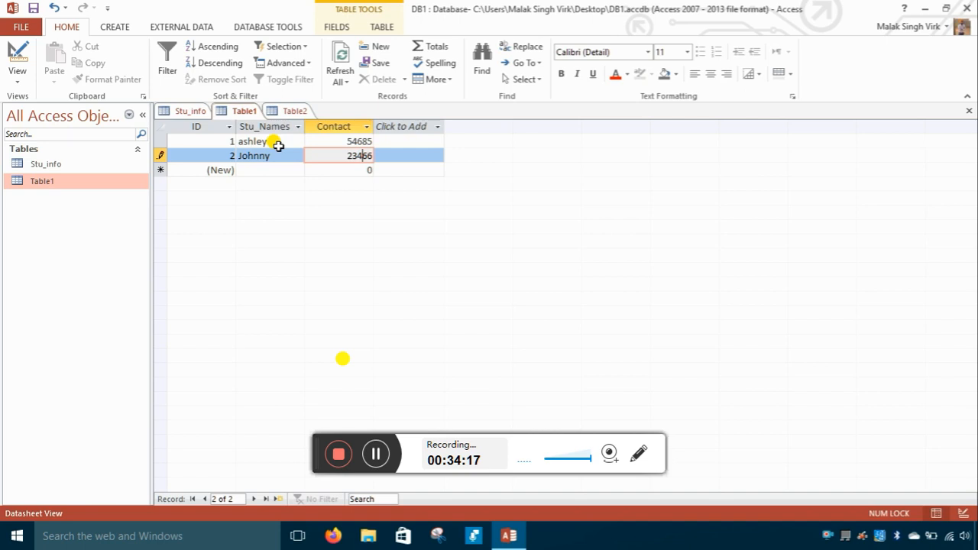
{"action": "key", "text": "shift+Tab"}
{"action": "key", "text": "shift+Tab"}
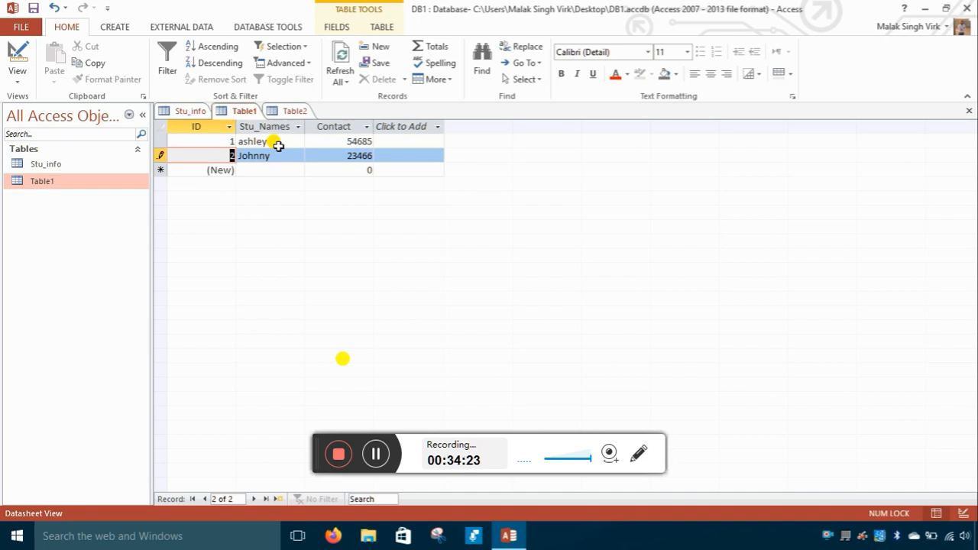
Commit the second record and check that Table2's ID field uses AutoNumber.
{"action": "left_click", "coordinate": [229, 154]}
{"action": "left_click", "coordinate": [229, 141]}
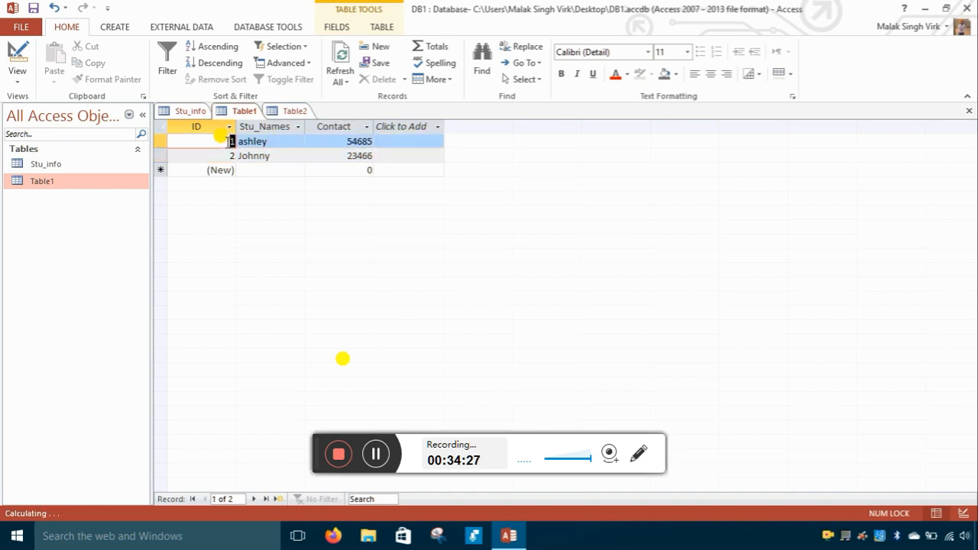
{"action": "left_click", "coordinate": [281, 111]}
{"action": "left_click_drag", "start_coordinate": [367, 139], "coordinate": [335, 140]}
{"action": "left_click", "coordinate": [246, 111]}
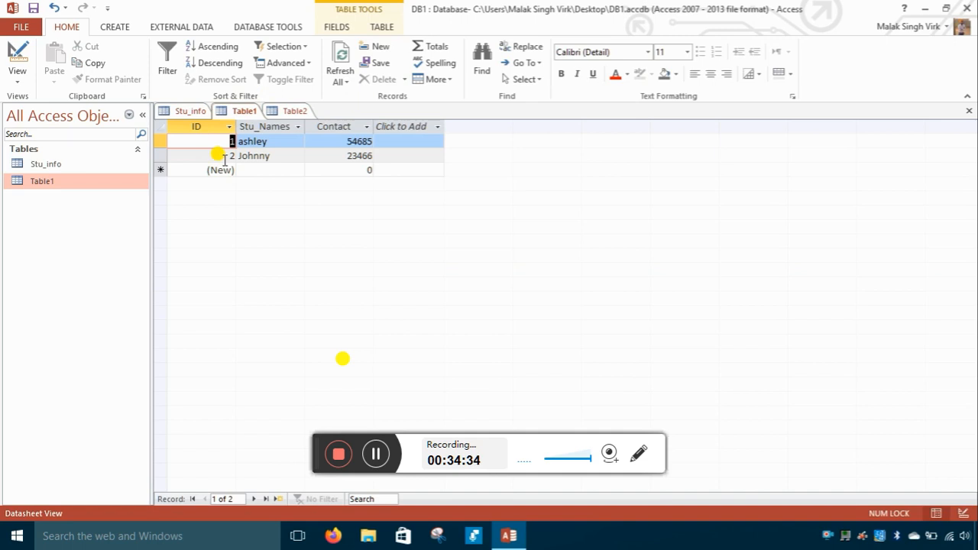
{"action": "left_click", "coordinate": [292, 112]}
{"action": "left_click_drag", "start_coordinate": [322, 140], "coordinate": [313, 137]}
{"action": "left_click", "coordinate": [242, 113]}
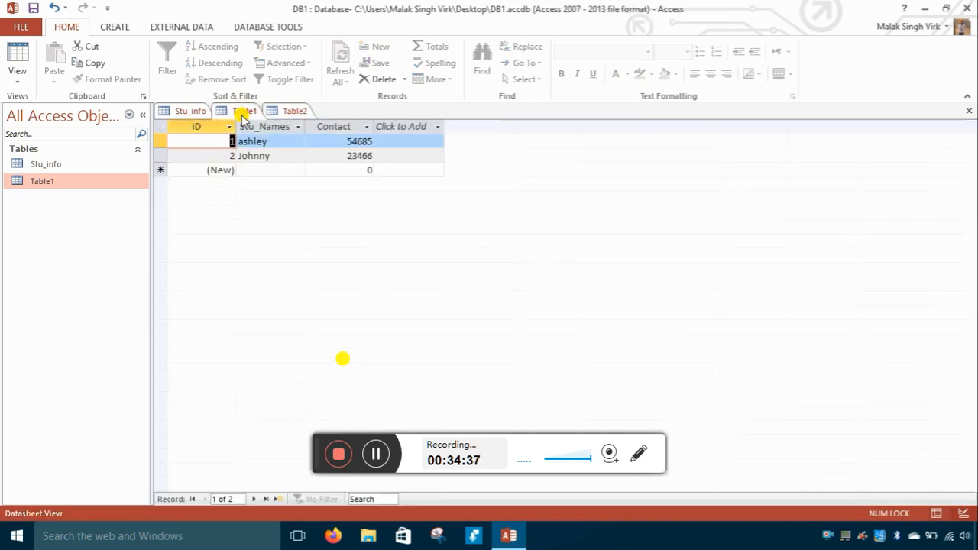
Rename Table1's ID column to SN.
{"action": "left_click", "coordinate": [208, 127]}
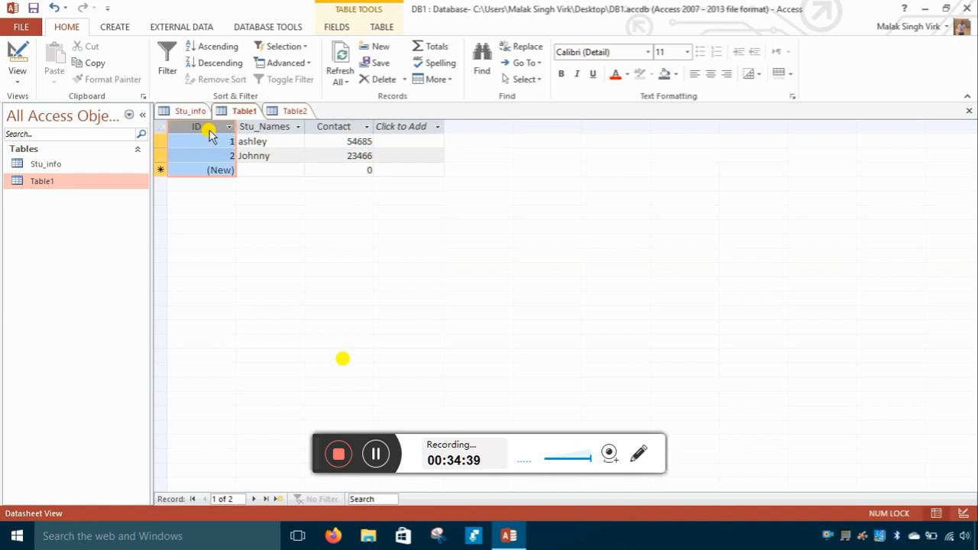
{"action": "left_click", "coordinate": [229, 127]}
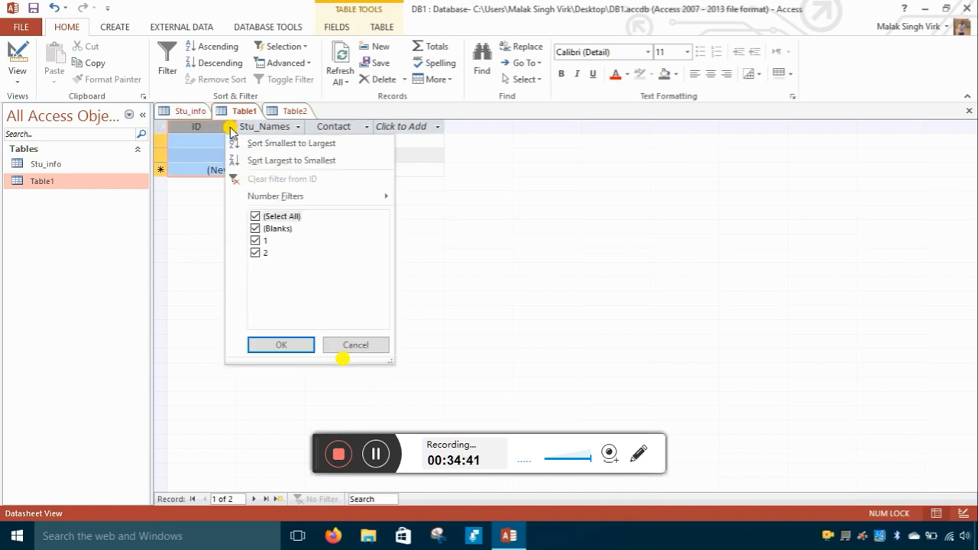
{"action": "left_click", "coordinate": [230, 128]}
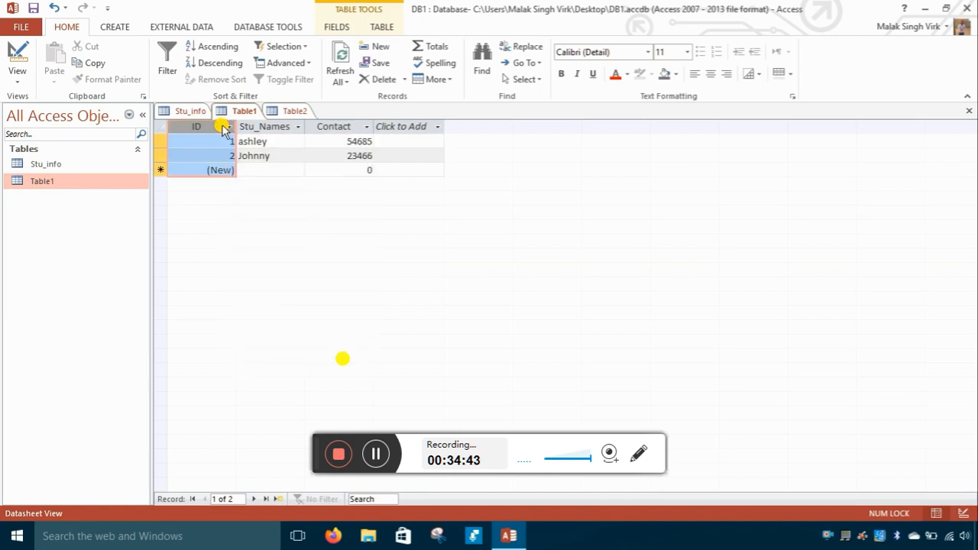
{"action": "double_click", "coordinate": [197, 128]}
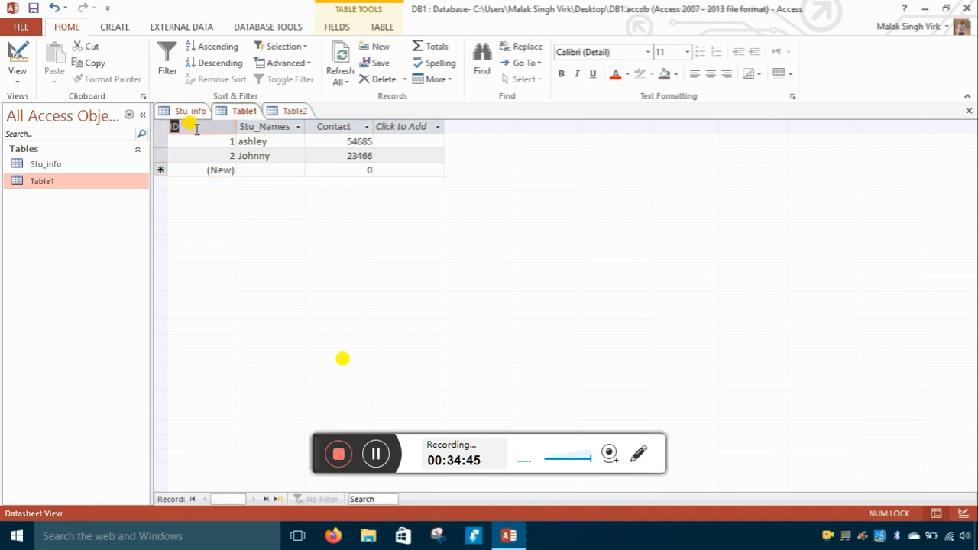
{"action": "type", "text": "SN"}
{"action": "key", "text": "Return"}
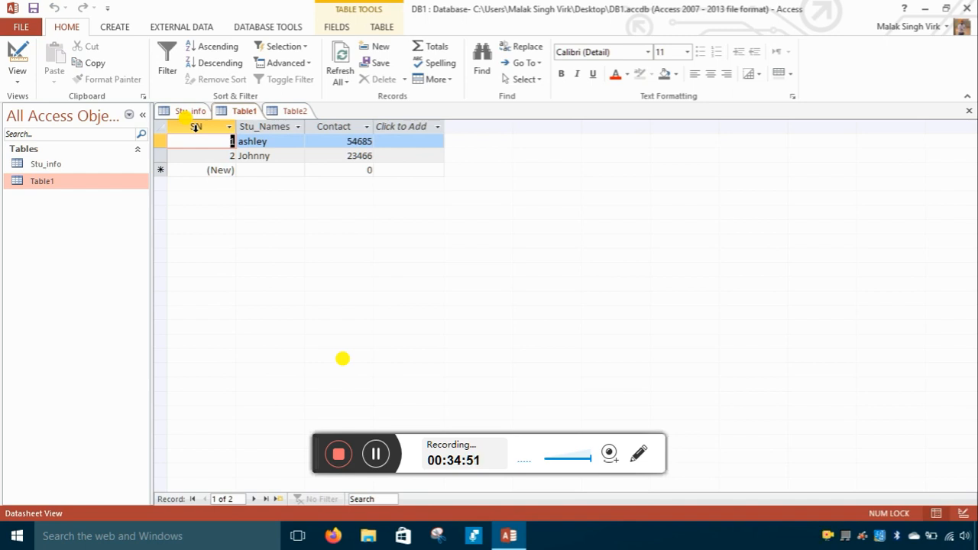
{"action": "left_click", "coordinate": [247, 127]}
Rename the Stu_Names field to Stu_Name by dropping the trailing s.
{"action": "right_click", "coordinate": [247, 130]}
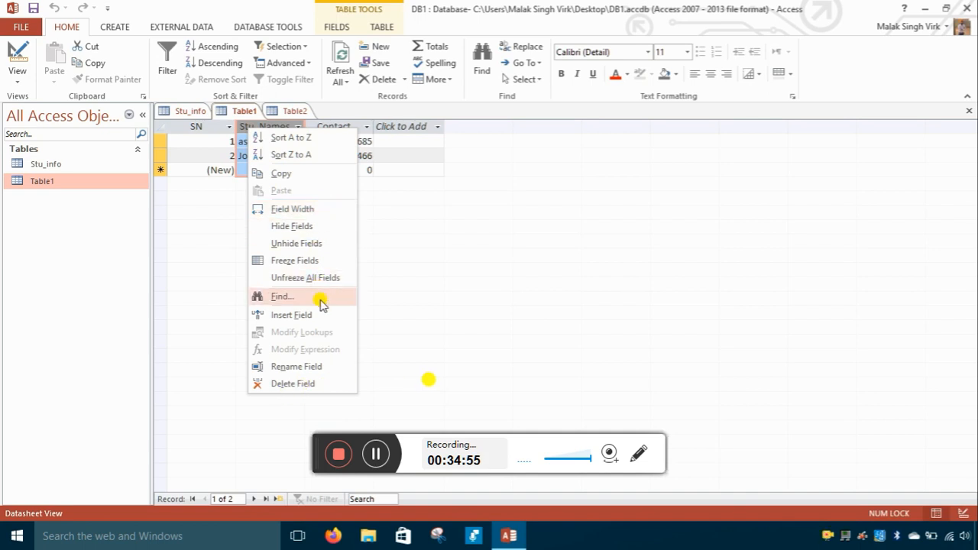
{"action": "left_click", "coordinate": [296, 366]}
{"action": "key", "text": "Return"}
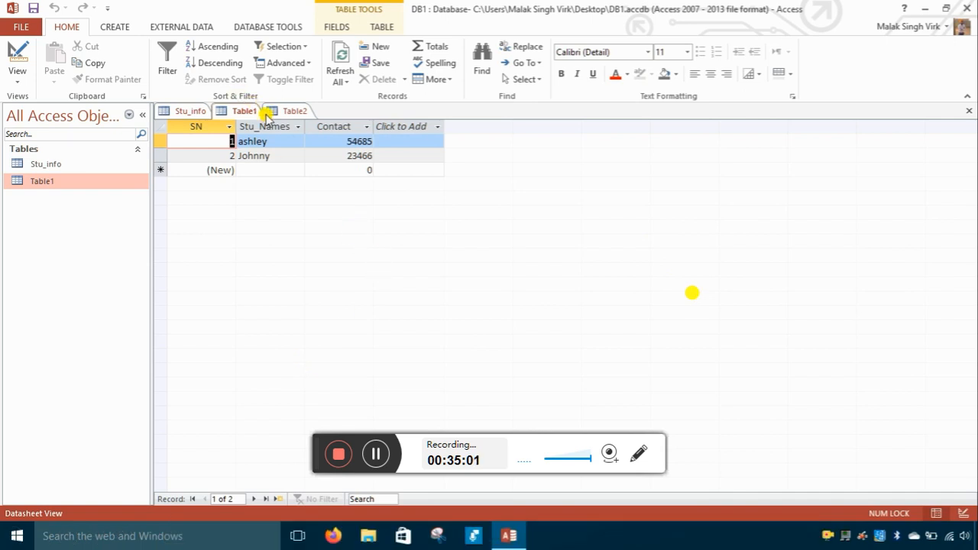
{"action": "left_click", "coordinate": [280, 130]}
{"action": "right_click", "coordinate": [280, 135]}
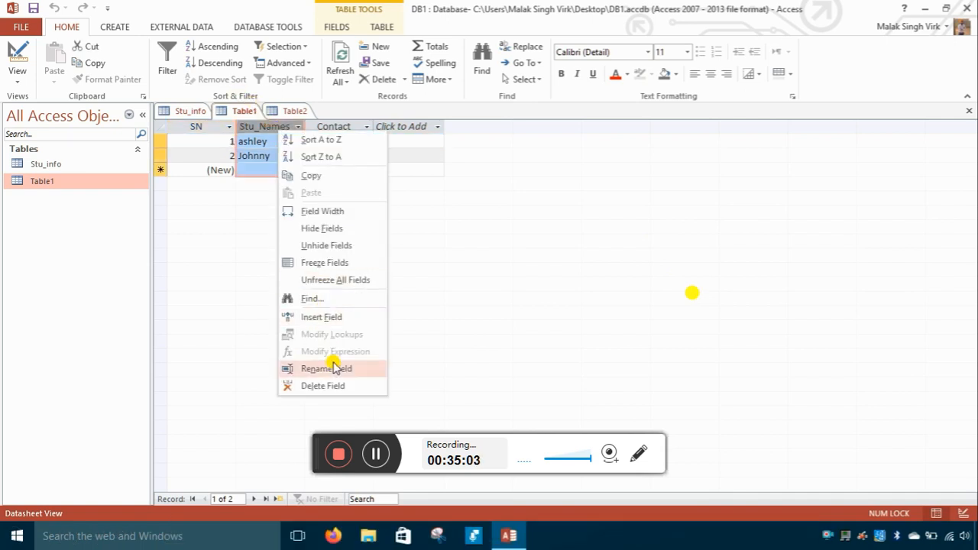
{"action": "left_click", "coordinate": [333, 367]}
{"action": "left_click", "coordinate": [295, 128]}
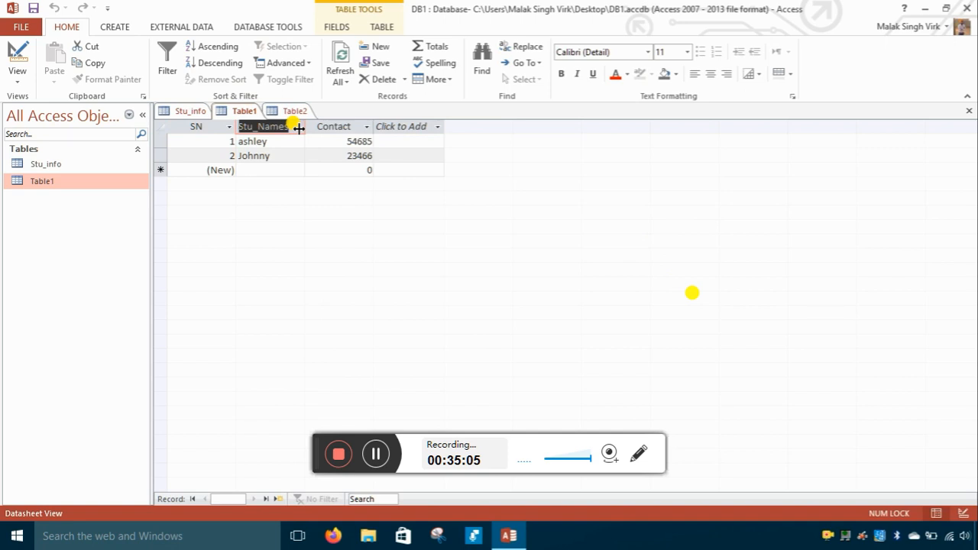
{"action": "key", "text": "Return"}
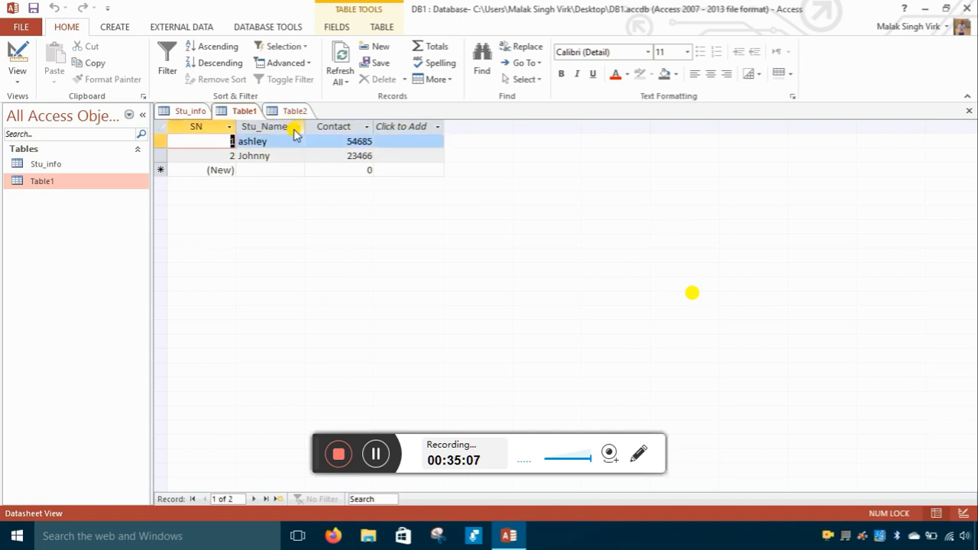
Insert a test field before Contact and rename it hjd.
{"action": "right_click", "coordinate": [353, 125]}
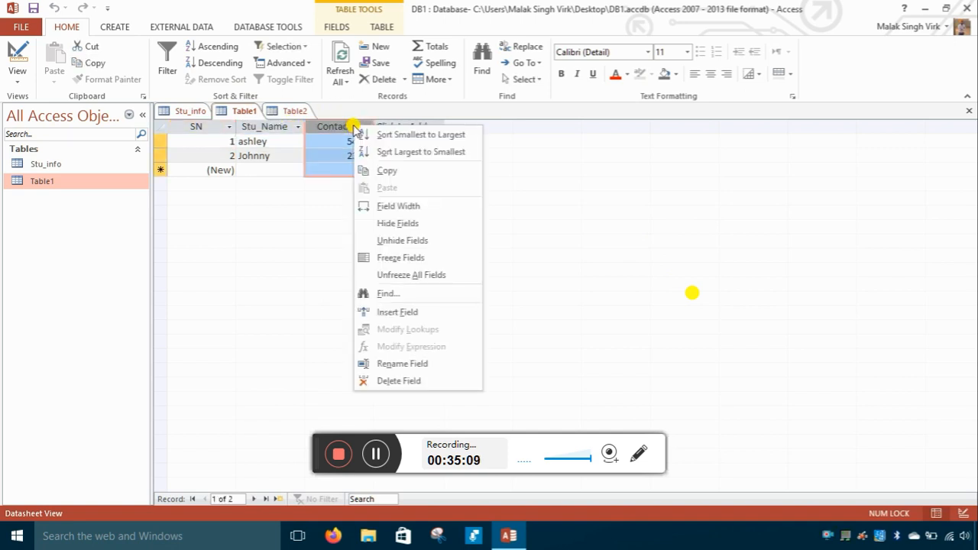
{"action": "left_click", "coordinate": [397, 312]}
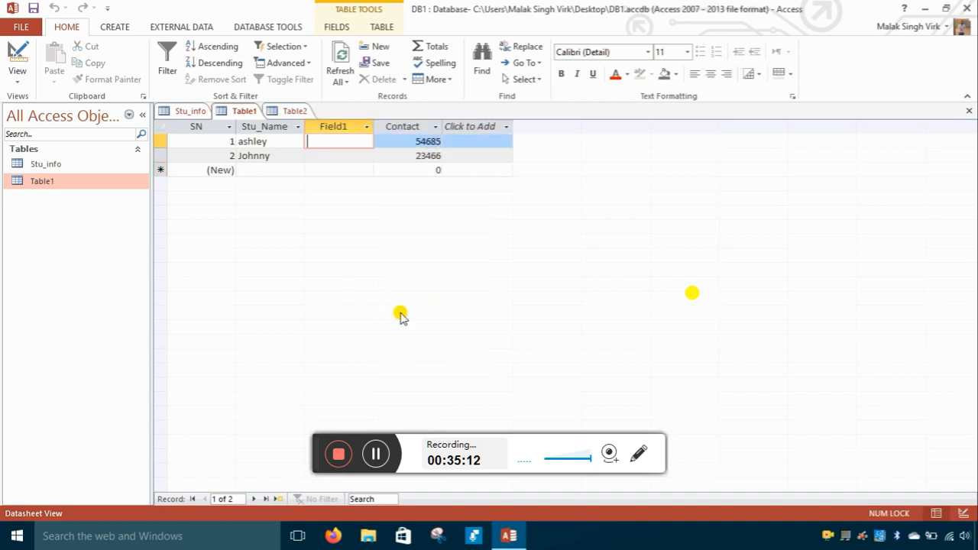
{"action": "left_click", "coordinate": [340, 127]}
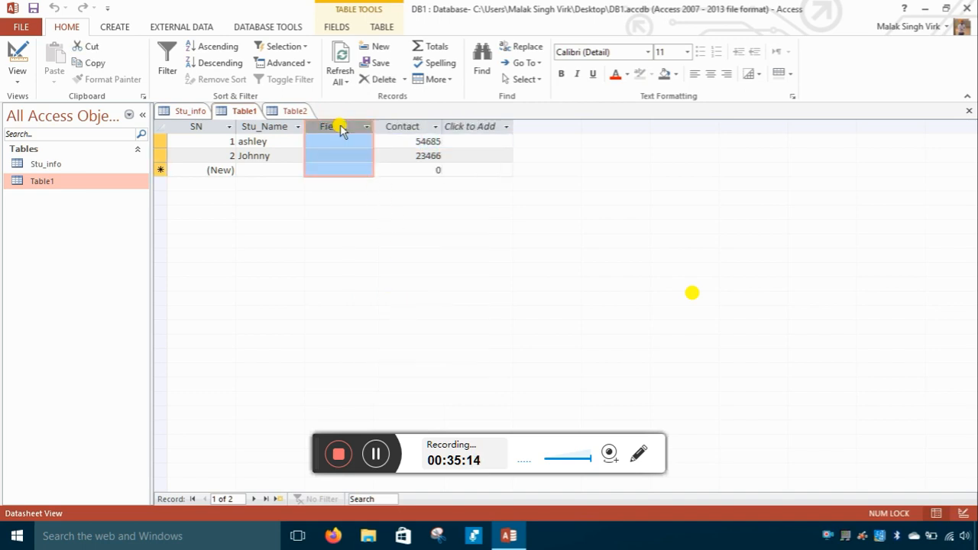
{"action": "right_click", "coordinate": [340, 128]}
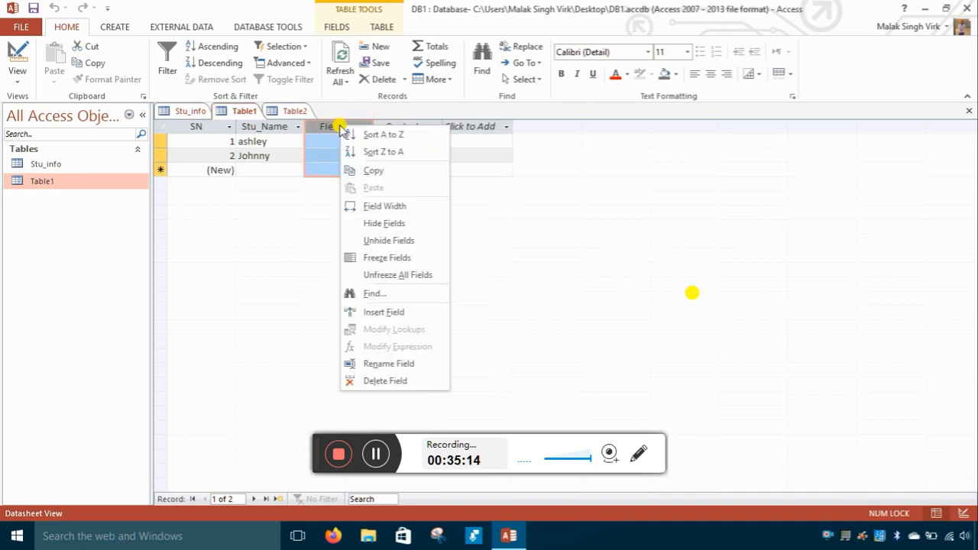
{"action": "left_click", "coordinate": [379, 362]}
{"action": "type", "text": "hjd"}
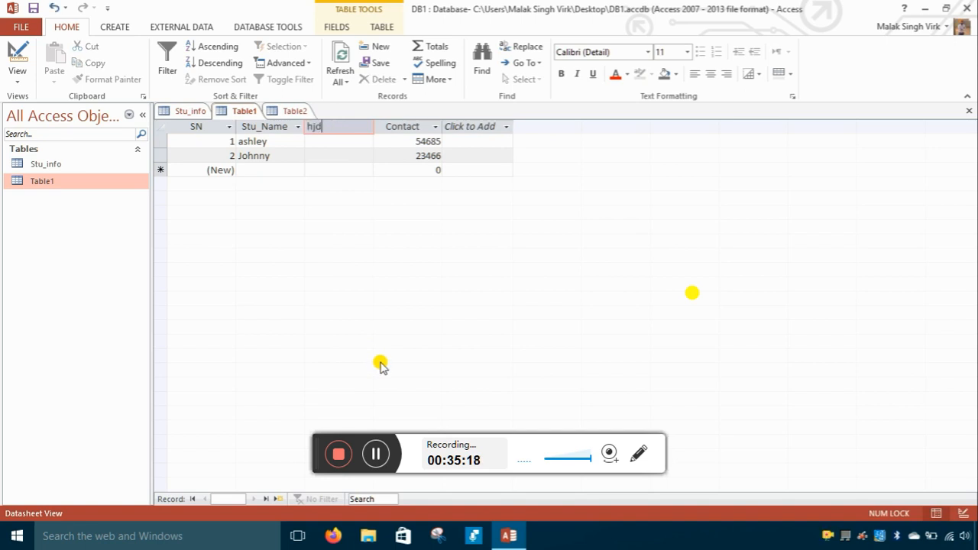
{"action": "key", "text": "Return"}
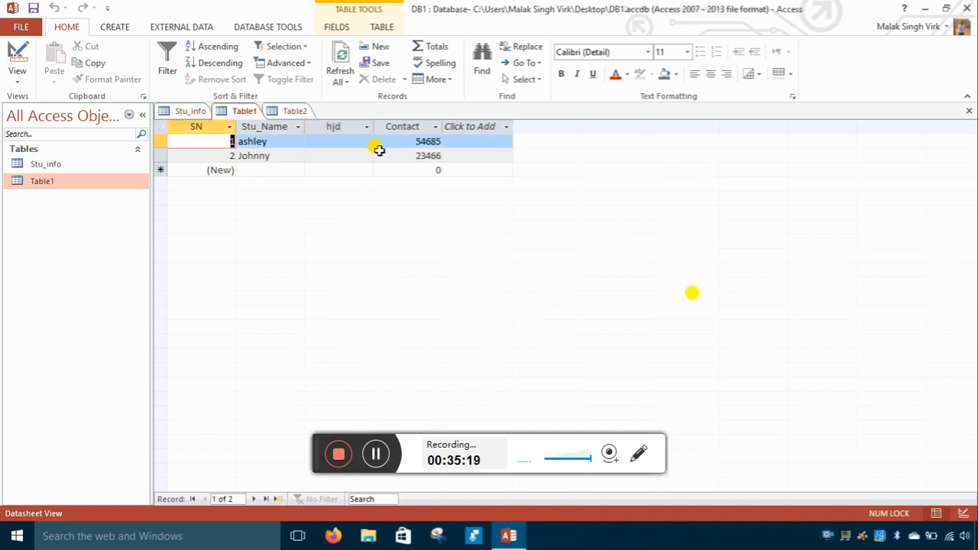
Delete the hjd field permanently from Table1.
{"action": "left_click", "coordinate": [351, 128]}
{"action": "right_click", "coordinate": [351, 130]}
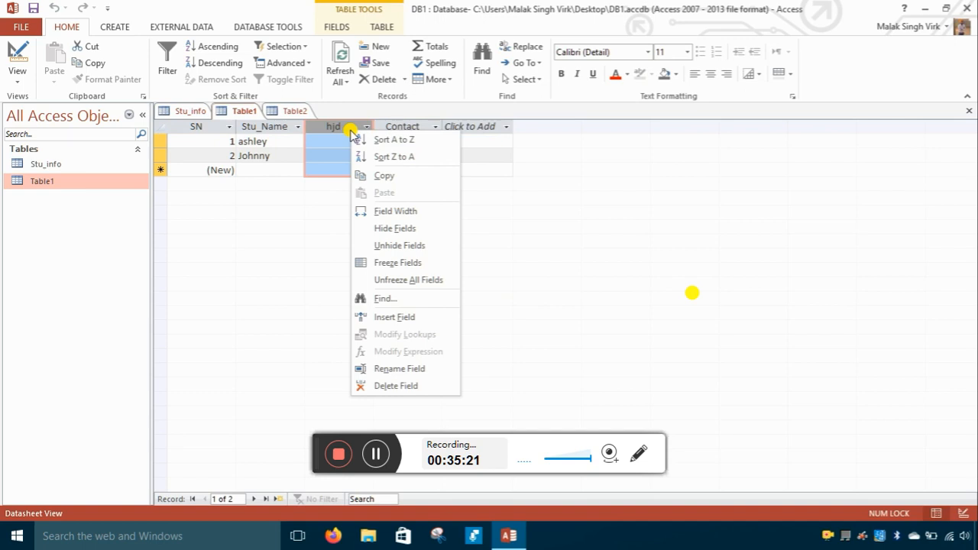
{"action": "left_click", "coordinate": [396, 385]}
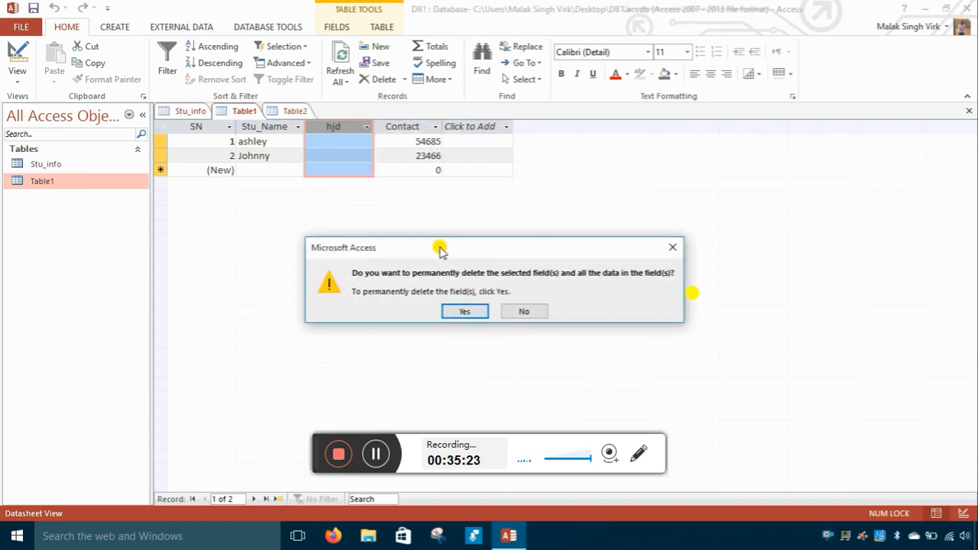
{"action": "left_click", "coordinate": [463, 310]}
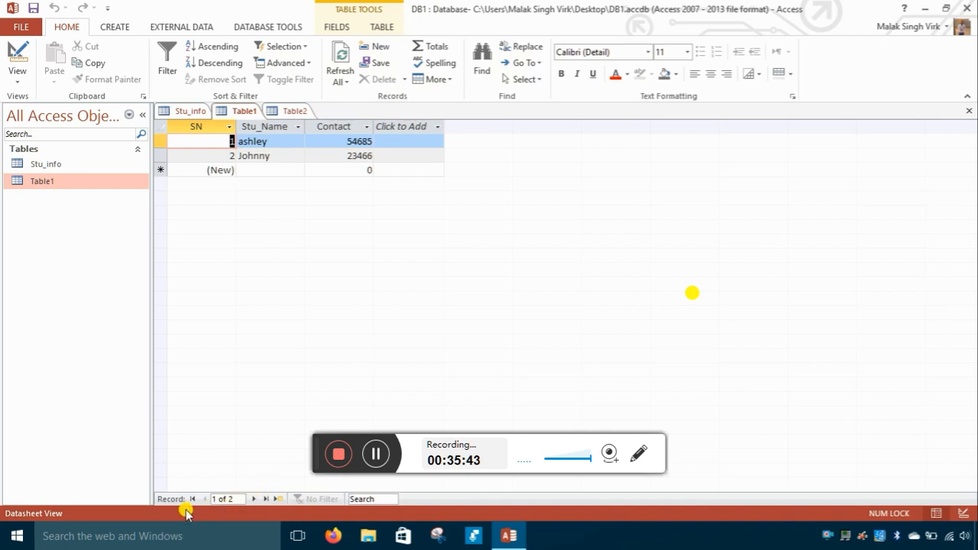
In the Stu_info table, select the John record, then step to the next record and back.
{"action": "left_click", "coordinate": [195, 122]}
{"action": "left_click", "coordinate": [191, 112]}
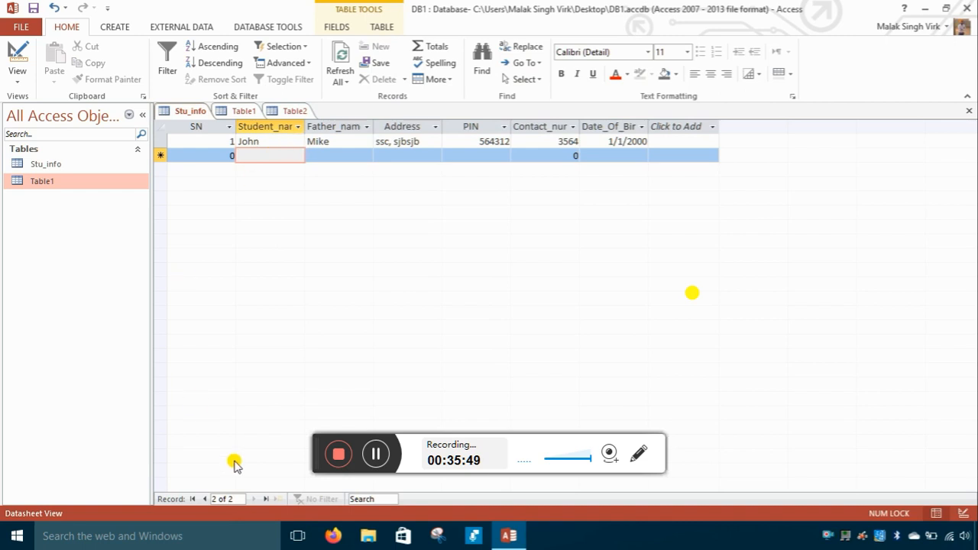
{"action": "left_click", "coordinate": [248, 140]}
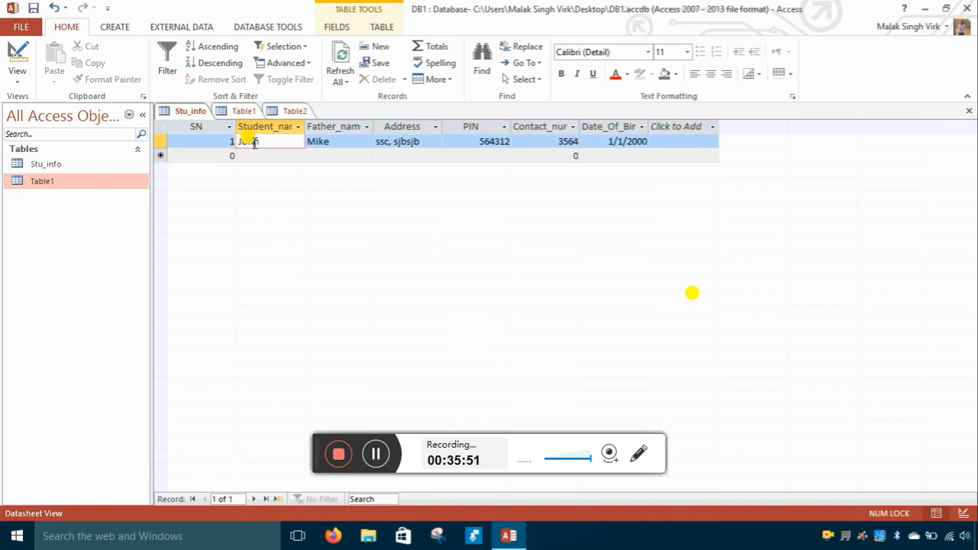
{"action": "left_click", "coordinate": [251, 499]}
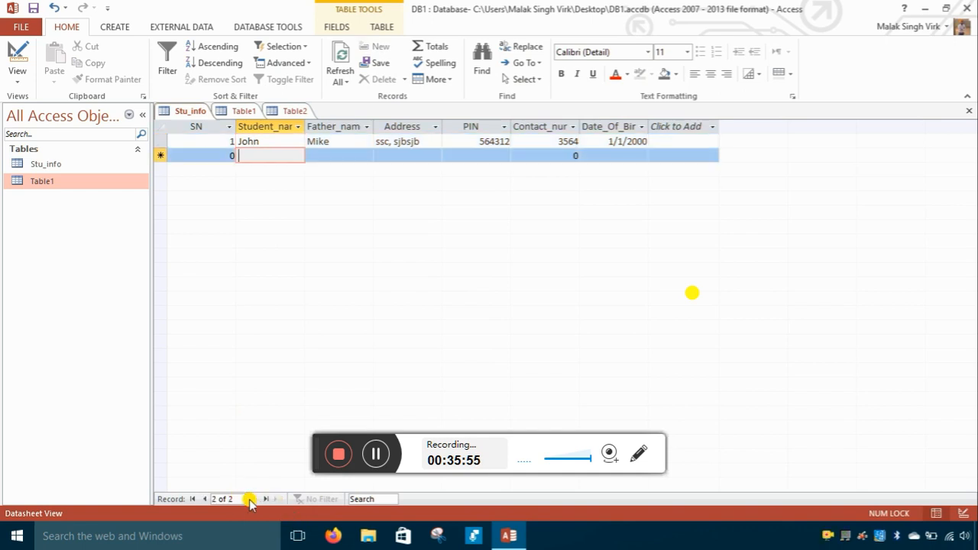
{"action": "left_click", "coordinate": [204, 499]}
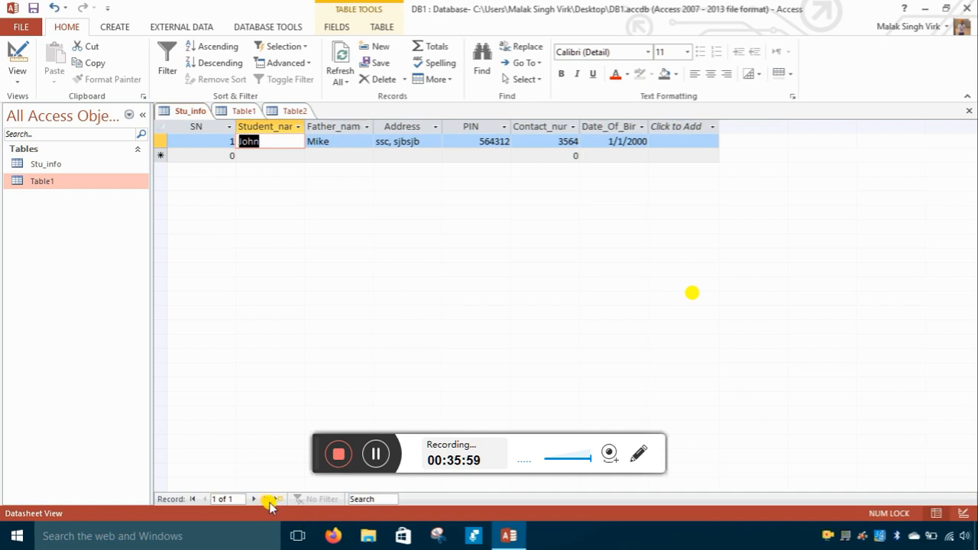
Start a new record with SN 2 and move across its fields.
{"action": "left_click", "coordinate": [216, 155]}
{"action": "type", "text": "2"}
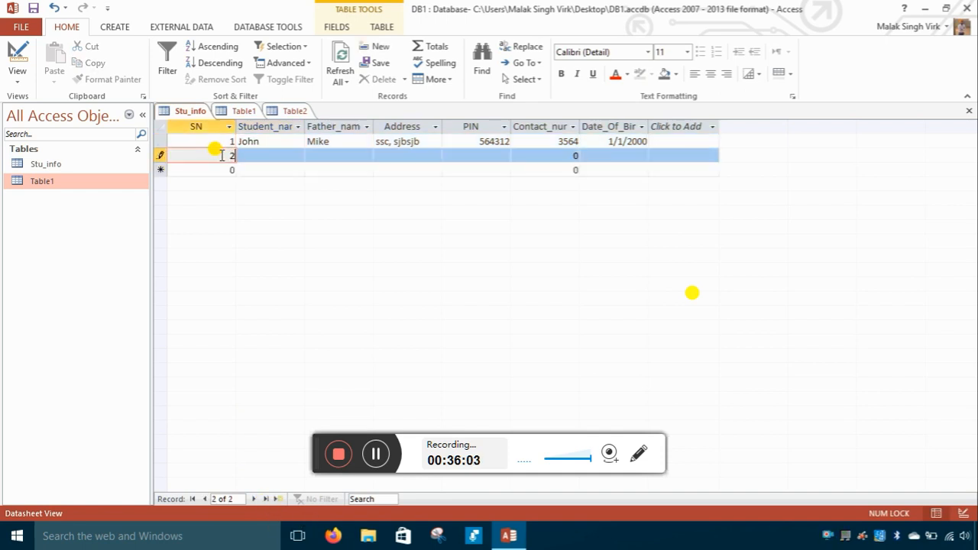
{"action": "key", "text": "Return"}
{"action": "key", "text": "Return"}
{"action": "key", "text": "Tab"}
{"action": "key", "text": "Tab"}
{"action": "key", "text": "shift+Tab"}
{"action": "key", "text": "Tab"}
{"action": "key", "text": "Tab"}
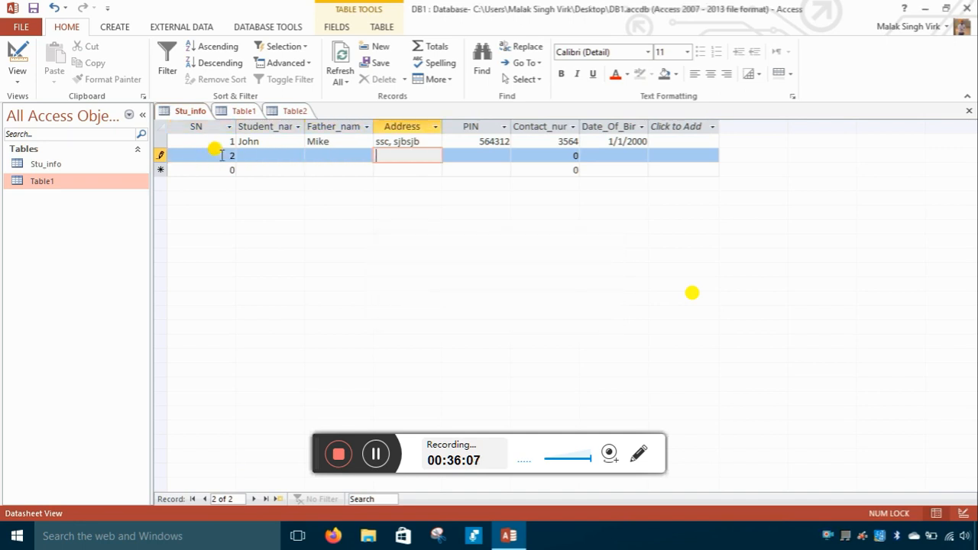
{"action": "key", "text": "Tab"}
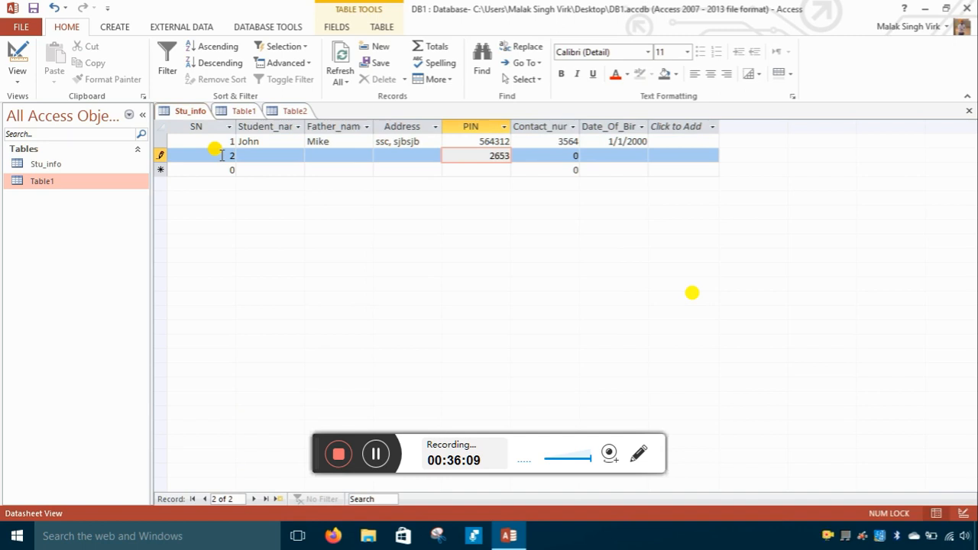
{"action": "key", "text": "Down"}
{"action": "type", "text": "48745"}
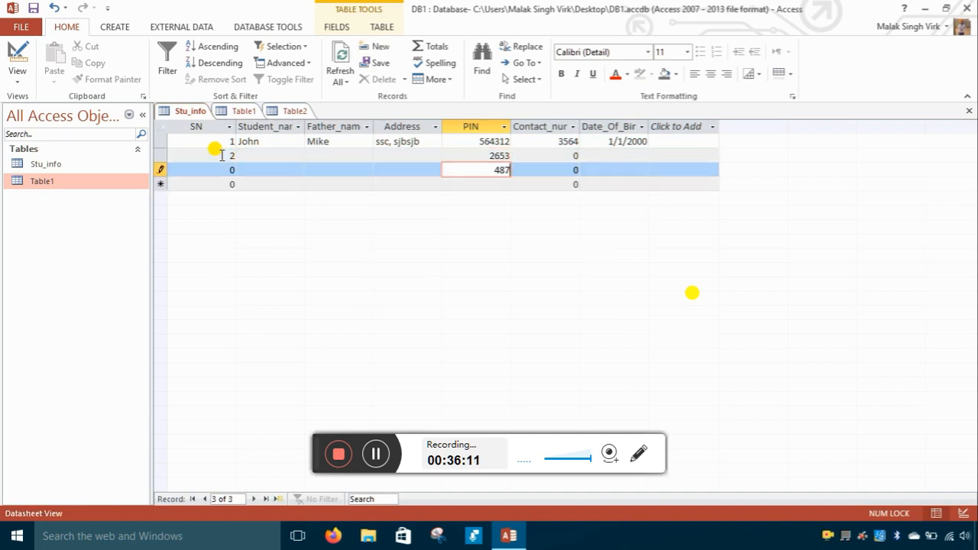
{"action": "key", "text": "shift+Tab"}
{"action": "key", "text": "shift+Tab"}
{"action": "key", "text": "shift+Tab"}
{"action": "key", "text": "shift+Tab"}
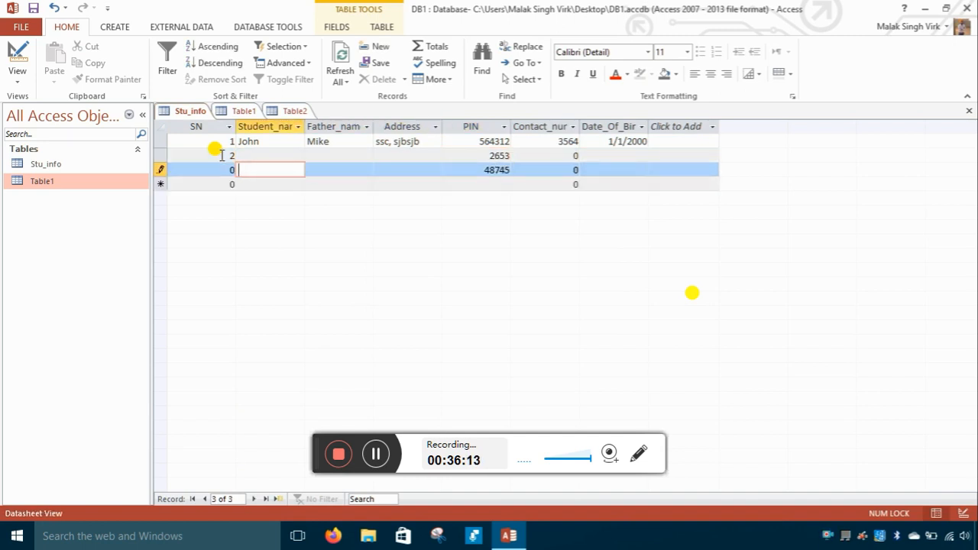
{"action": "type", "text": "3"}
{"action": "key", "text": "Down"}
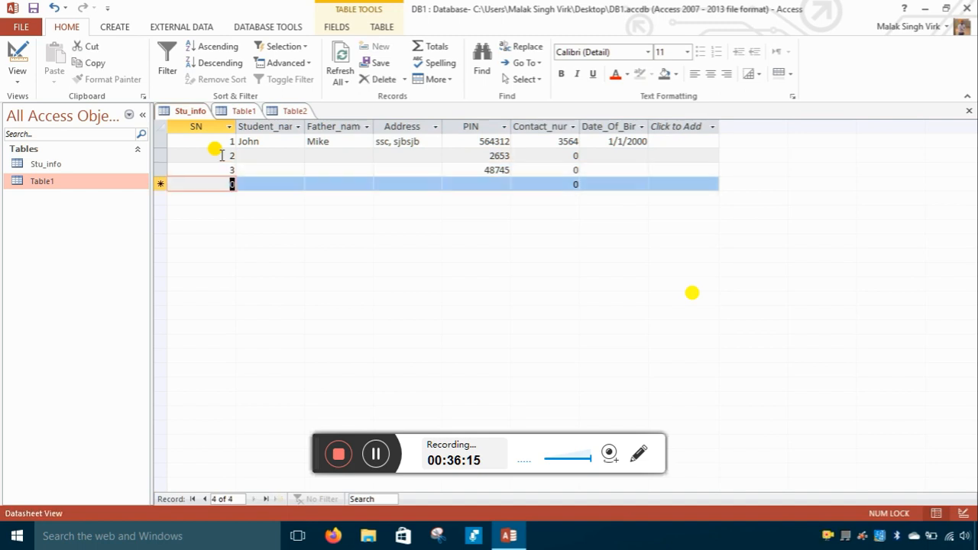
{"action": "type", "text": "4"}
{"action": "key", "text": "Tab"}
{"action": "key", "text": "Tab"}
{"action": "key", "text": "Tab"}
{"action": "key", "text": "Tab"}
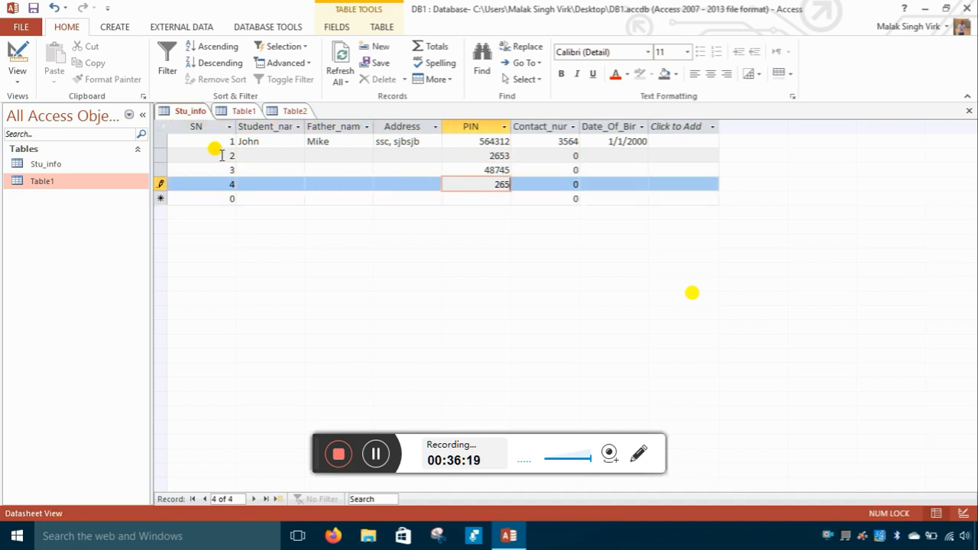
{"action": "key", "text": "shift+Tab"}
{"action": "key", "text": "shift+Tab"}
{"action": "key", "text": "shift+Tab"}
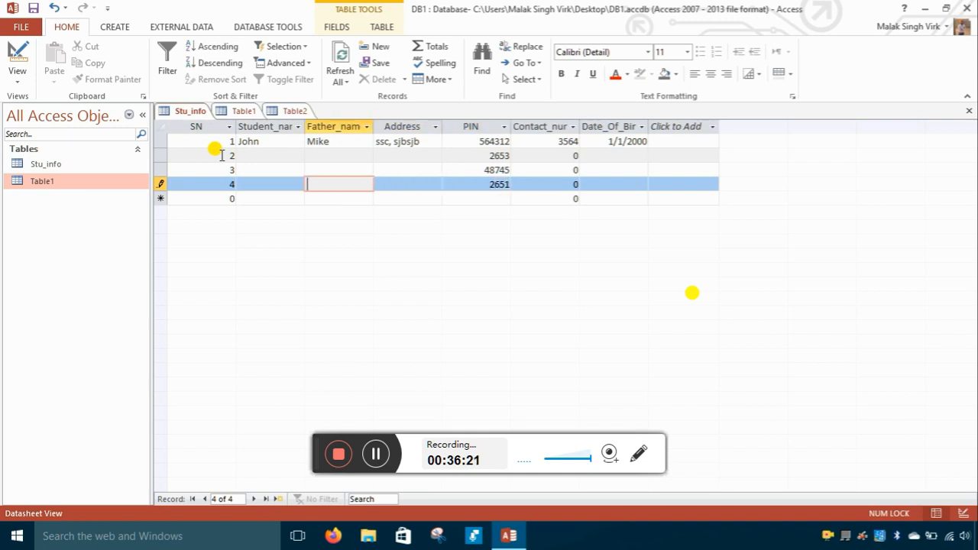
{"action": "key", "text": "Up"}
{"action": "key", "text": "Up"}
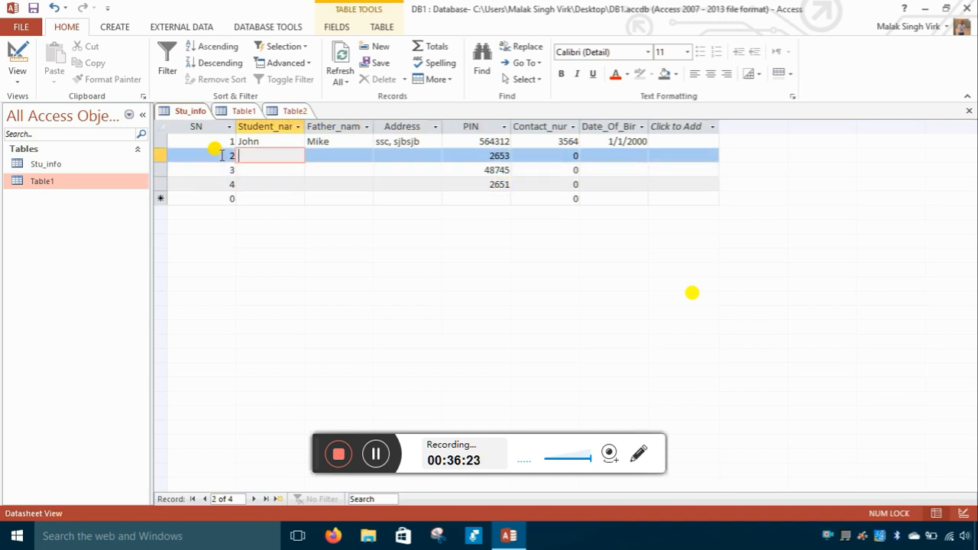
Enter student names kjsgk, fhjfgj and fgnfgb for records 2, 3 and 4.
{"action": "type", "text": "kjsgk"}
{"action": "key", "text": "Down"}
{"action": "type", "text": "fhjfgj"}
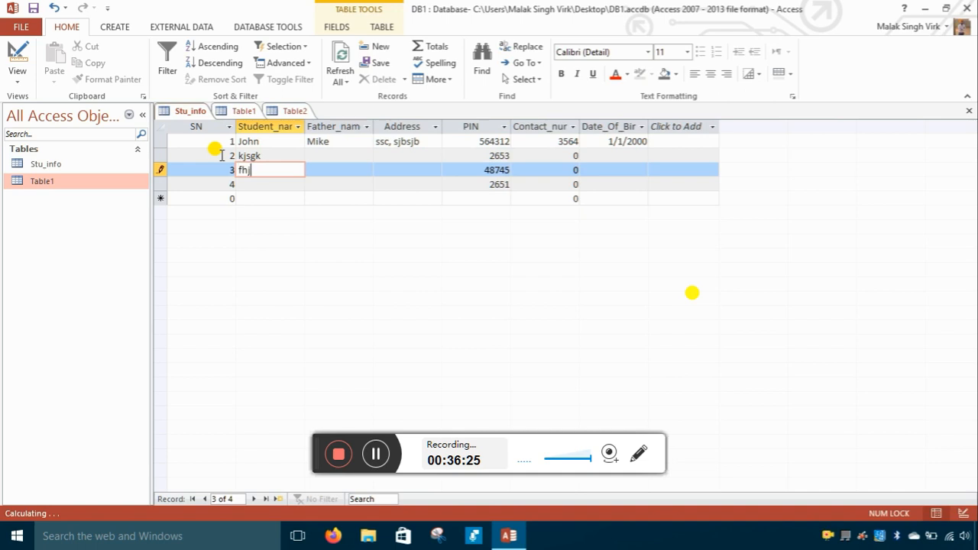
{"action": "key", "text": "Down"}
{"action": "type", "text": "fgnfgb"}
Fill the Father_name column with df, dfb, cvbcvb and vbcb.
{"action": "key", "text": "Tab"}
{"action": "key", "text": "Up"}
{"action": "type", "text": "df"}
{"action": "key", "text": "Up"}
{"action": "key", "text": "Up"}
{"action": "type", "text": "dfb"}
{"action": "key", "text": "Down"}
{"action": "type", "text": "cvbcvb"}
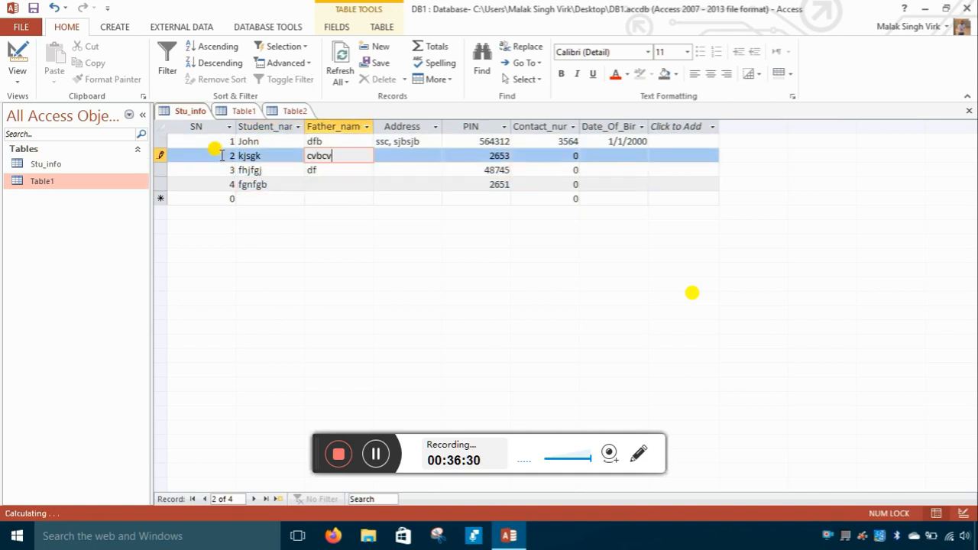
{"action": "key", "text": "Down"}
{"action": "key", "text": "Down"}
{"action": "type", "text": "vbcb"}
{"action": "key", "text": "Down"}
{"action": "key", "text": "Tab"}
Enter contact numbers 34525, 25456 and 24632 for records 2, 3 and 4.
{"action": "key", "text": "Up"}
{"action": "key", "text": "Up"}
{"action": "key", "text": "Up"}
{"action": "key", "text": "Tab"}
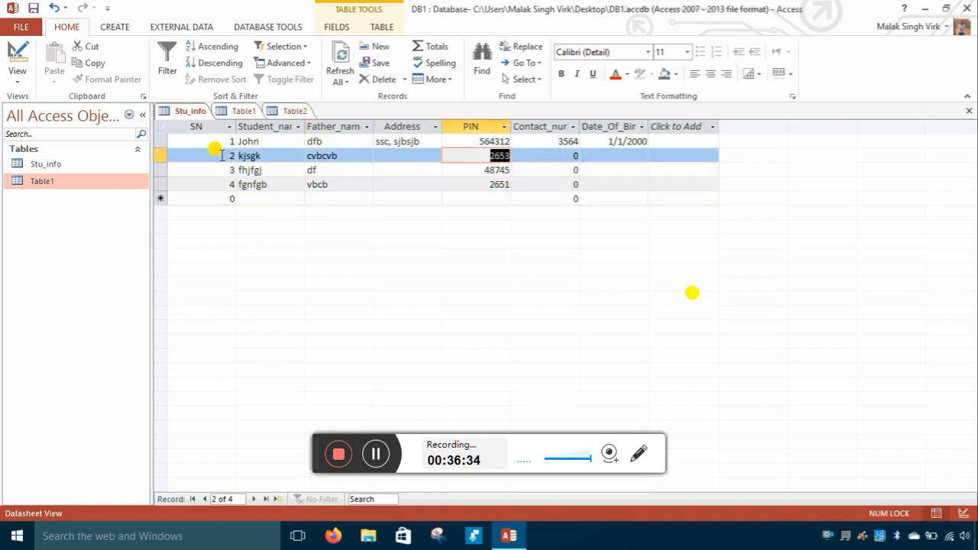
{"action": "key", "text": "Tab"}
{"action": "type", "text": "34525"}
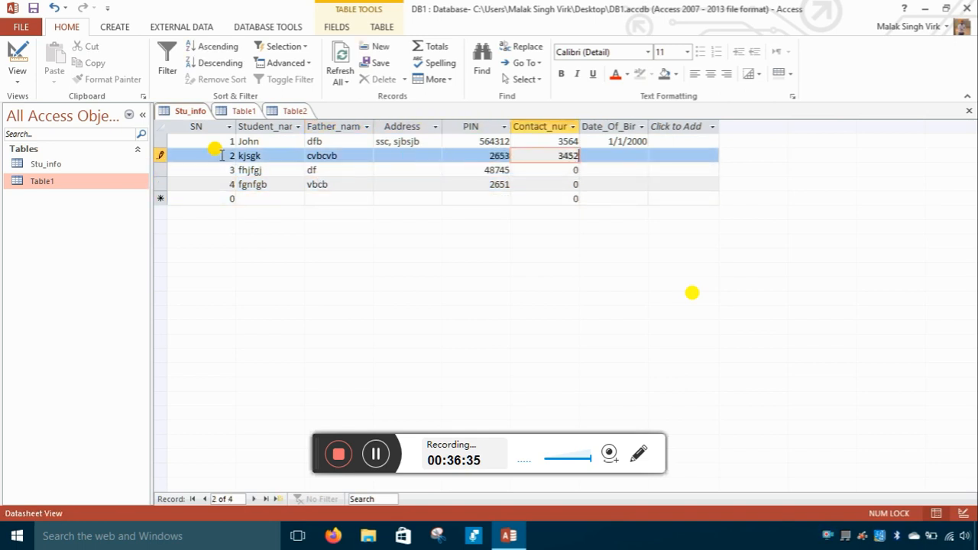
{"action": "key", "text": "Down"}
{"action": "type", "text": "25456"}
{"action": "key", "text": "Down"}
{"action": "type", "text": "246"}
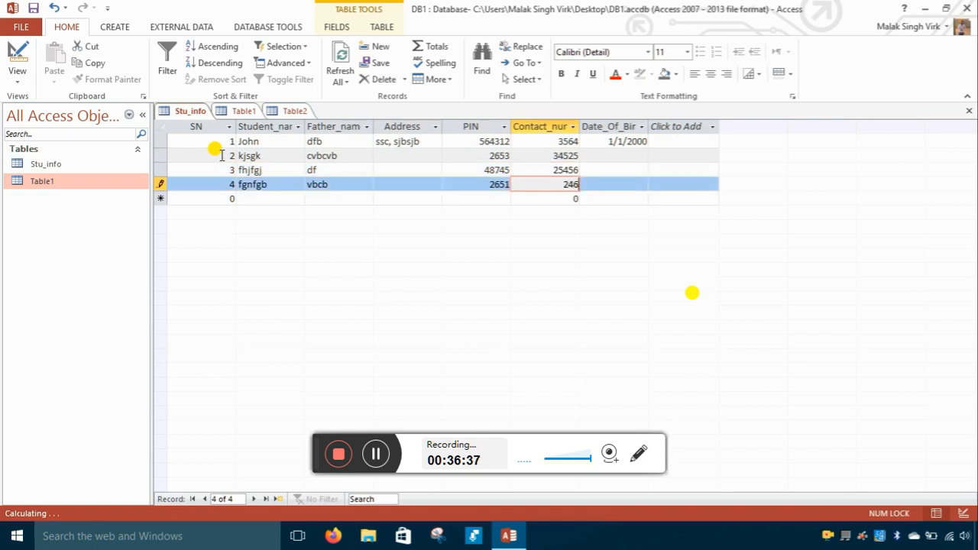
{"action": "type", "text": "32"}
{"action": "key", "text": "Tab"}
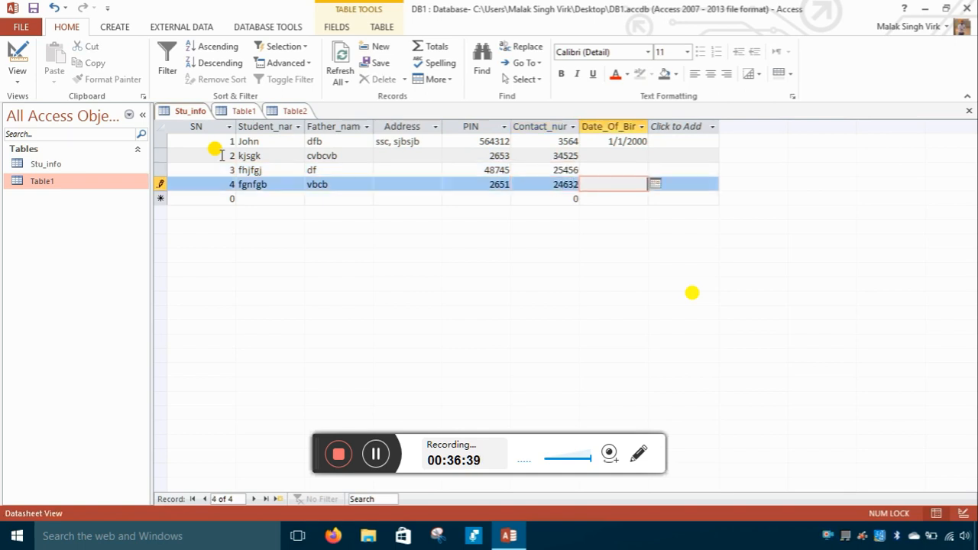
{"action": "key", "text": "Up"}
{"action": "key", "text": "Up"}
{"action": "key", "text": "Up"}
{"action": "key", "text": "Down"}
{"action": "left_click", "coordinate": [222, 155]}
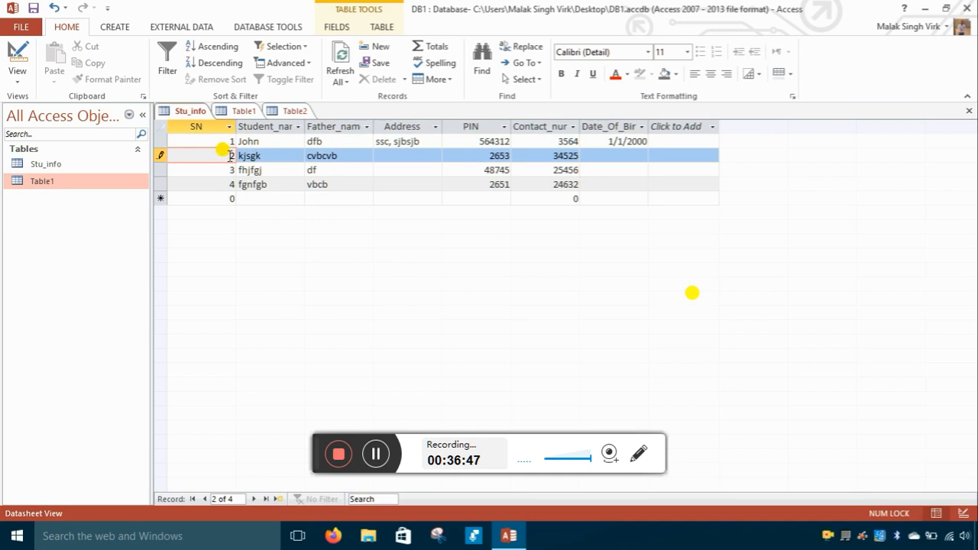
Type birth dates 2/2/89, 6/6/92 and 12/6/2010 into records 2, 3 and 4.
{"action": "left_click", "coordinate": [607, 155]}
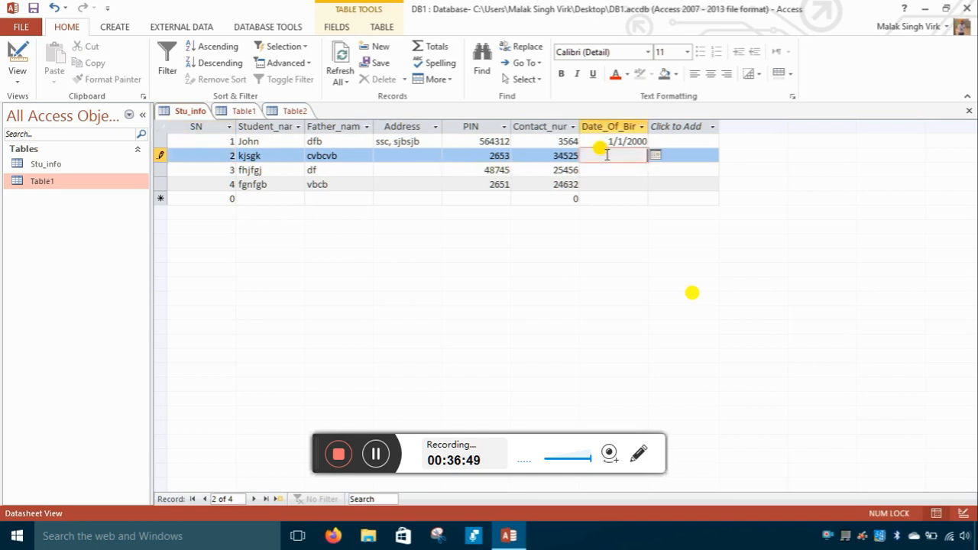
{"action": "type", "text": "2/2/89"}
{"action": "key", "text": "Down"}
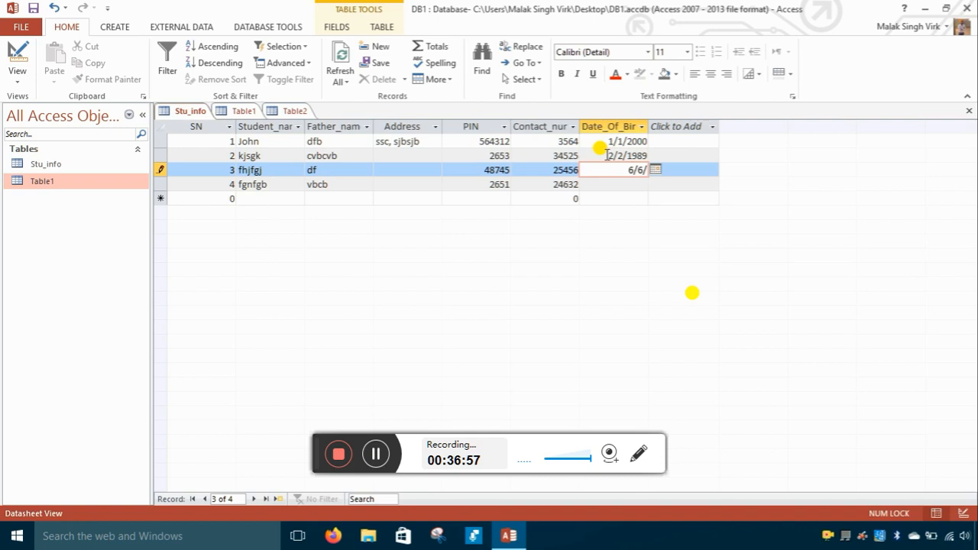
{"action": "type", "text": "6/6/92"}
{"action": "key", "text": "Down"}
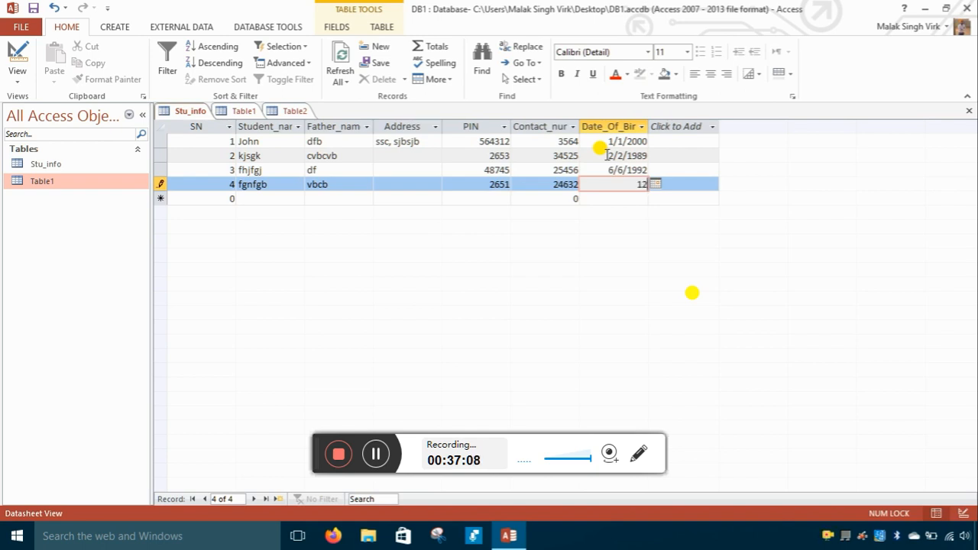
{"action": "type", "text": "12/6/2010"}
{"action": "key", "text": "Up"}
{"action": "key", "text": "Down"}
{"action": "key", "text": "Left"}
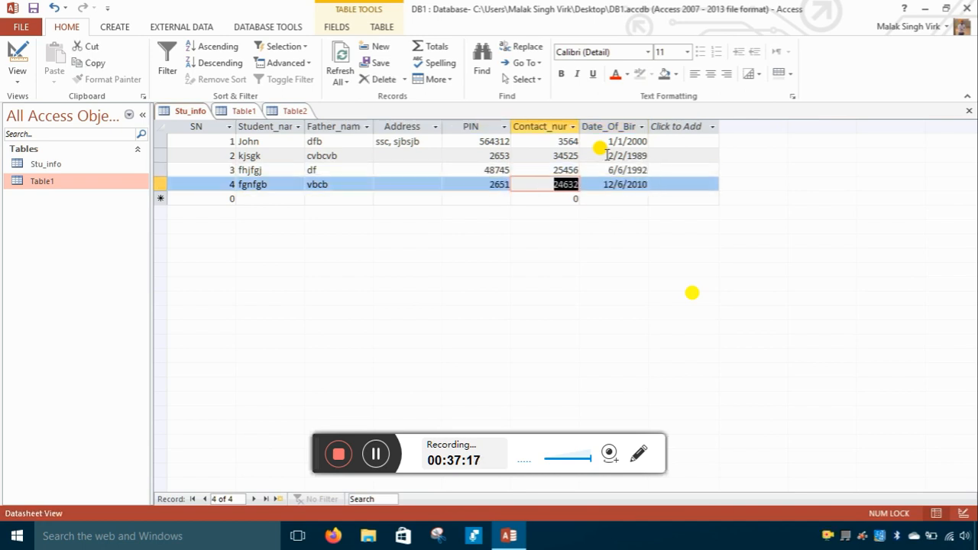
{"action": "key", "text": "Right"}
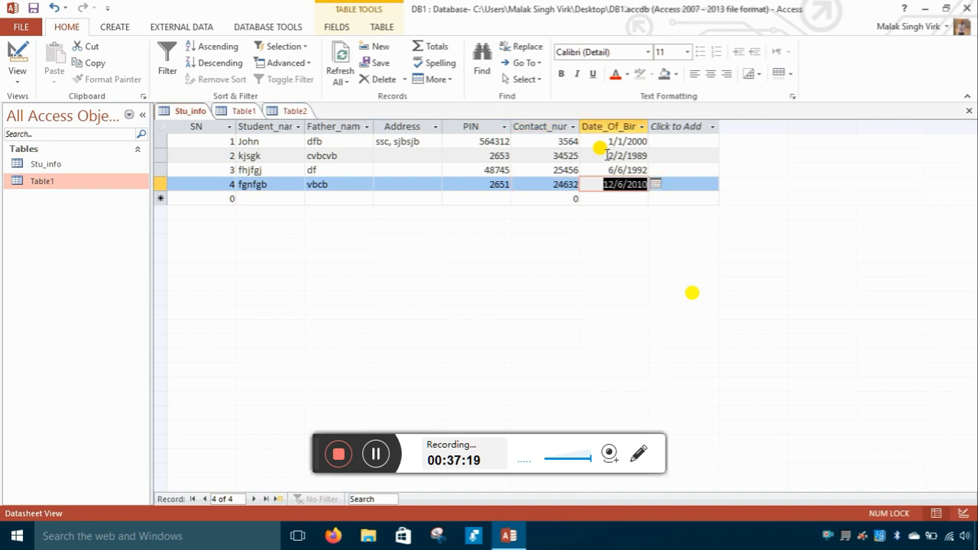
{"action": "key", "text": "Left"}
{"action": "key", "text": "Left"}
{"action": "key", "text": "Left"}
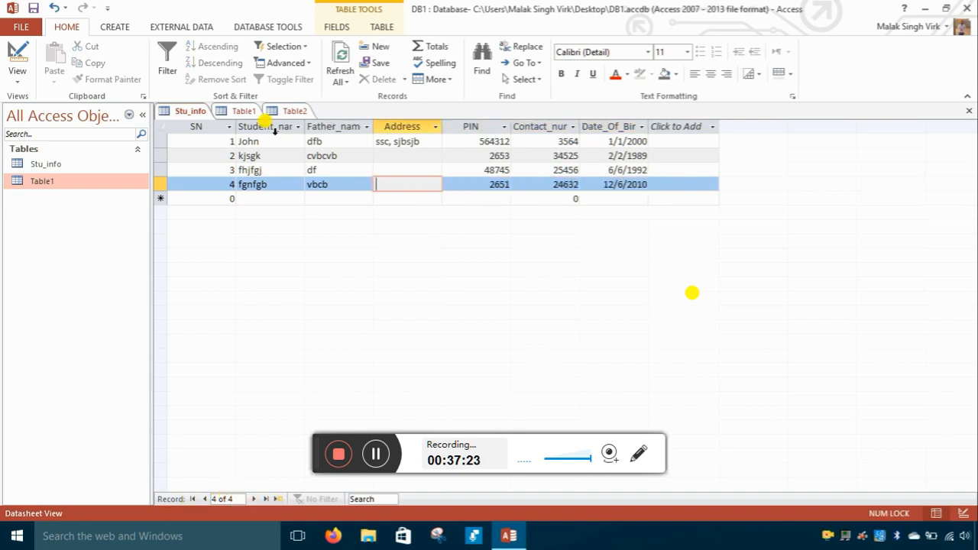
Navigate from the new blank record back to the first, jump to the last, then back to the first.
{"action": "left_click", "coordinate": [257, 499]}
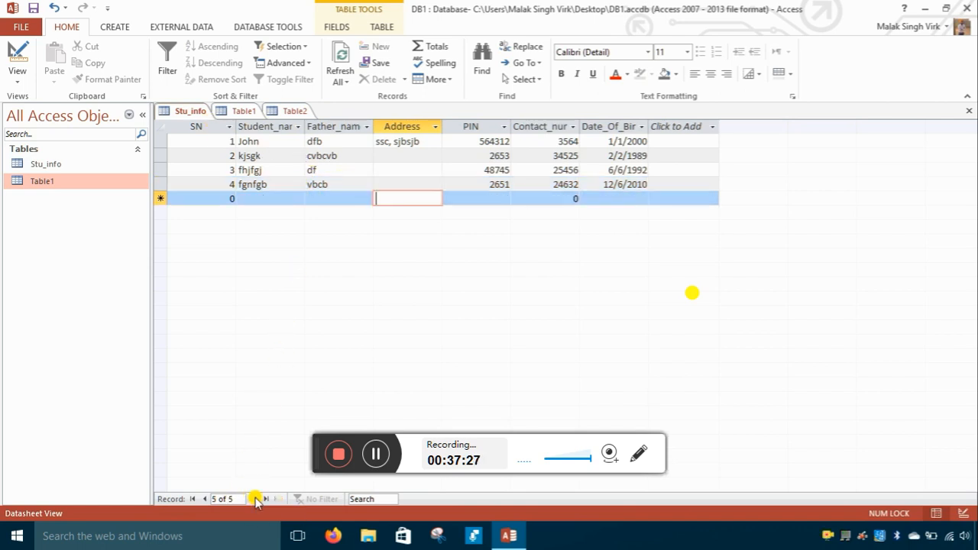
{"action": "left_click", "coordinate": [204, 499]}
{"action": "left_click", "coordinate": [204, 499]}
{"action": "left_click", "coordinate": [204, 499]}
{"action": "left_click", "coordinate": [204, 499]}
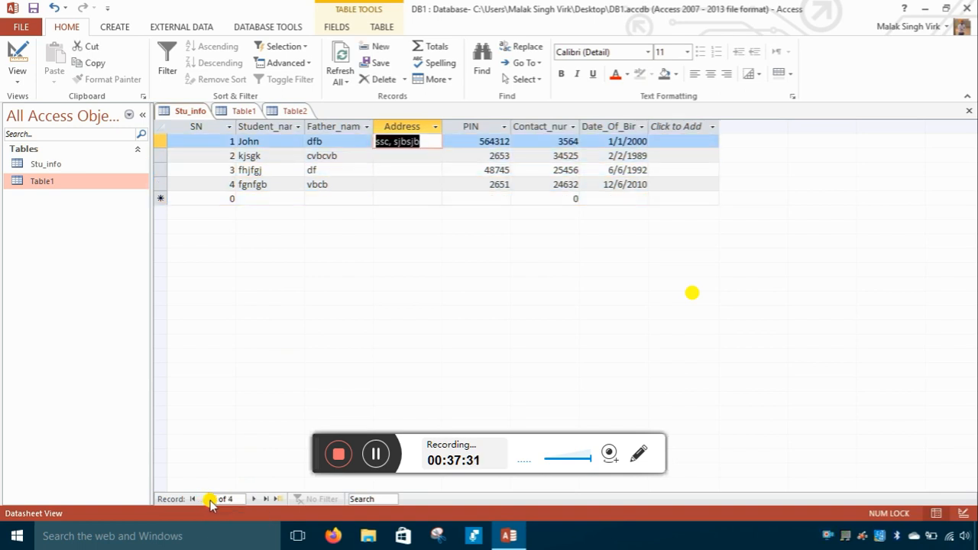
{"action": "left_click", "coordinate": [265, 499]}
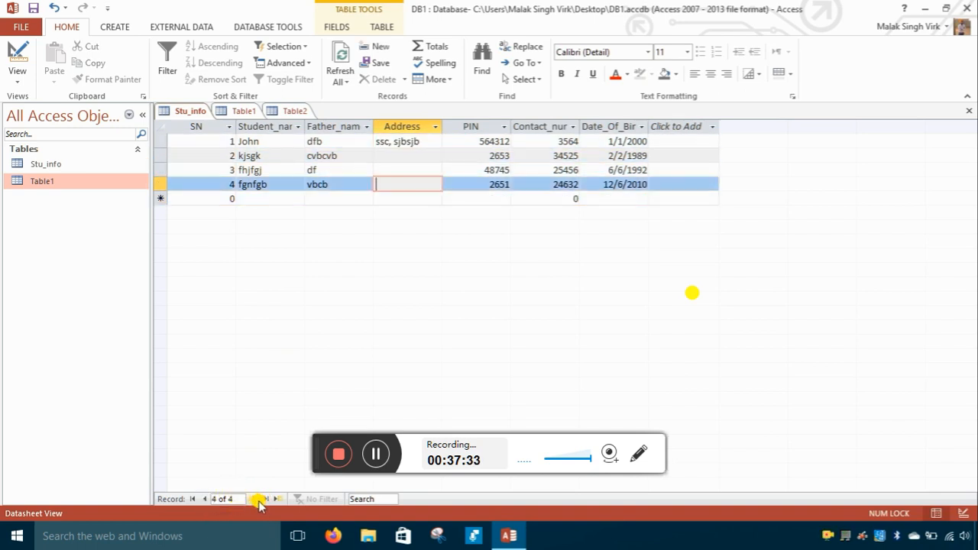
{"action": "left_click", "coordinate": [192, 499]}
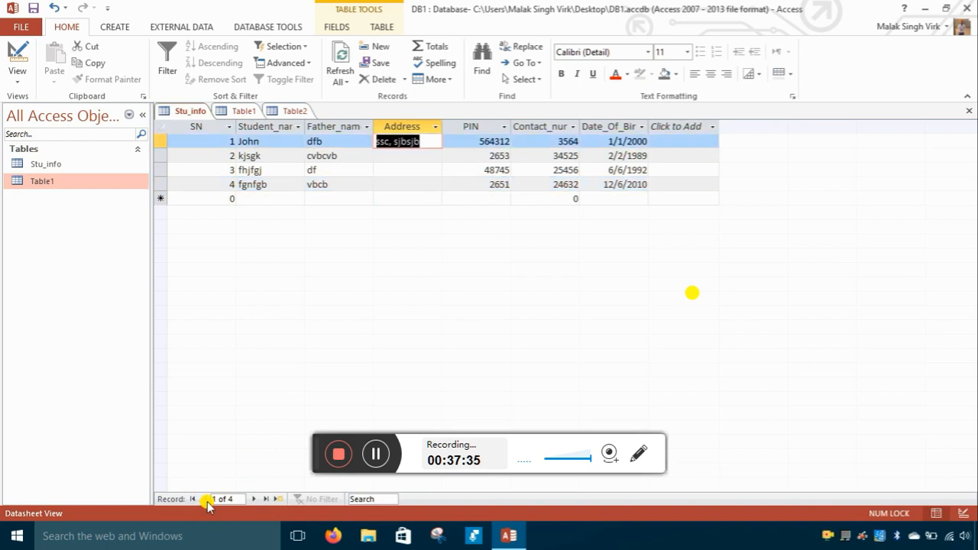
{"action": "left_click", "coordinate": [362, 499]}
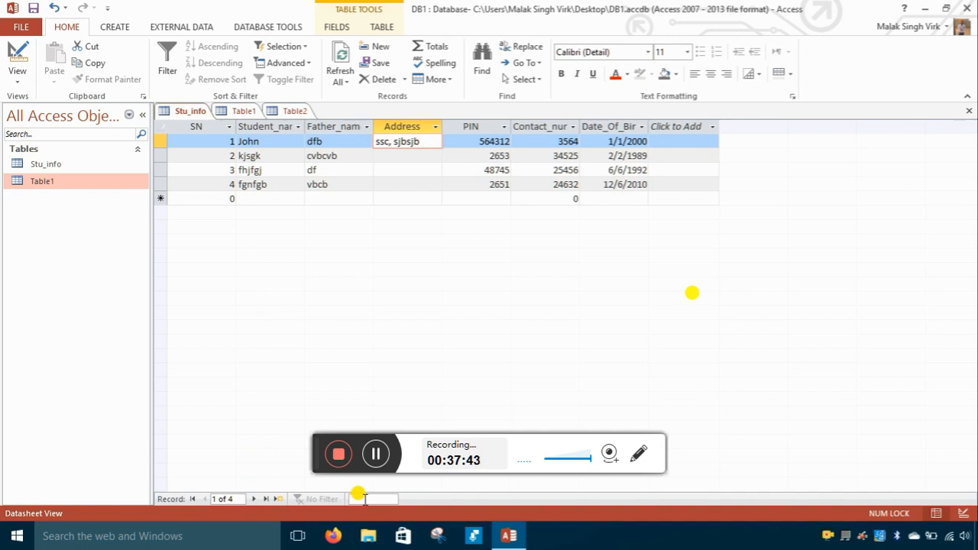
Search the records for 24632, then for the letter b, stepping to the next matches.
{"action": "type", "text": "245"}
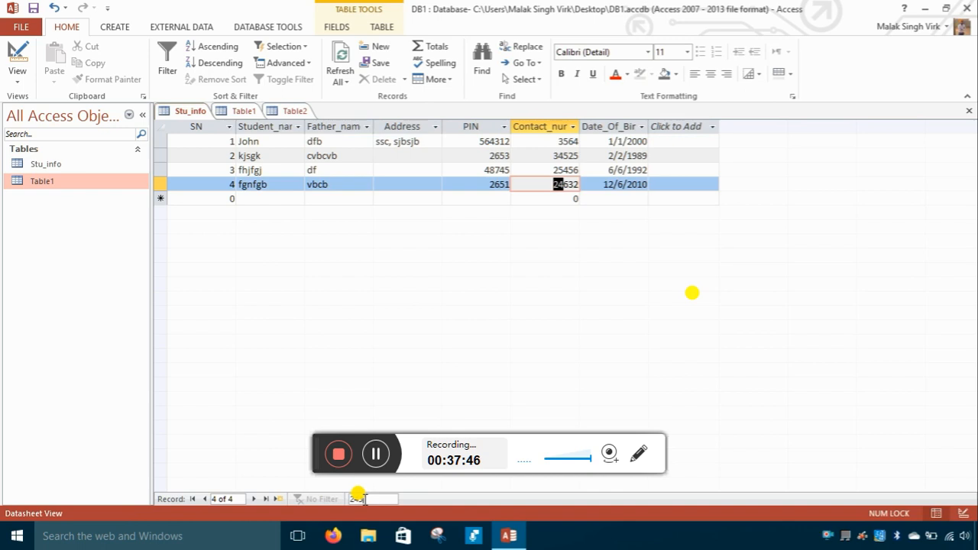
{"action": "key", "text": "BackSpace"}
{"action": "type", "text": "632"}
{"action": "key", "text": "BackSpace"}
{"action": "key", "text": "BackSpace"}
{"action": "key", "text": "BackSpace"}
{"action": "key", "text": "BackSpace"}
{"action": "key", "text": "BackSpace"}
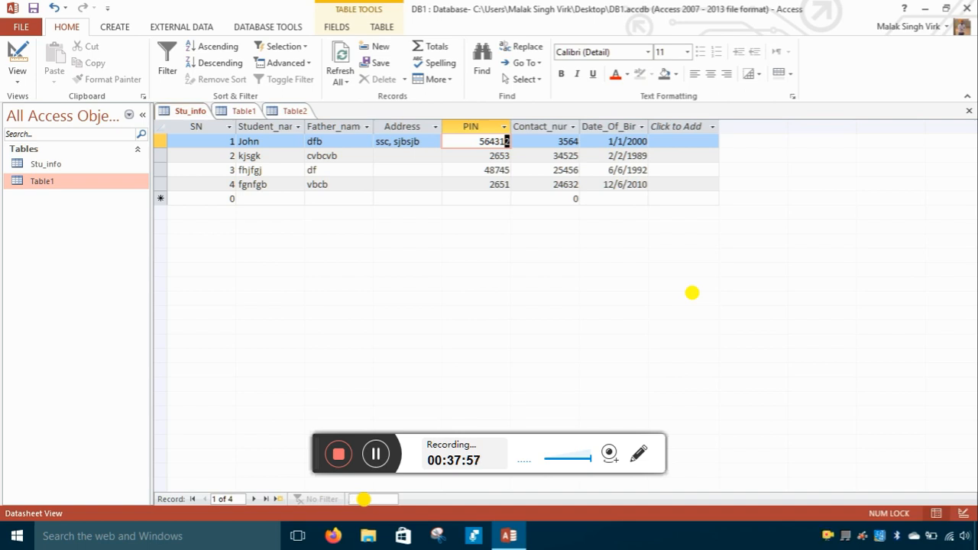
{"action": "type", "text": "b"}
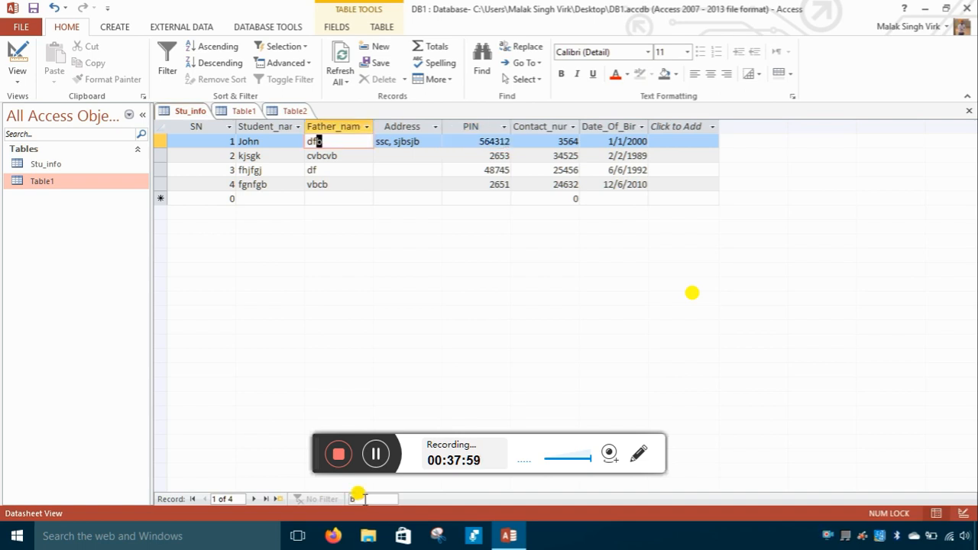
{"action": "left_click", "coordinate": [254, 498]}
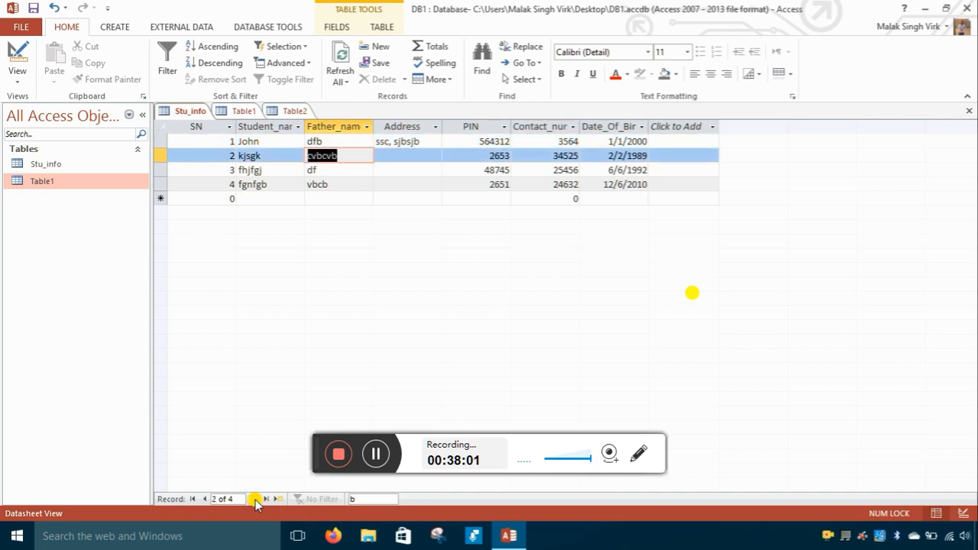
{"action": "left_click", "coordinate": [254, 498]}
Search for john, then select the student names in records 4 and 2.
{"action": "left_click", "coordinate": [364, 499]}
{"action": "key", "text": "BackSpace"}
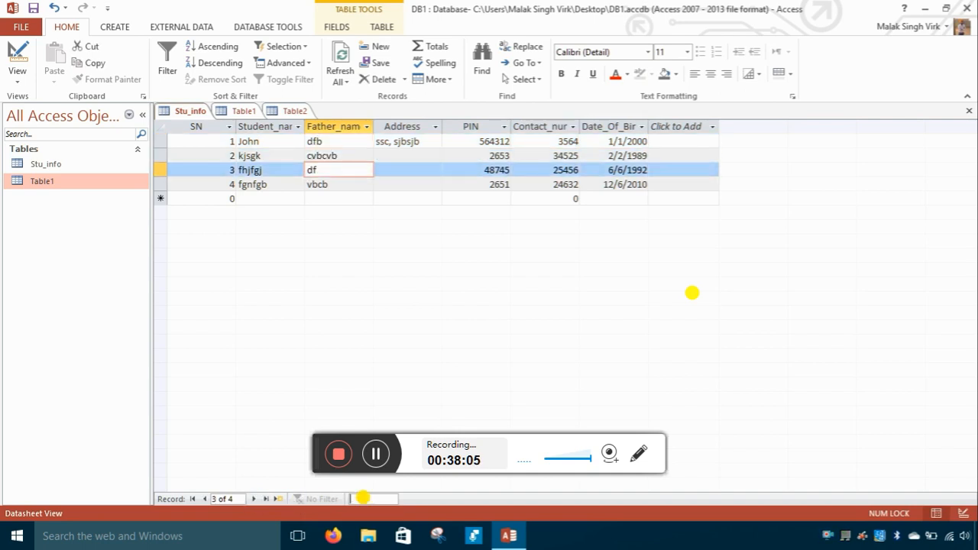
{"action": "type", "text": "john"}
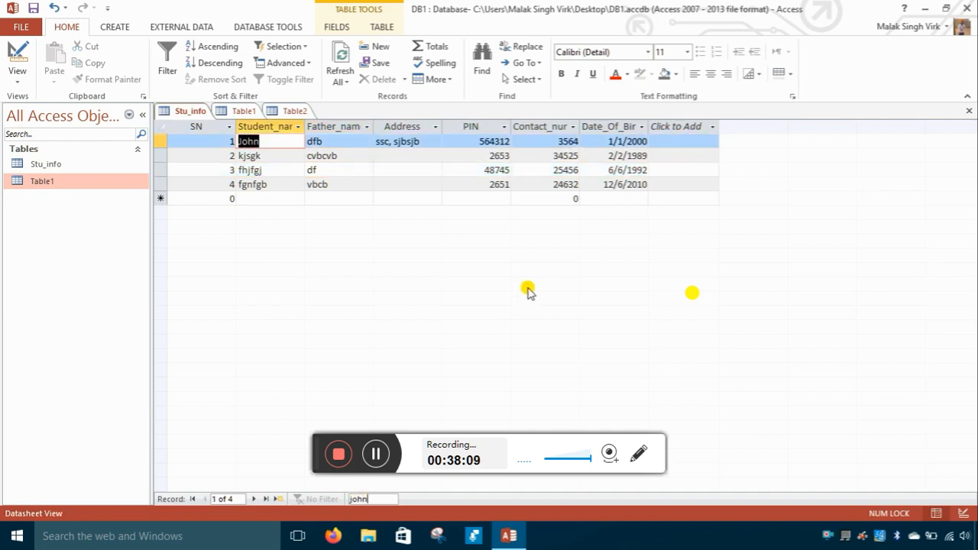
{"action": "left_click", "coordinate": [256, 181]}
{"action": "left_click", "coordinate": [287, 156]}
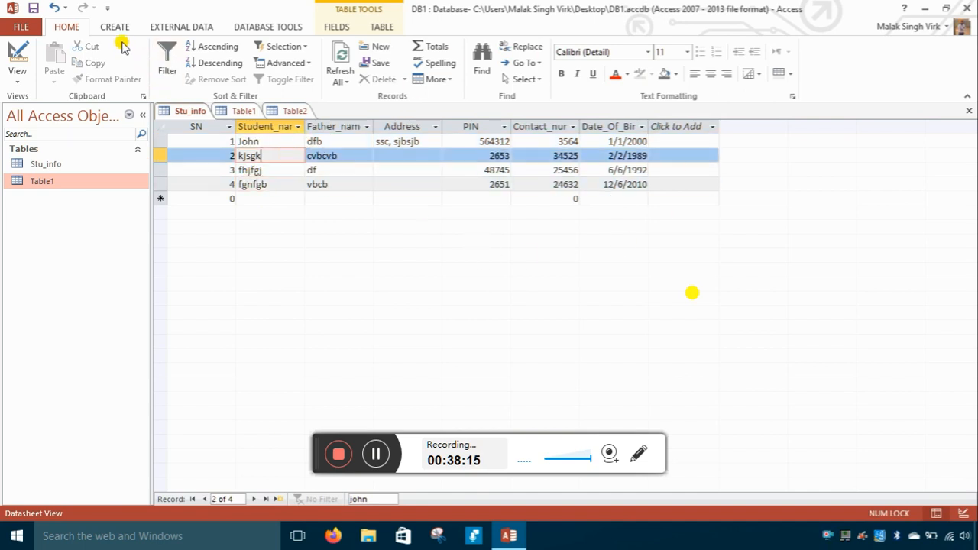
Switch to the CREATE tab and back to HOME, then leave Access for the slide show's end screen.
{"action": "left_click", "coordinate": [115, 28]}
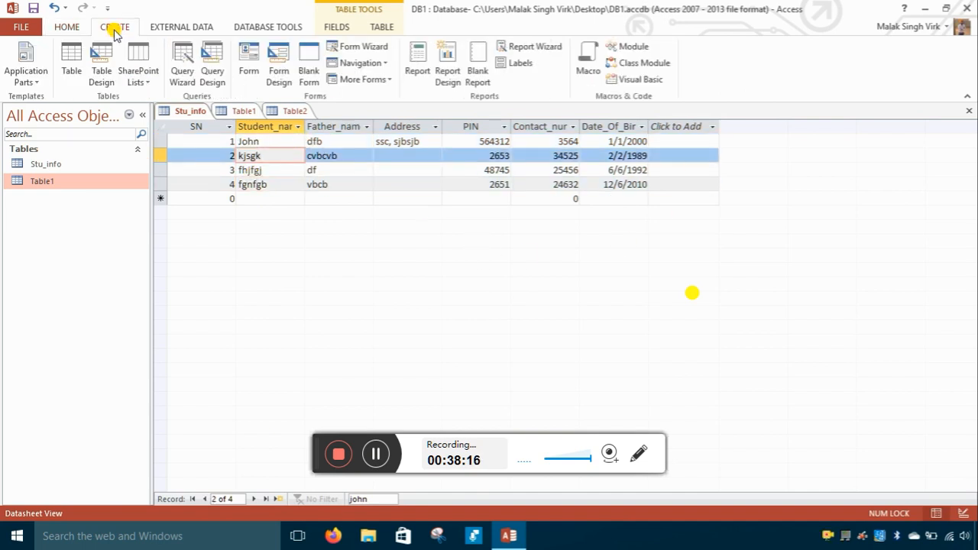
{"action": "left_click", "coordinate": [67, 28]}
{"action": "left_click", "coordinate": [888, 312]}
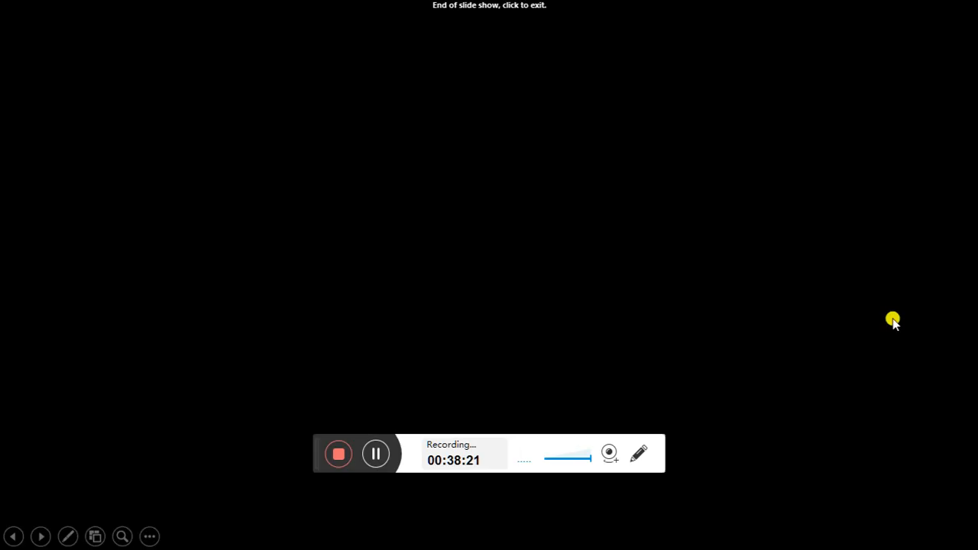